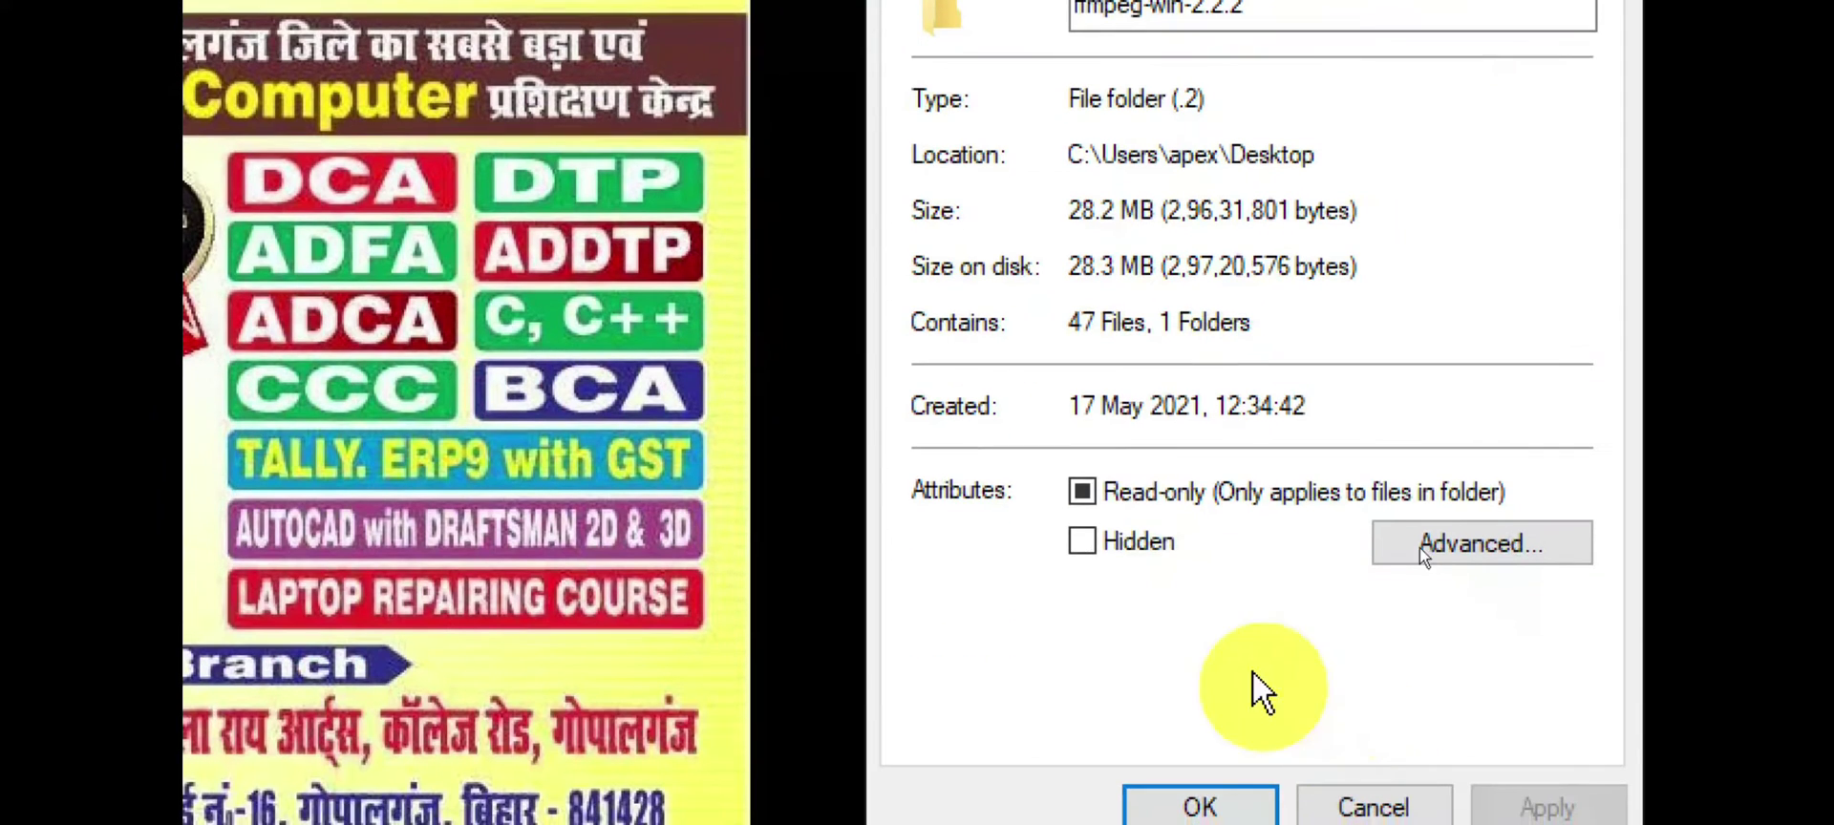
Hide the ffmpeg-win-2.2.2 folder, applying the attribute change to its subfolders and files as well.
left_click(1083, 540)
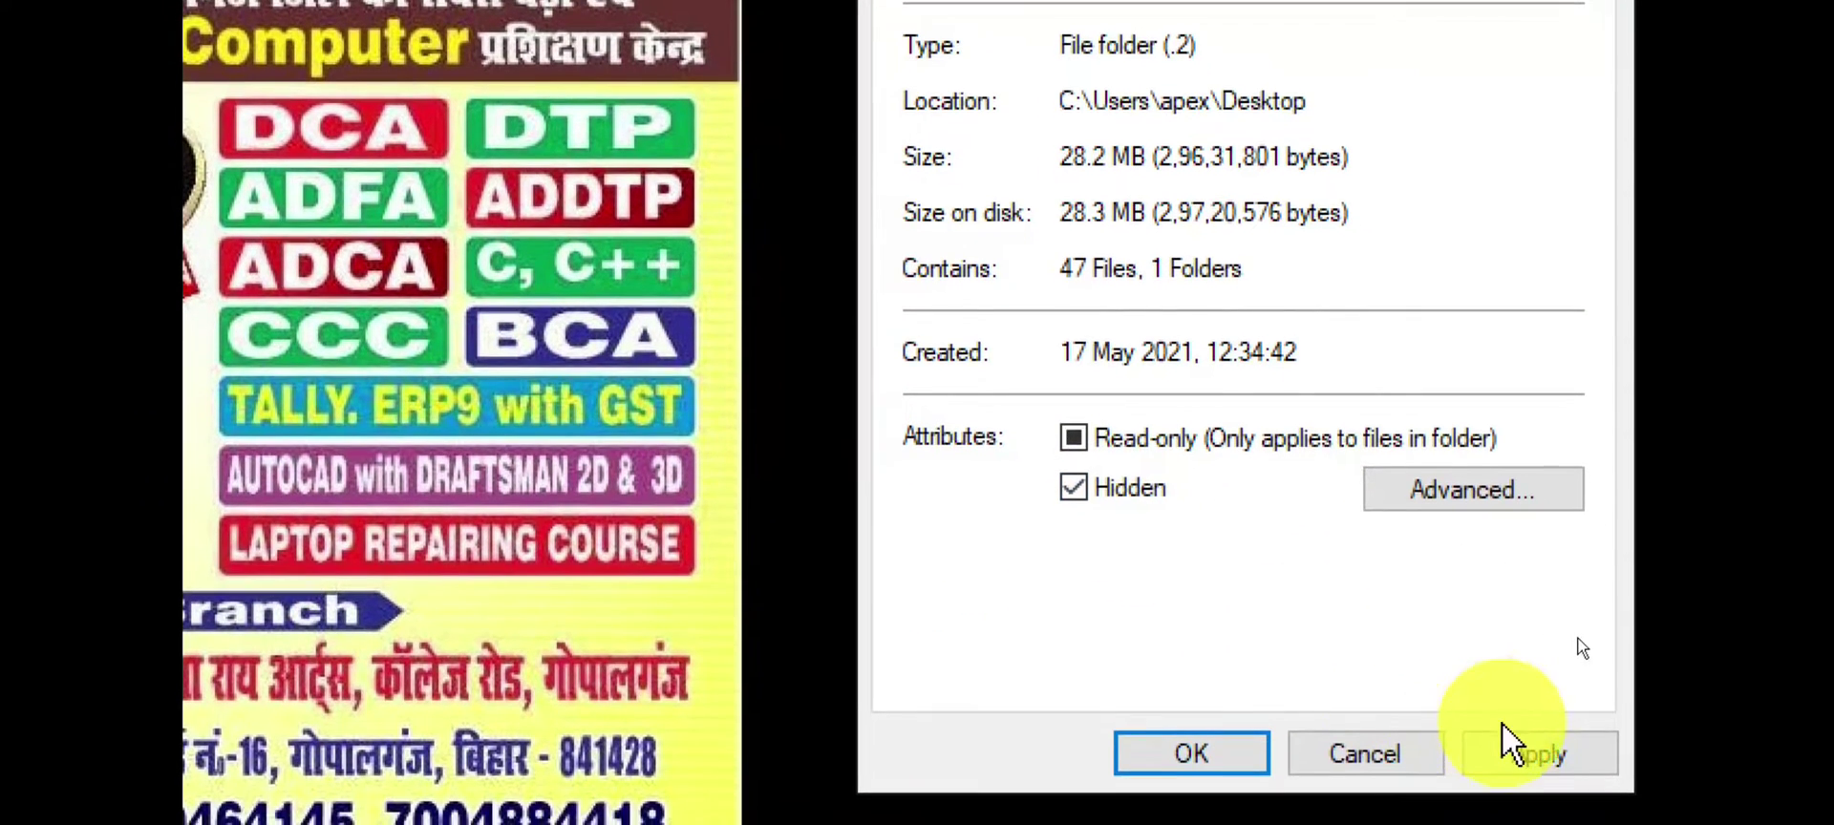
left_click(1515, 750)
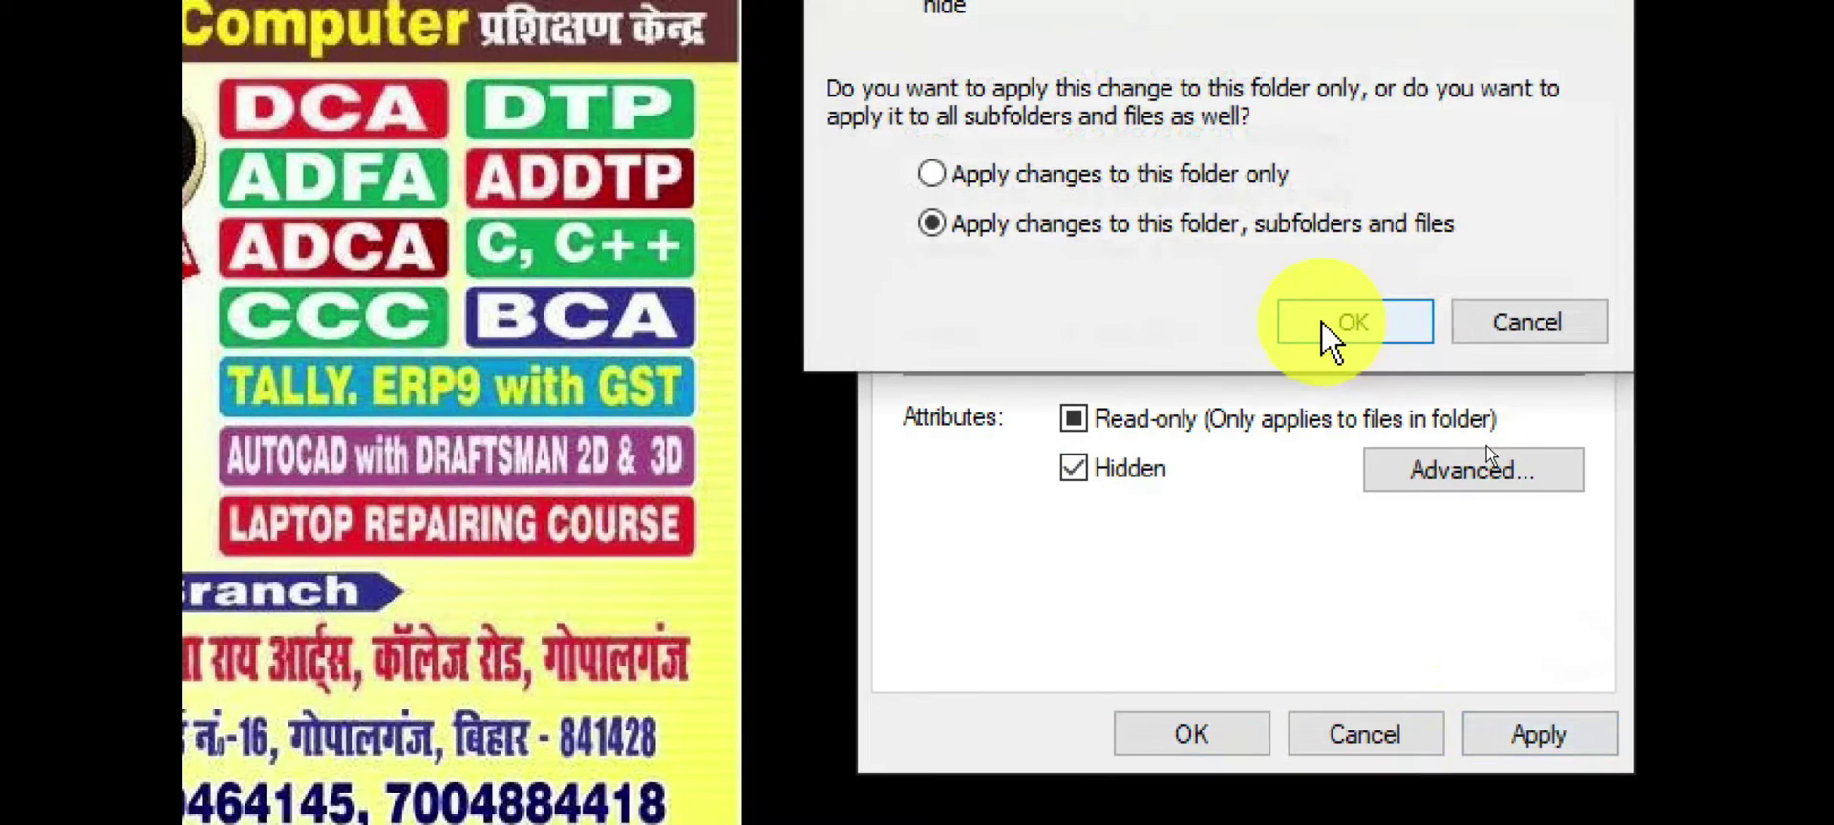
left_click(1333, 330)
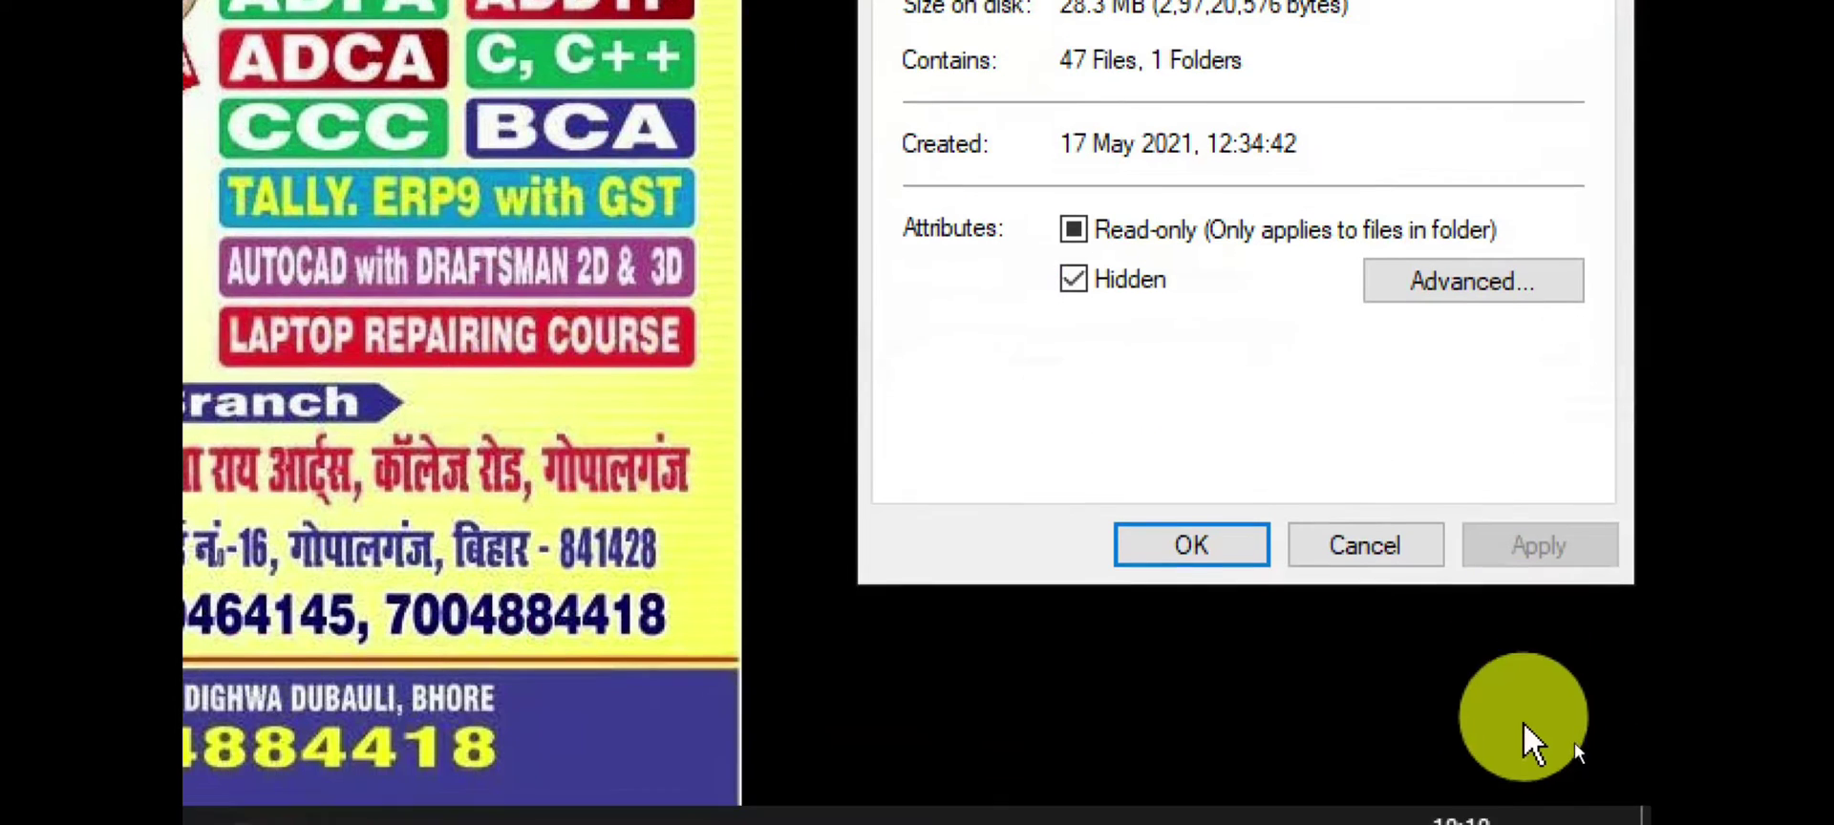
left_click(1156, 550)
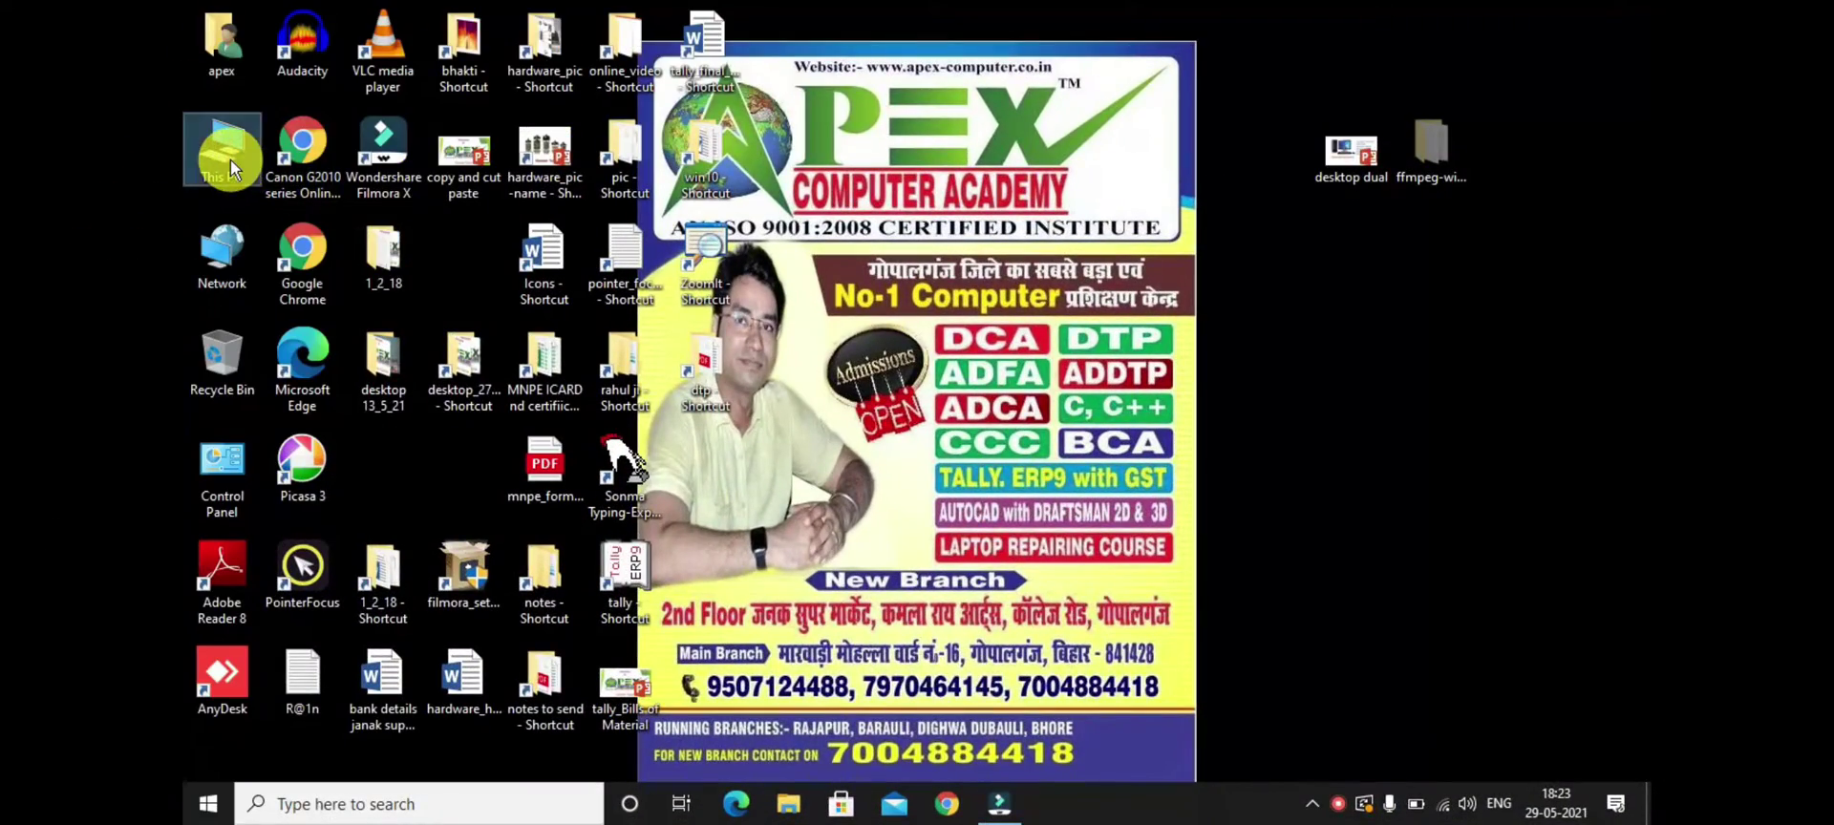
From This PC, set the folder options to "Don't show hidden files, folders, or drives" and close the window.
double_click(231, 159)
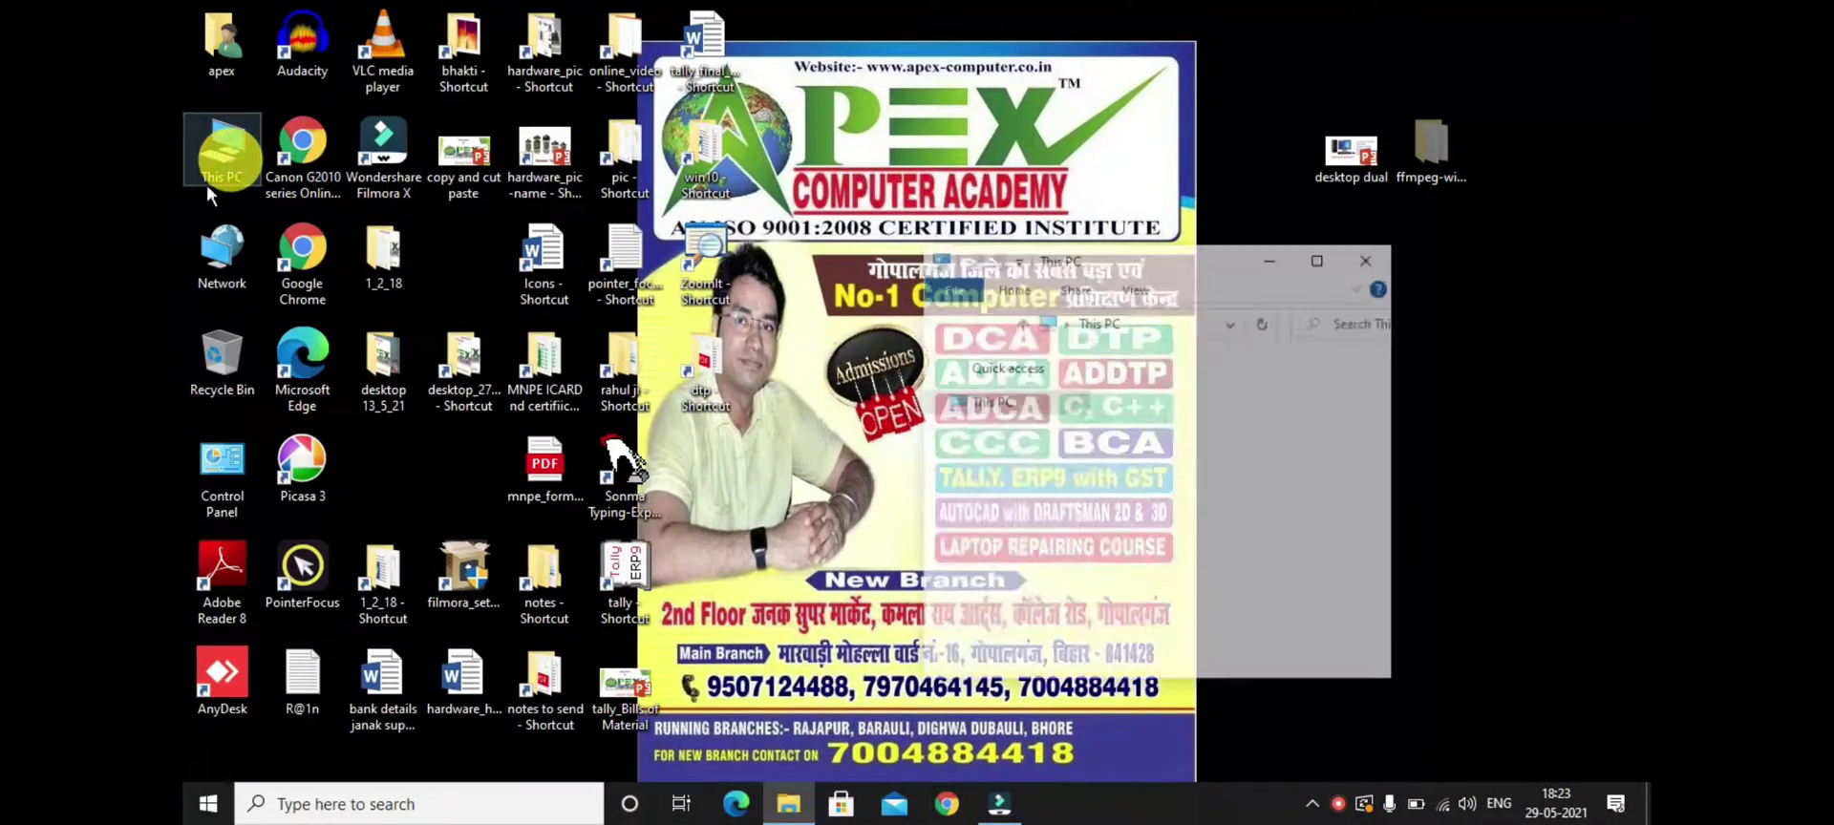
left_click(1322, 259)
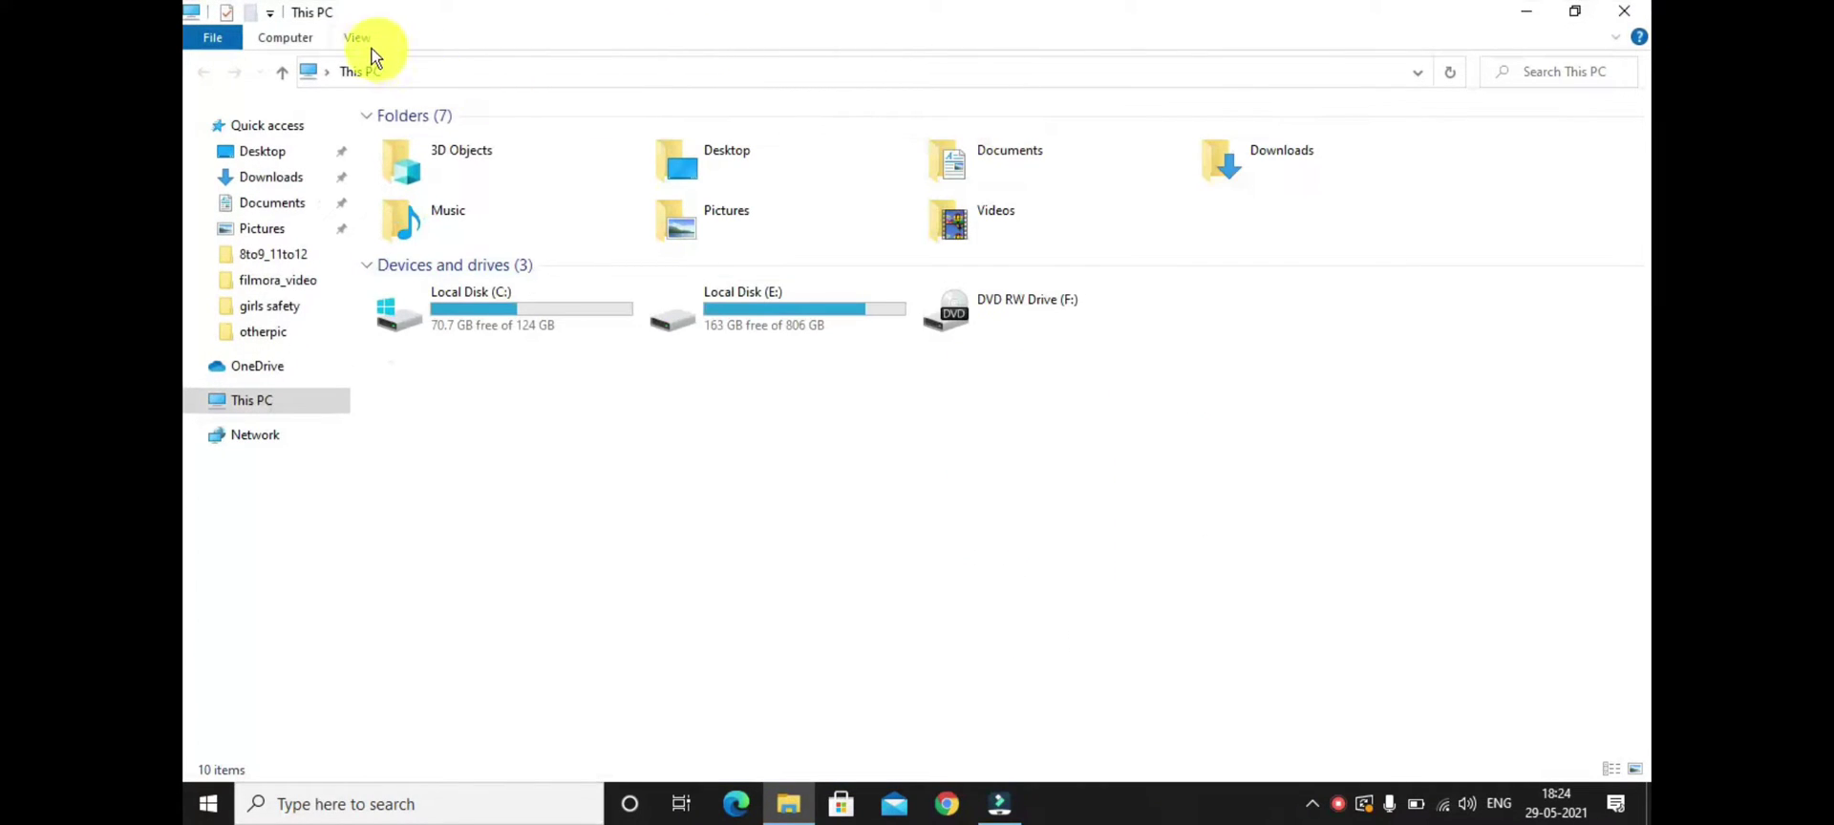
left_click(362, 44)
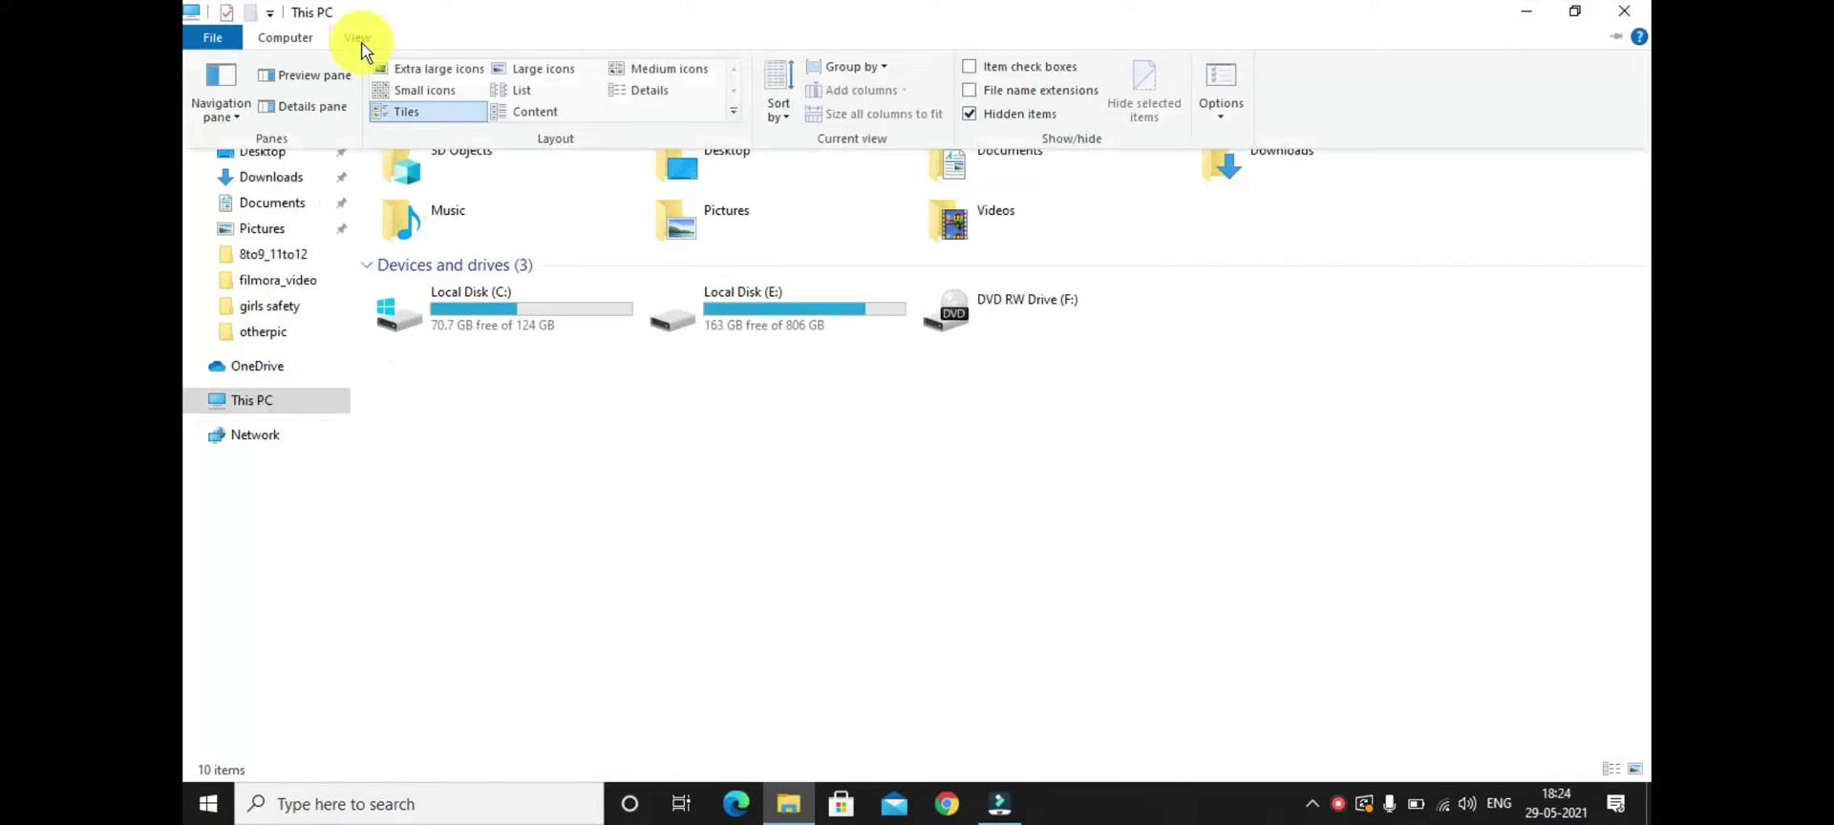
left_click(1226, 115)
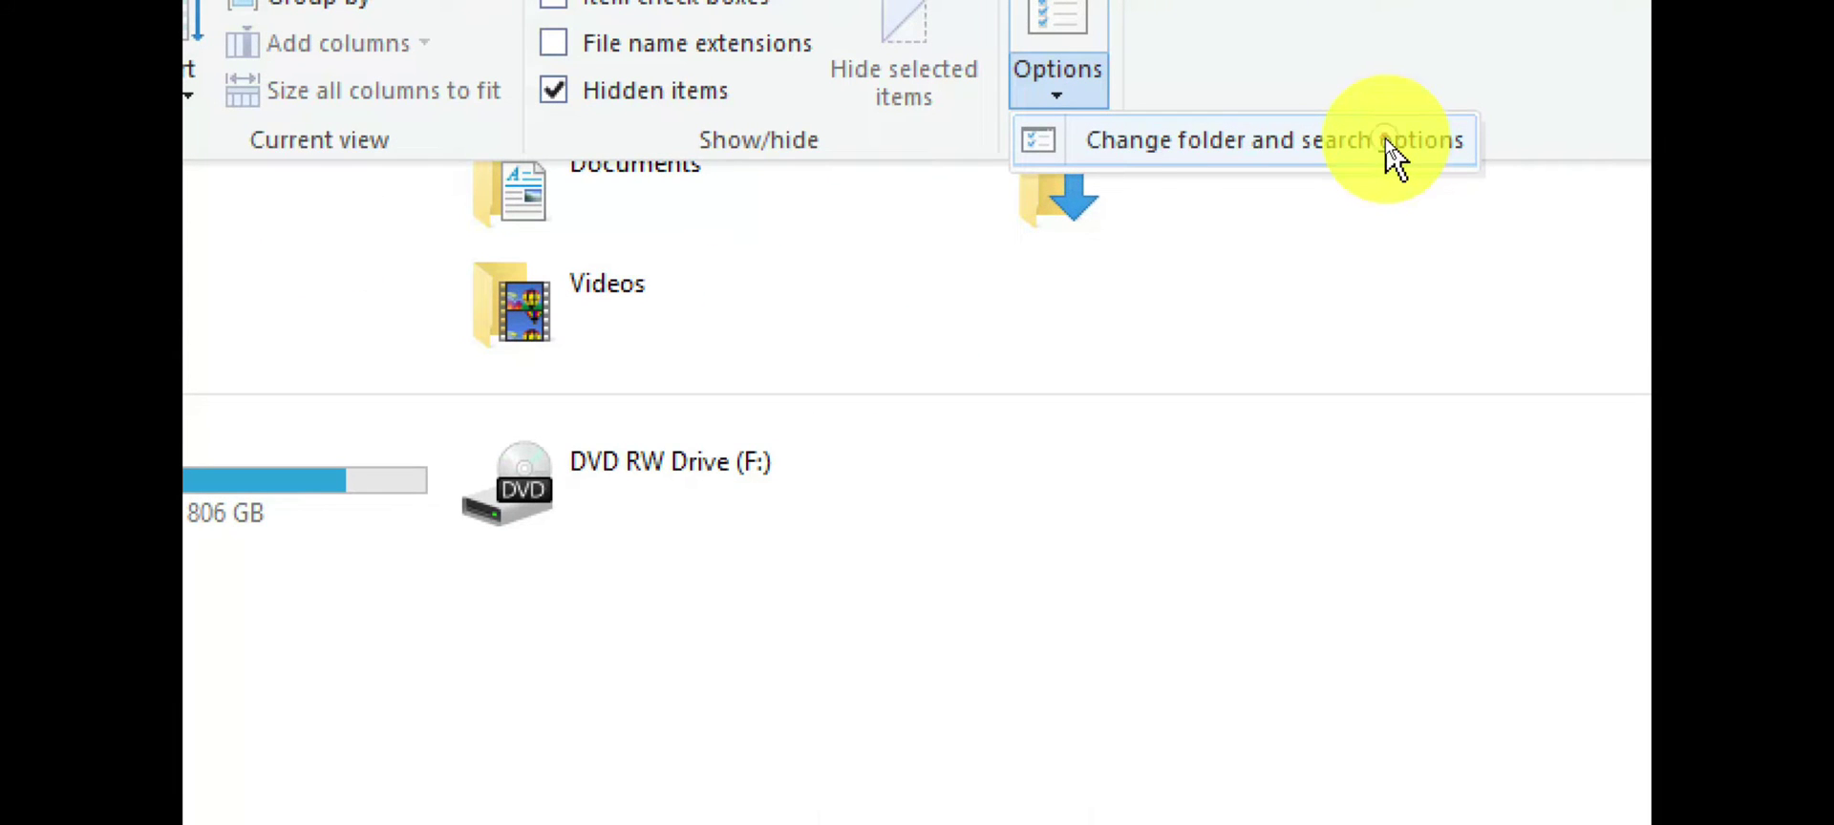
left_click(1385, 140)
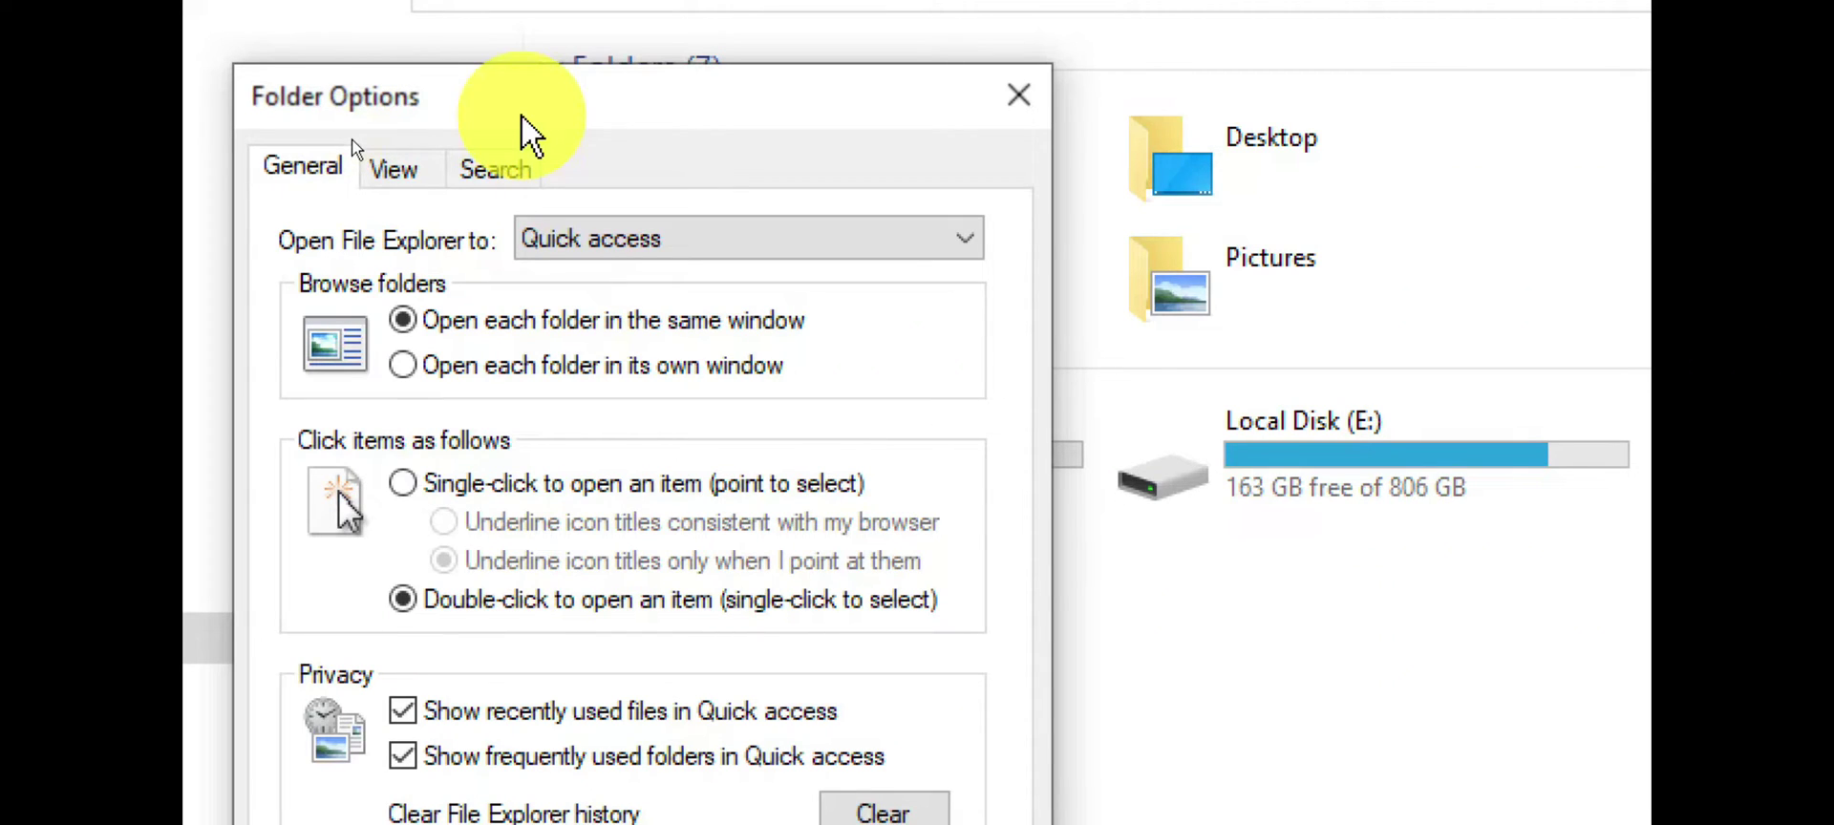
left_click(405, 170)
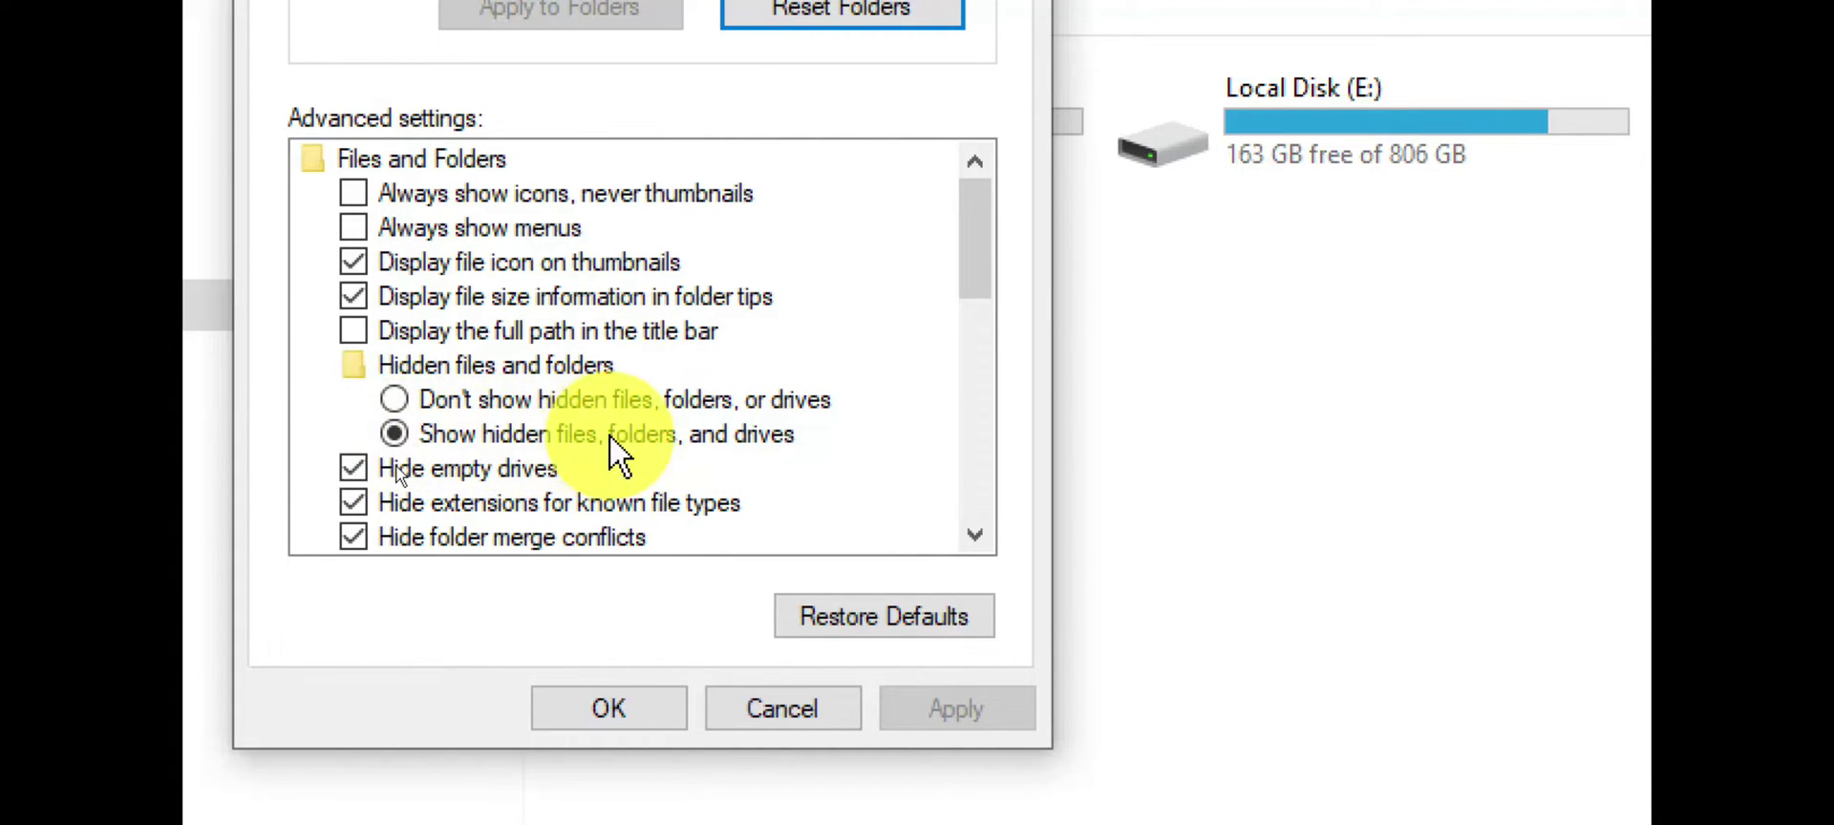
left_click(402, 405)
left_click(955, 711)
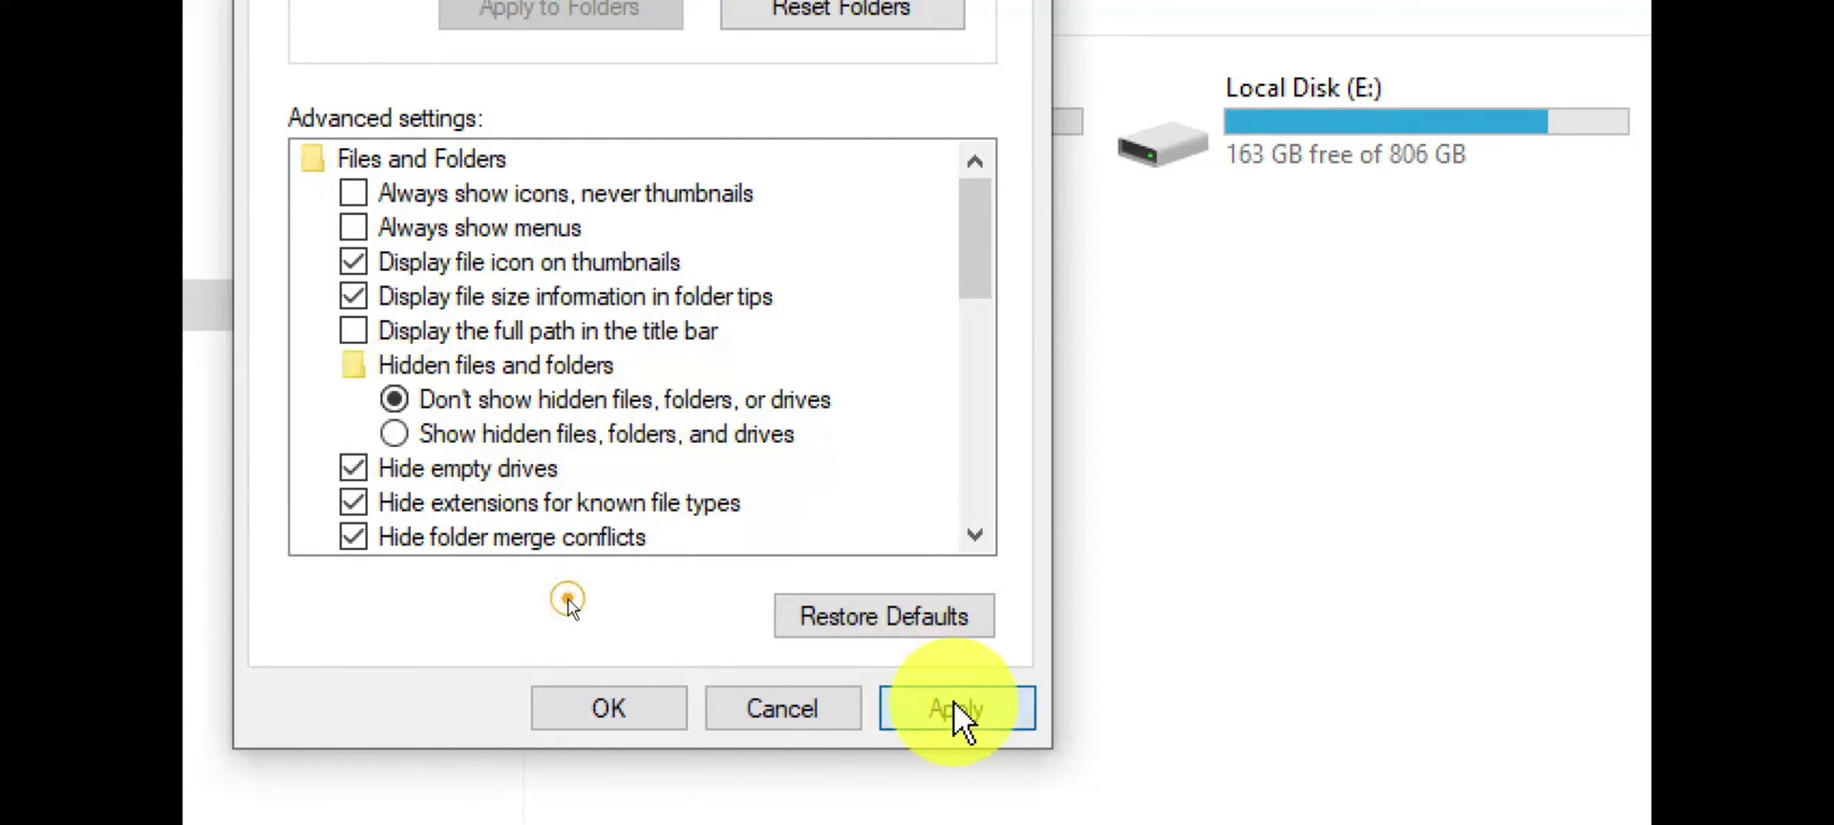
left_click(611, 710)
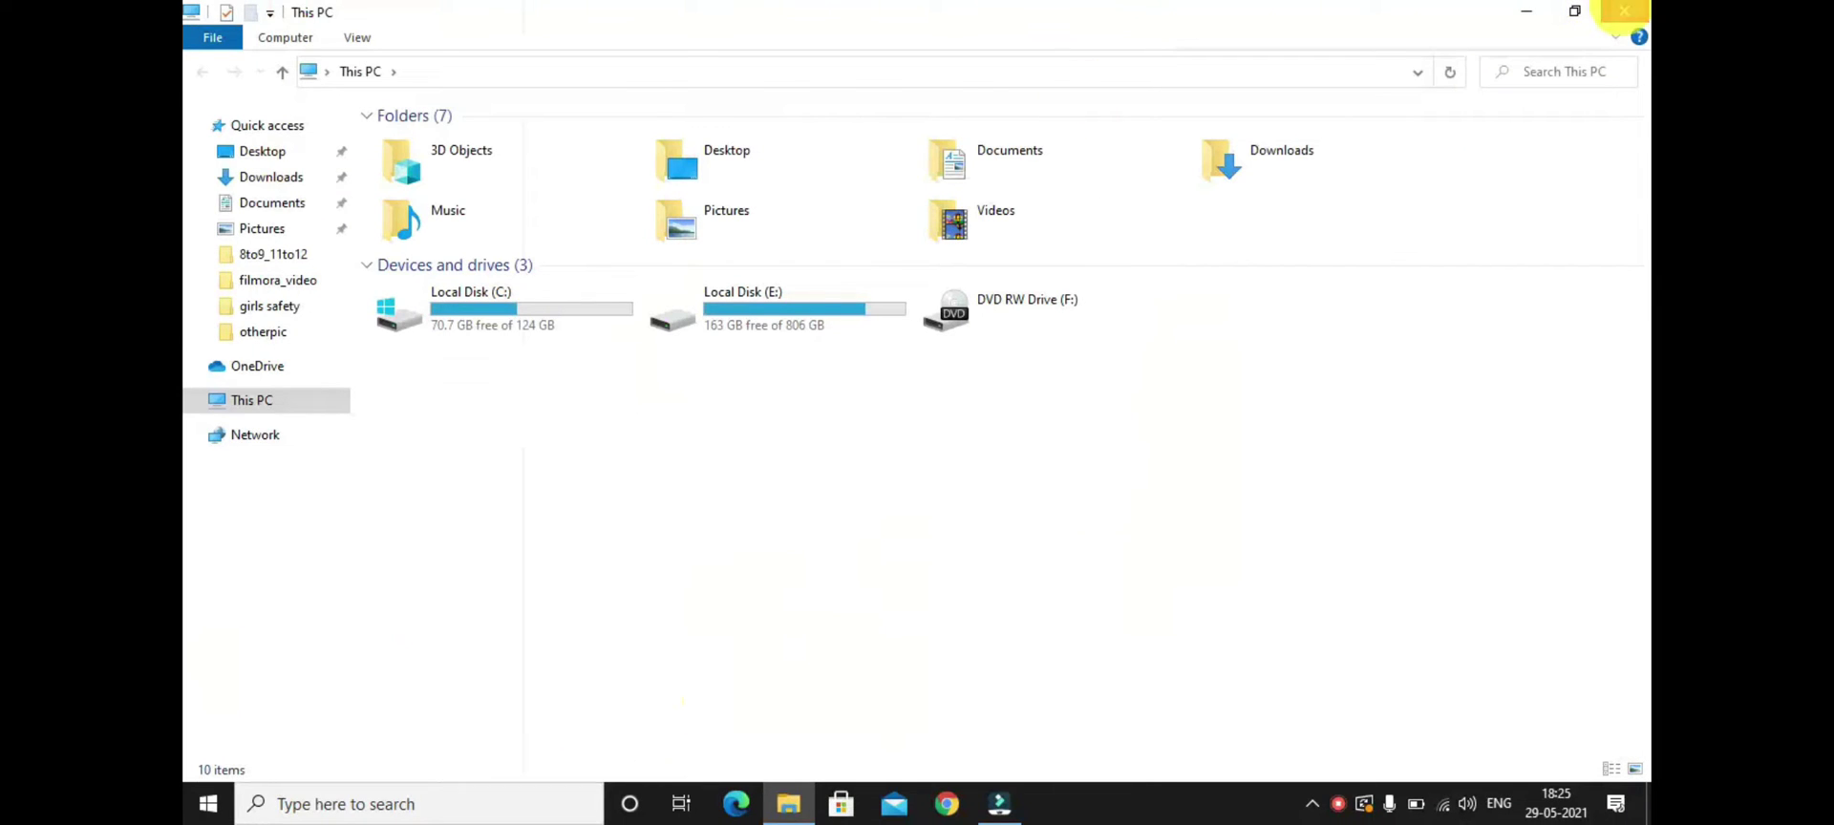
left_click(1624, 12)
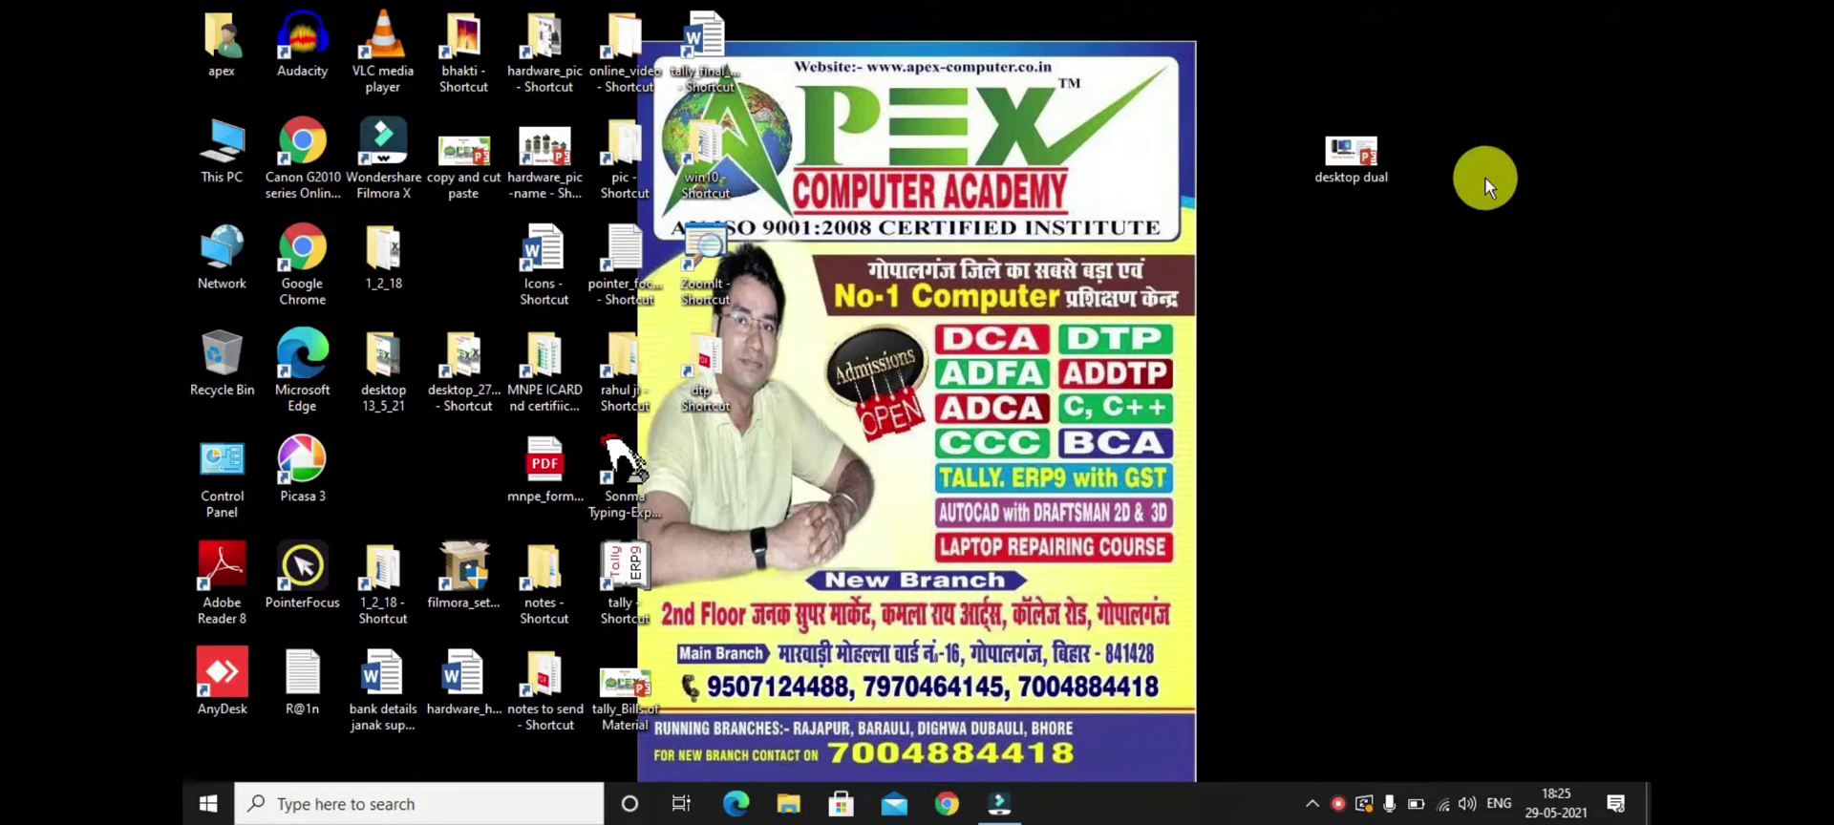
Give the desktop dual presentation on the desktop the Hidden attribute.
double_click(1360, 157)
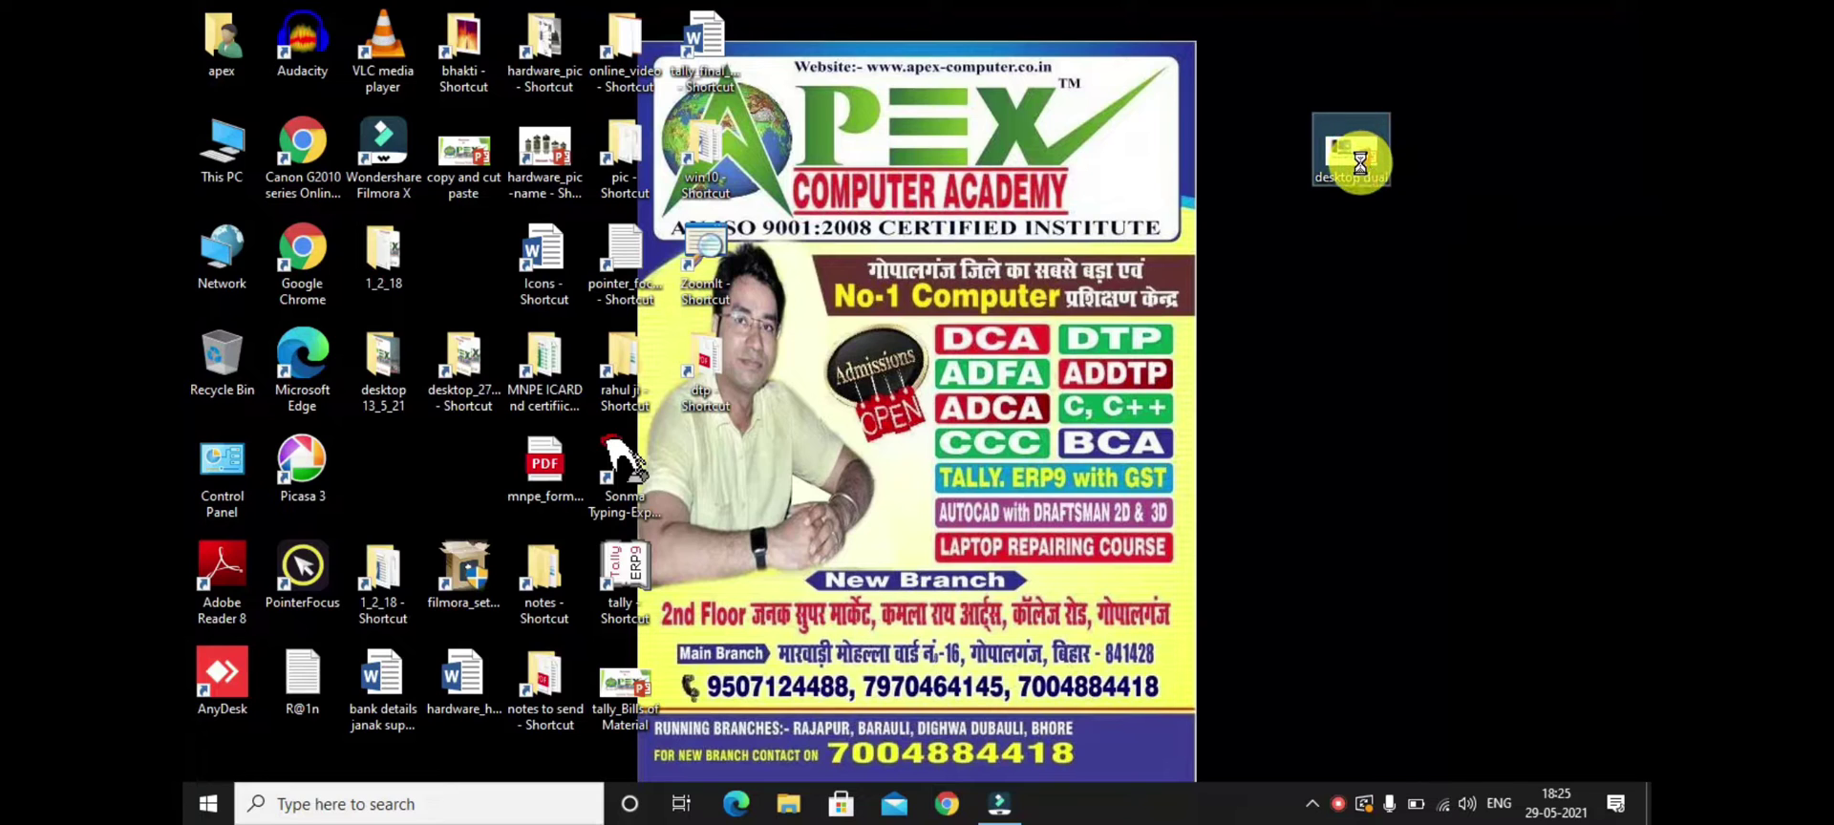
right_click(1358, 161)
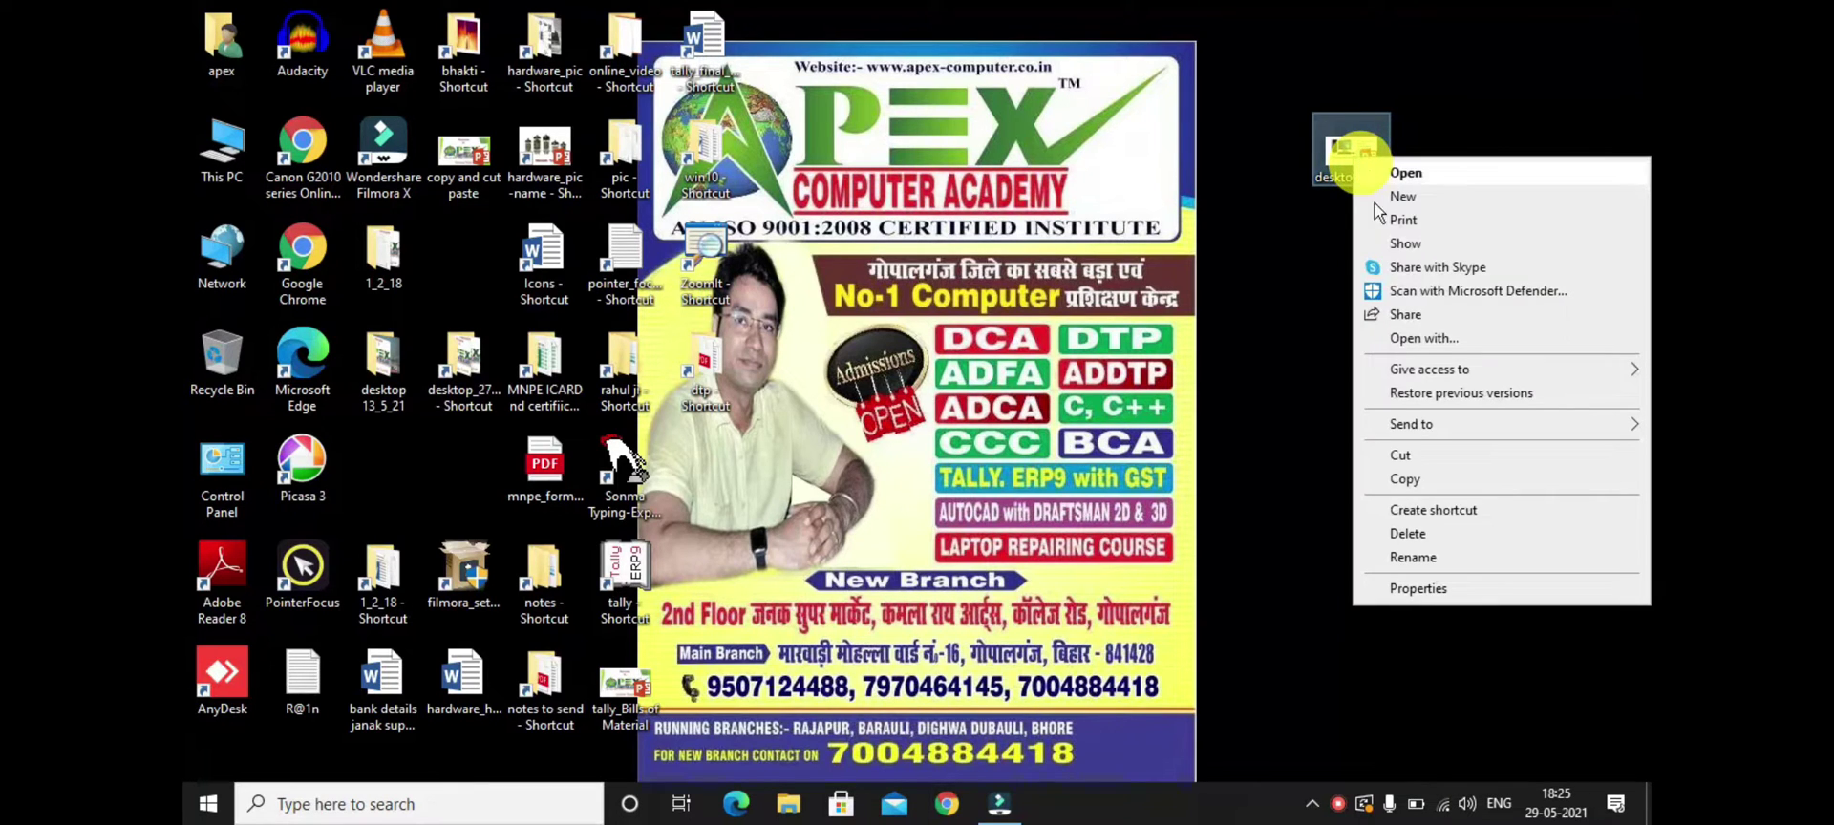
left_click(1429, 590)
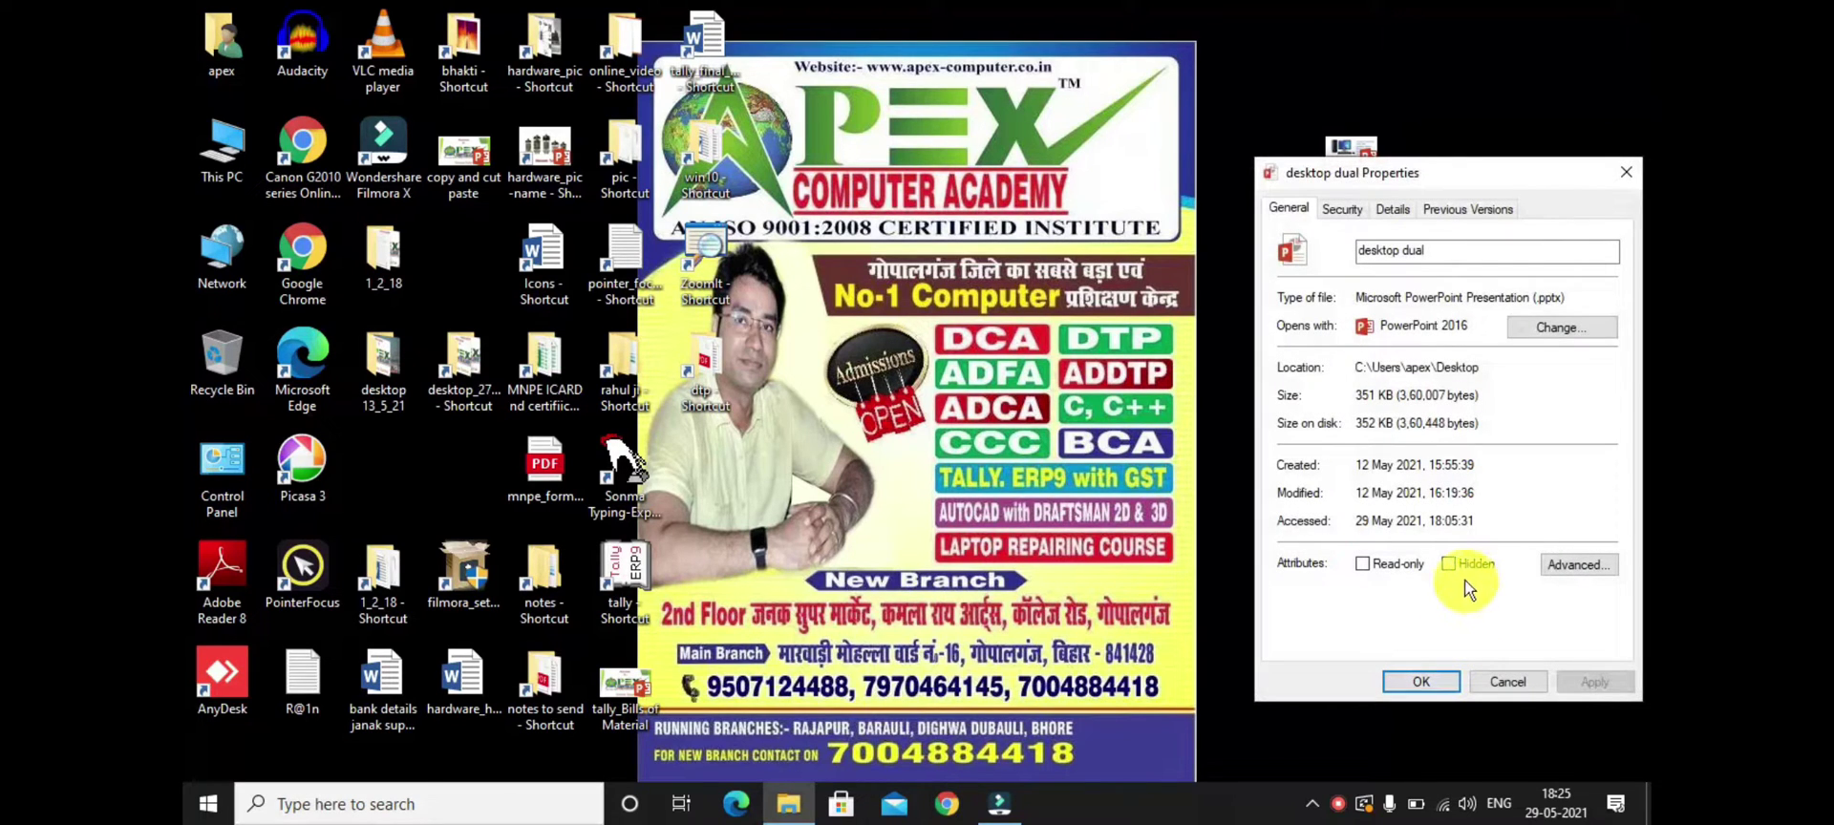
left_click(1462, 573)
left_click(1567, 680)
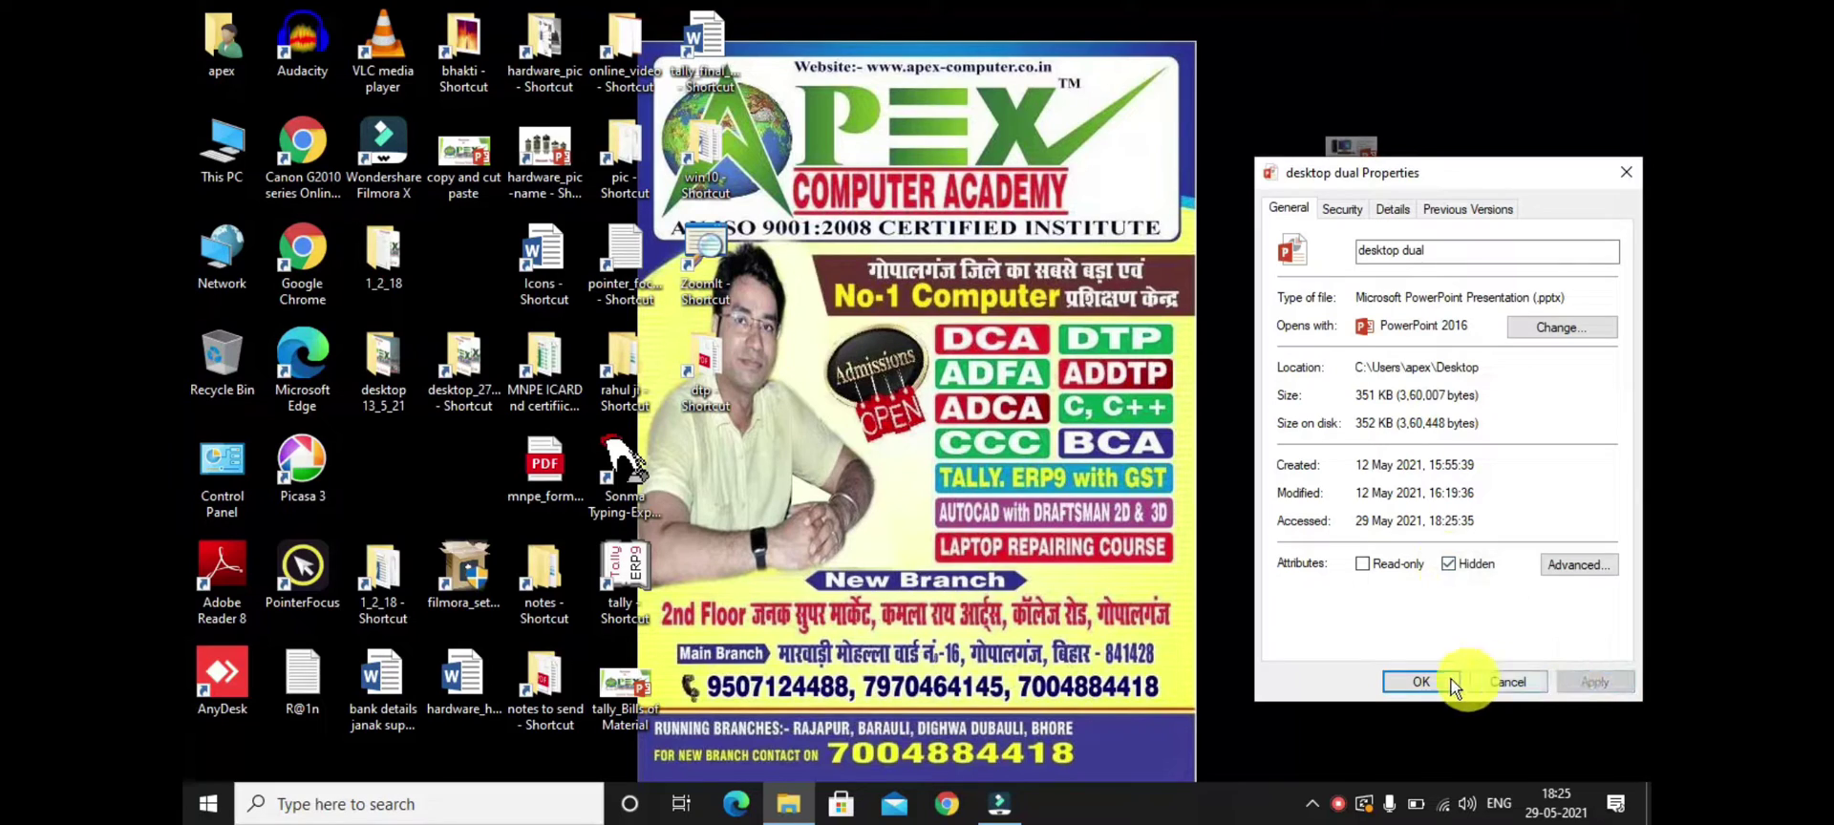
left_click(1420, 682)
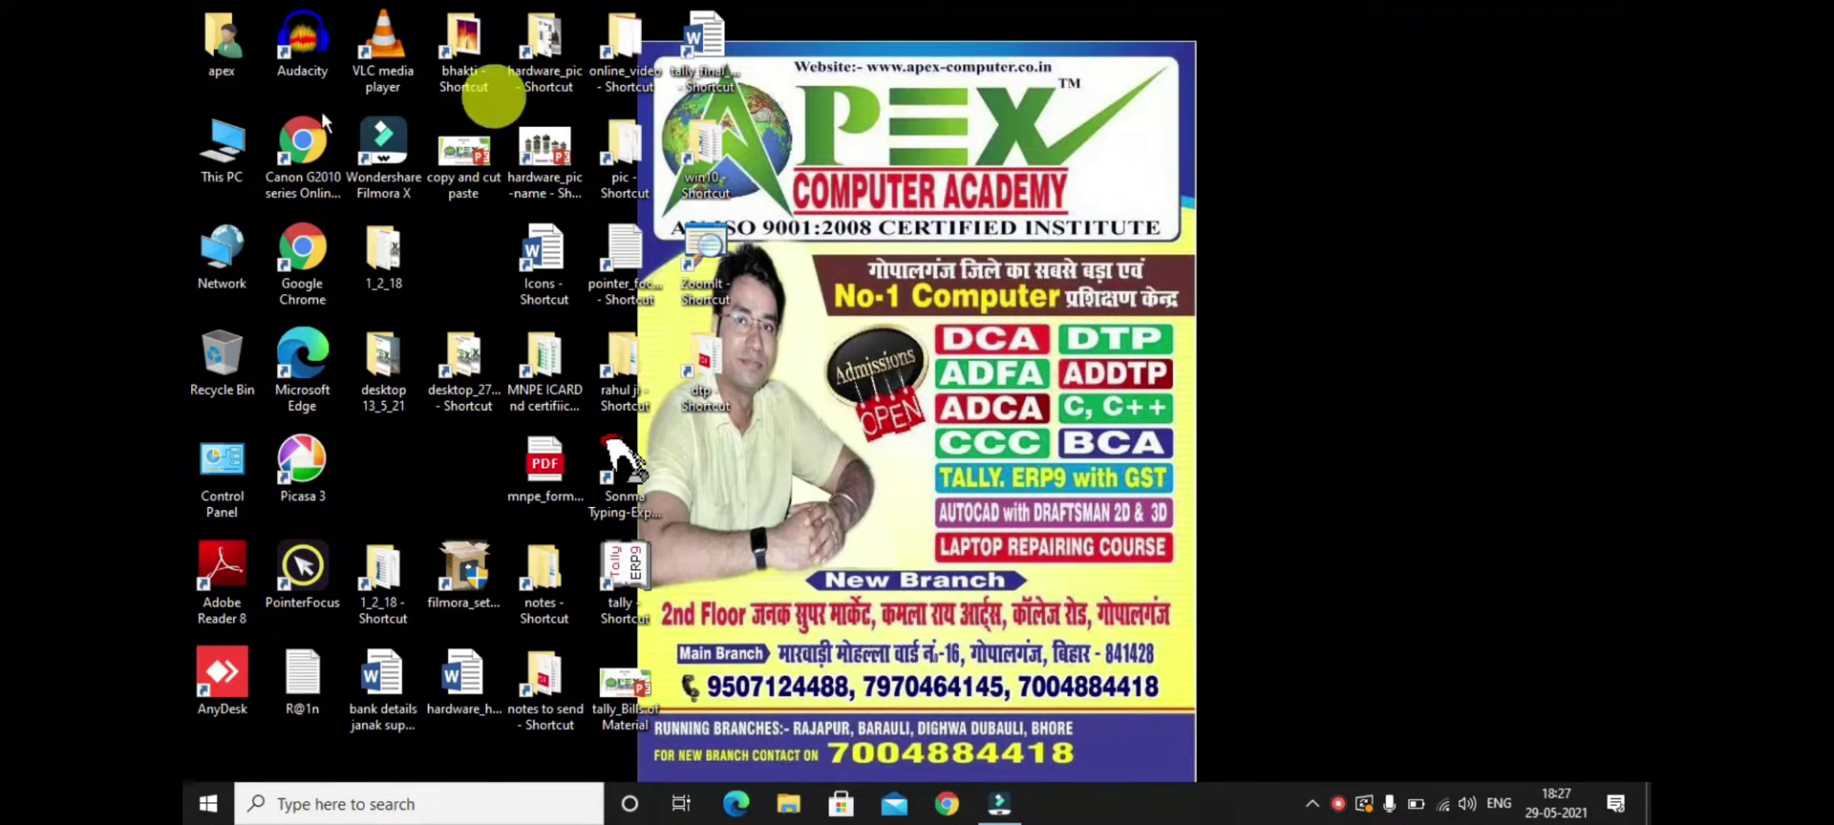
From This PC, set the folder options to "Show hidden files, folders, and drives" and return to the desktop.
double_click(228, 139)
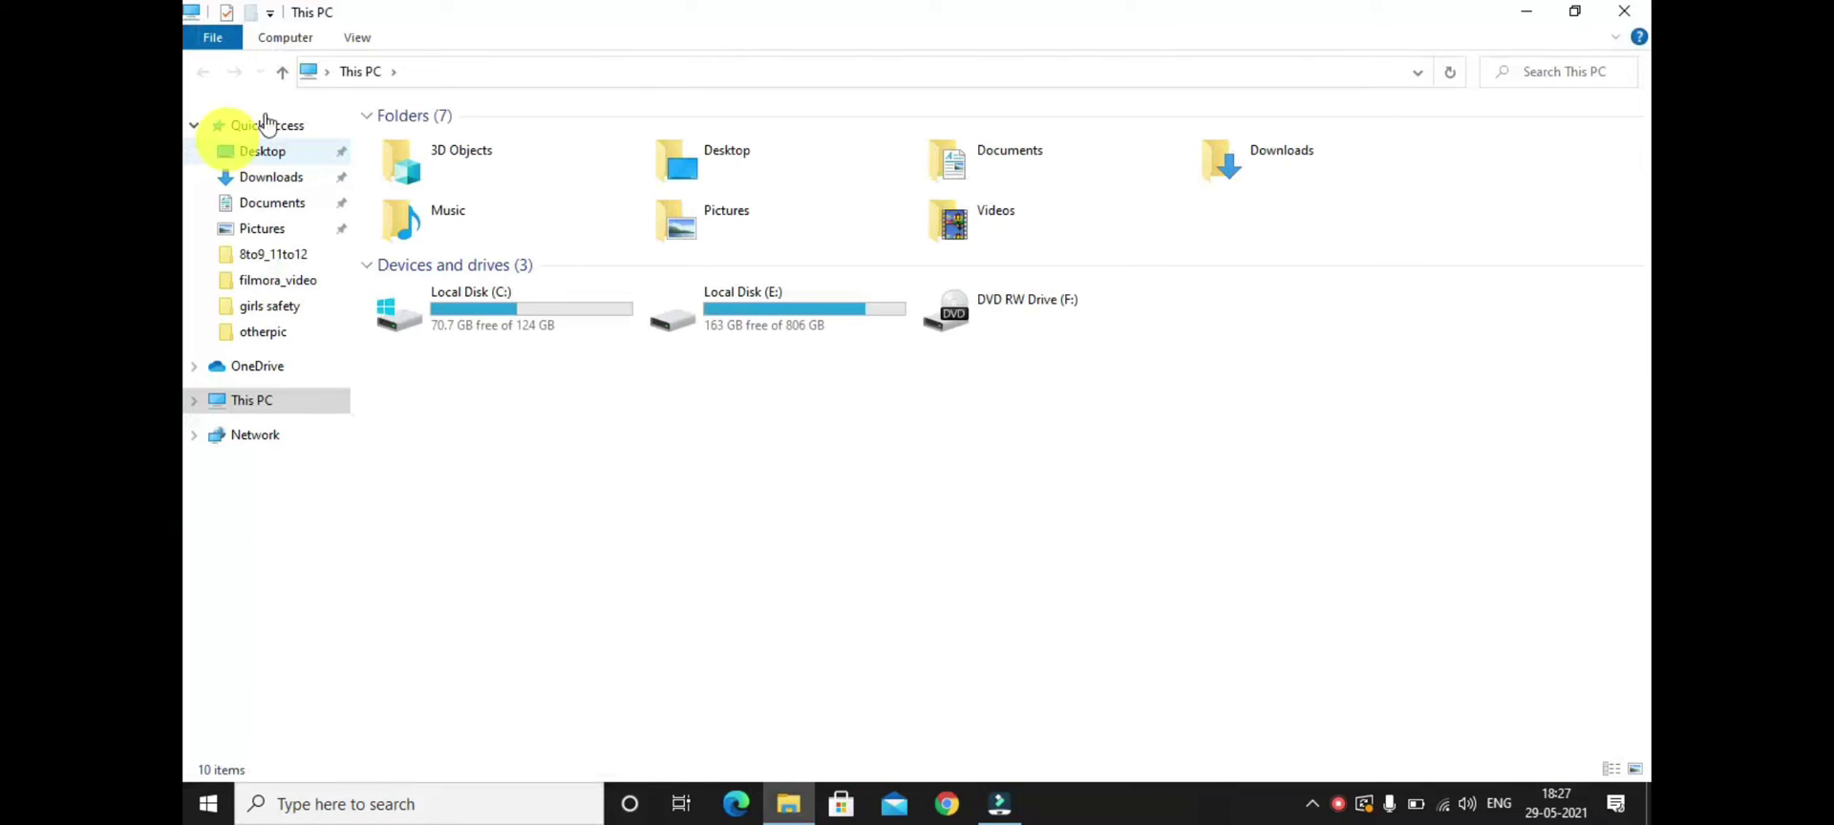
left_click(361, 40)
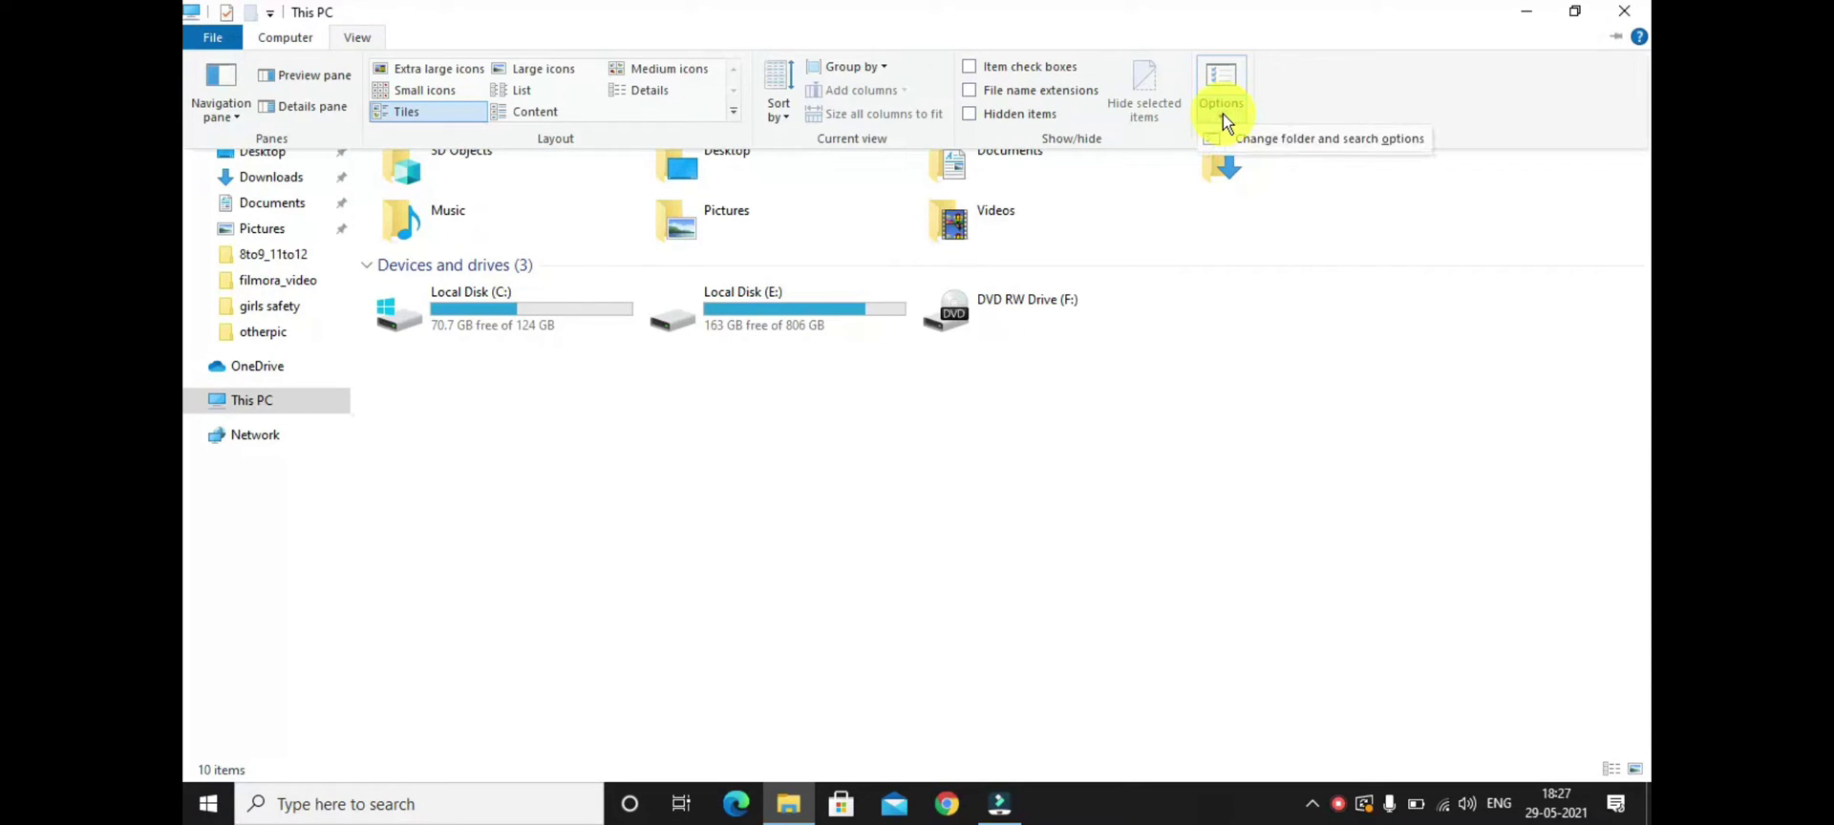
left_click(1338, 141)
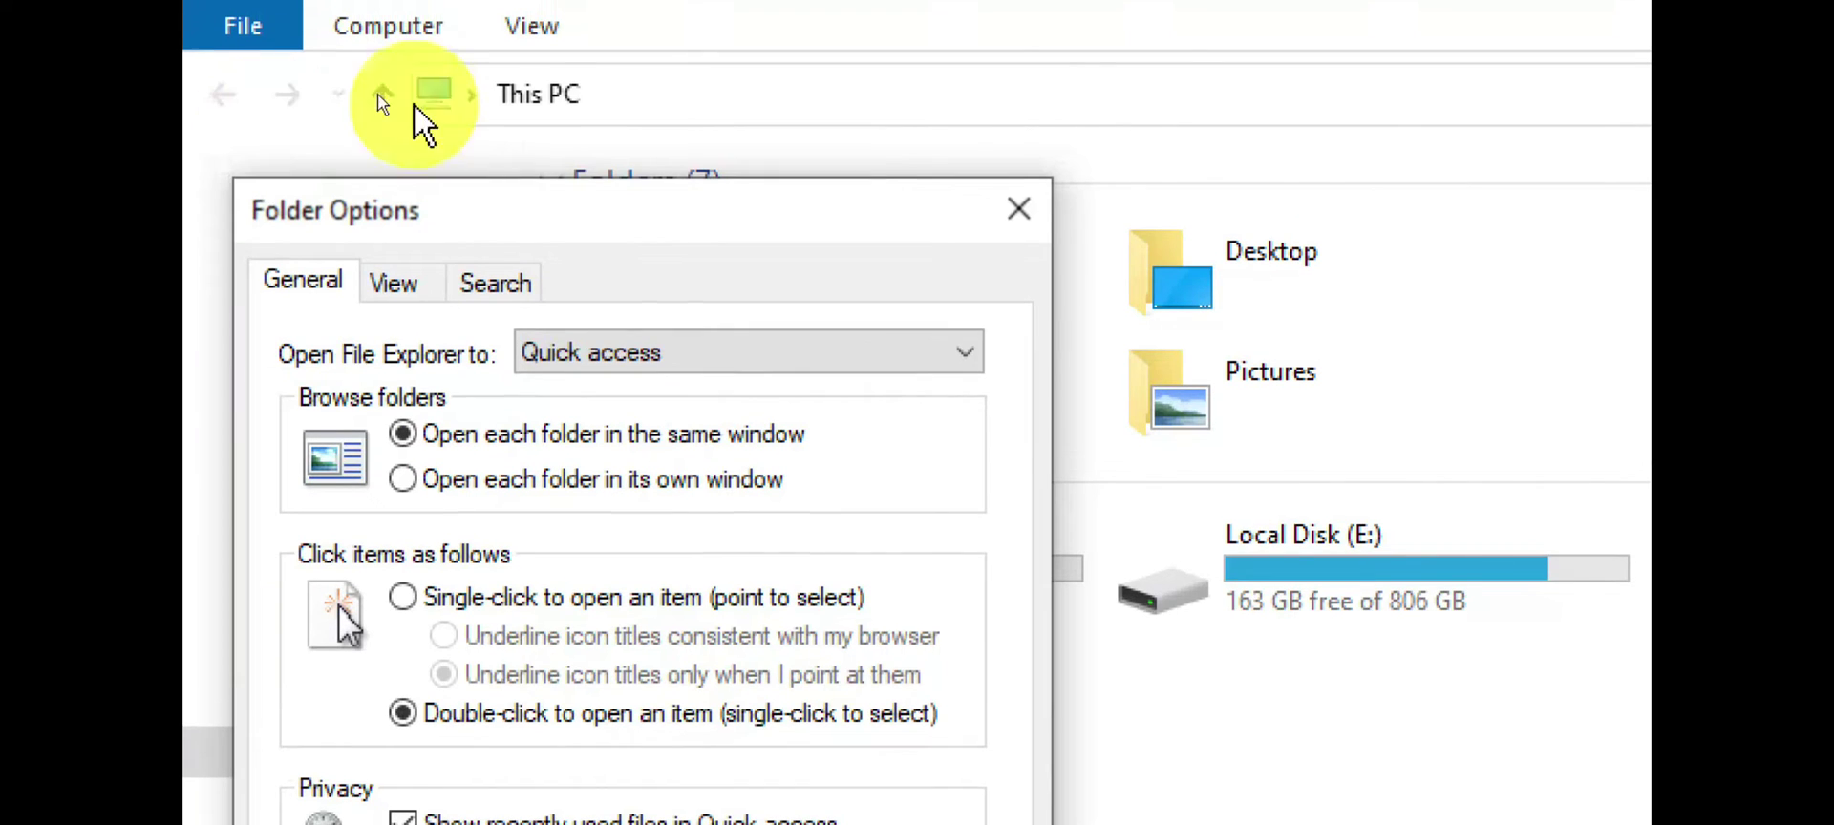
left_click(405, 279)
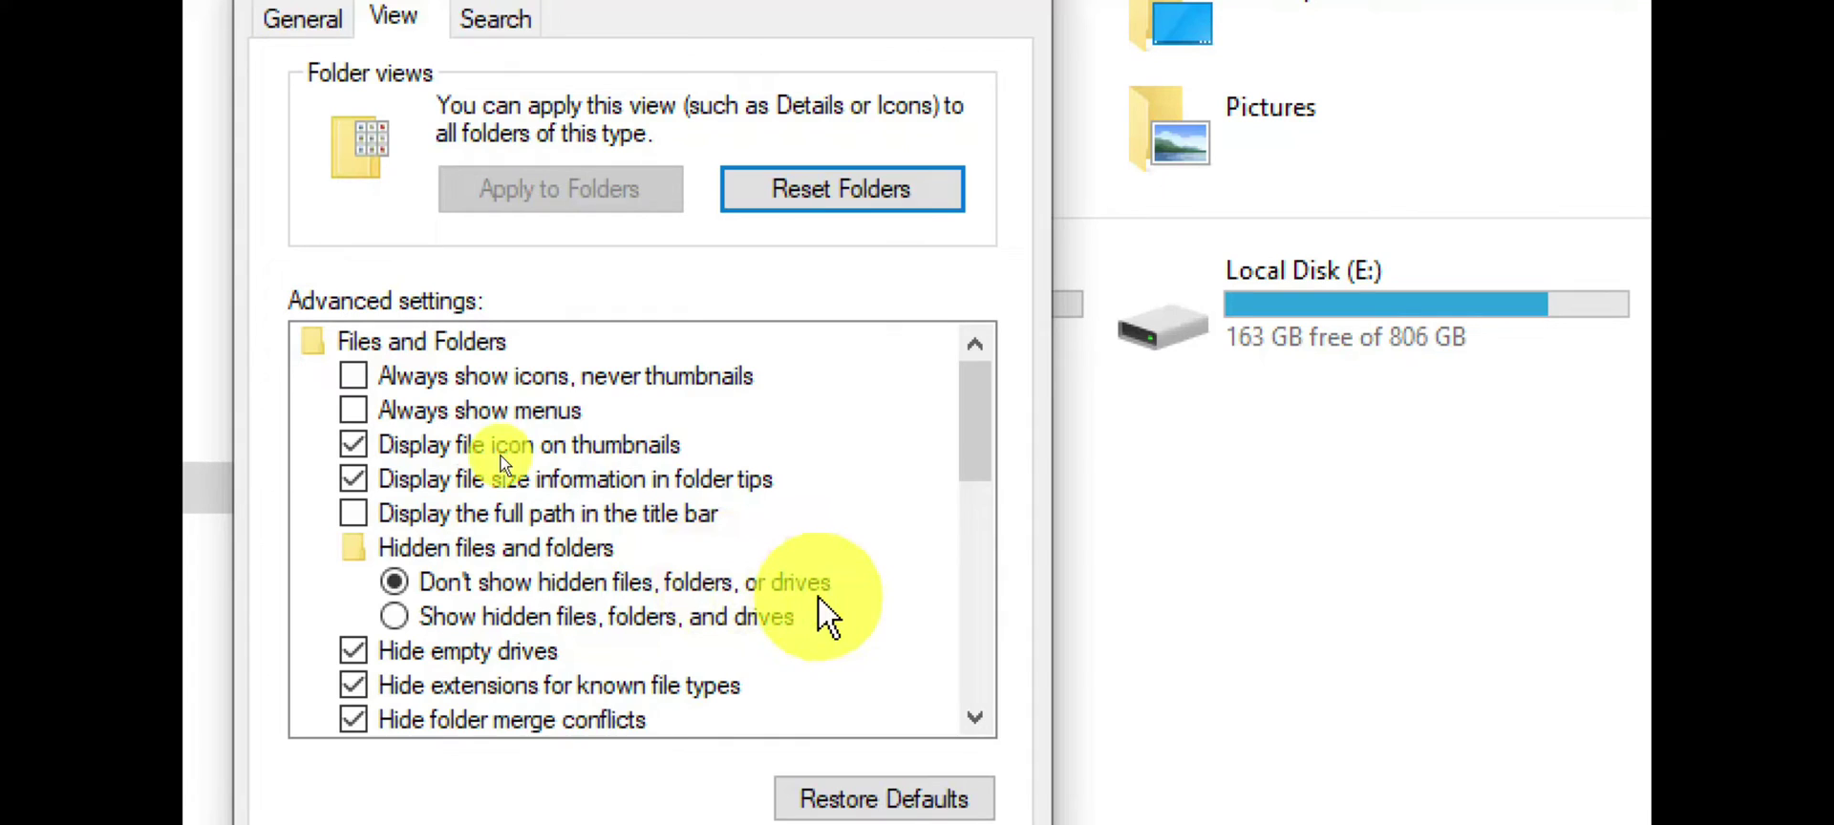
left_click(478, 626)
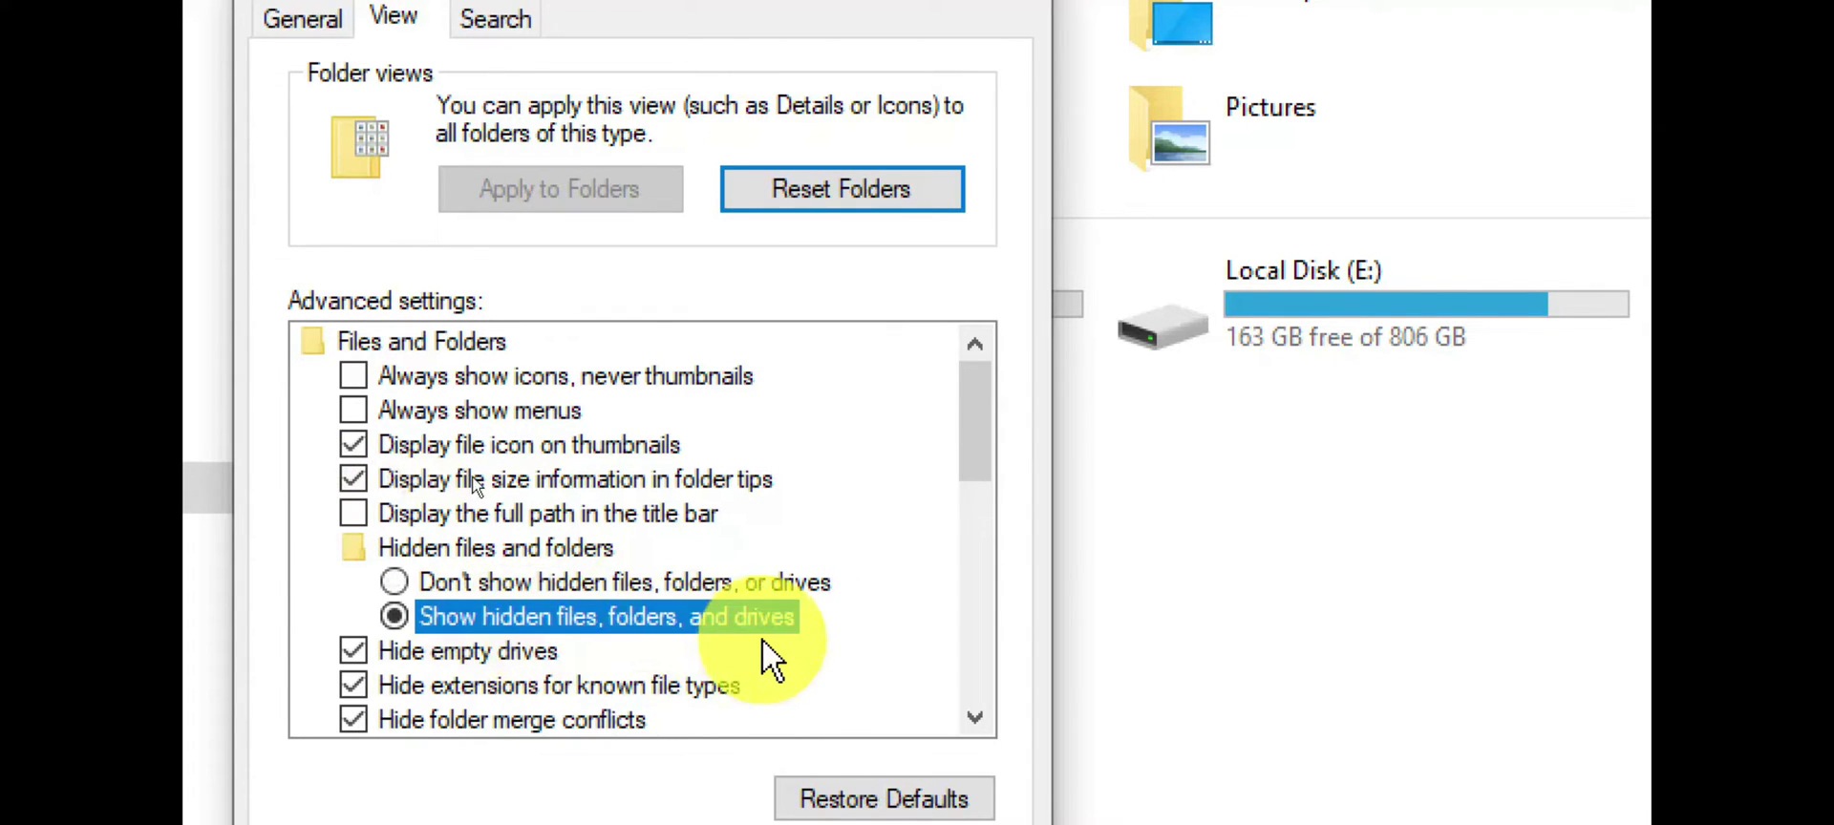
left_click(948, 670)
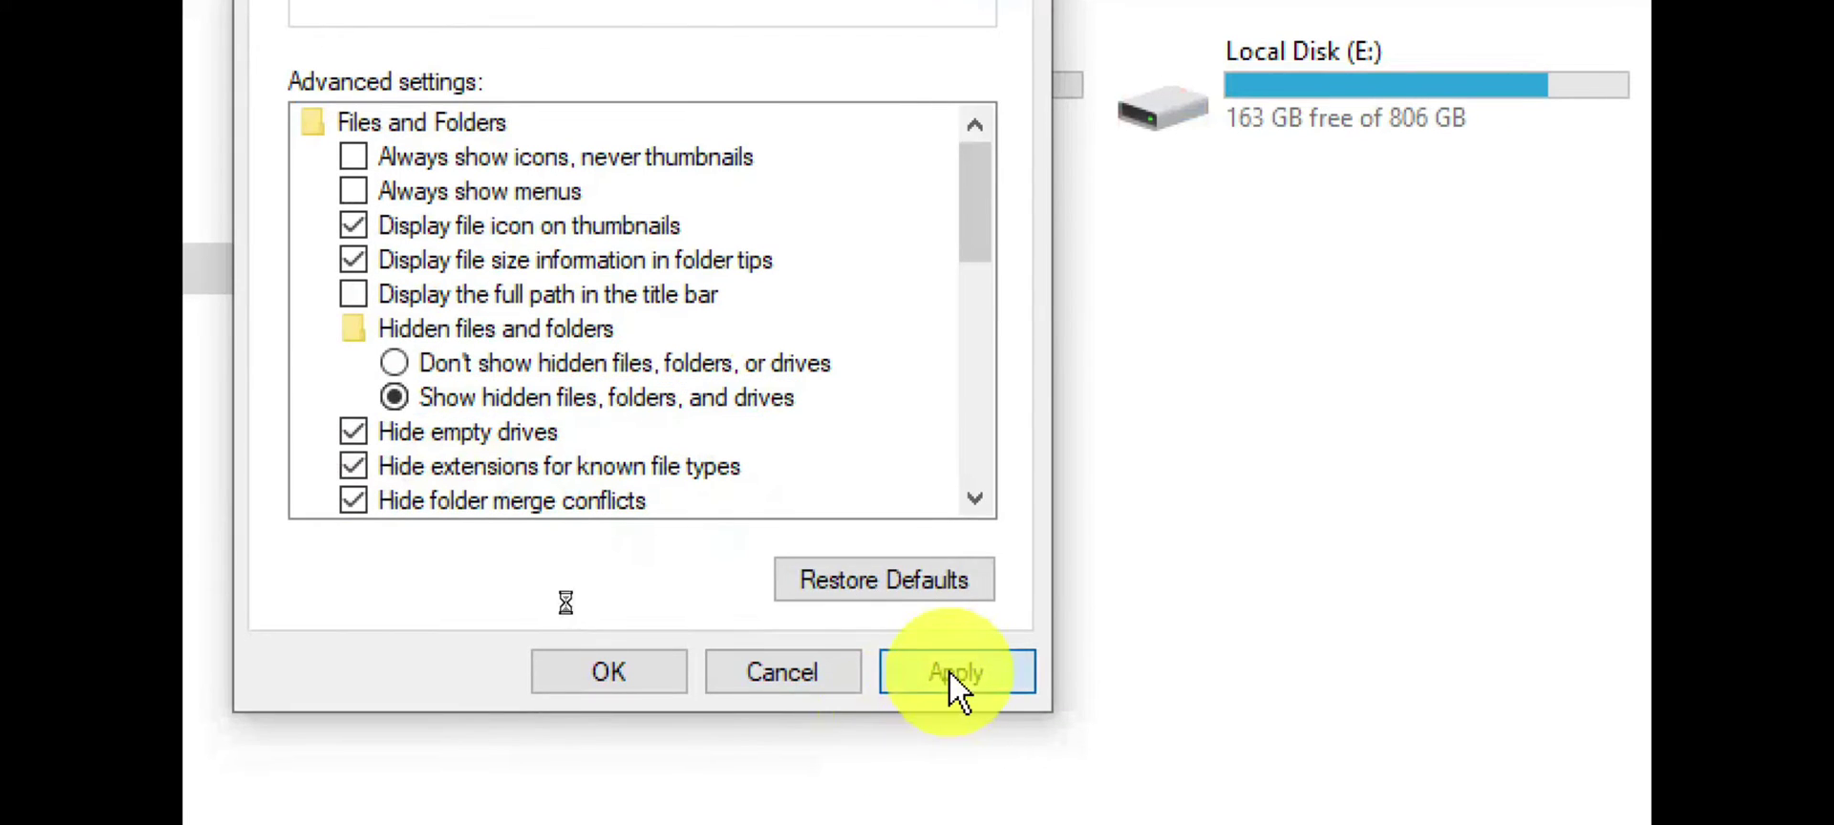
left_click(776, 669)
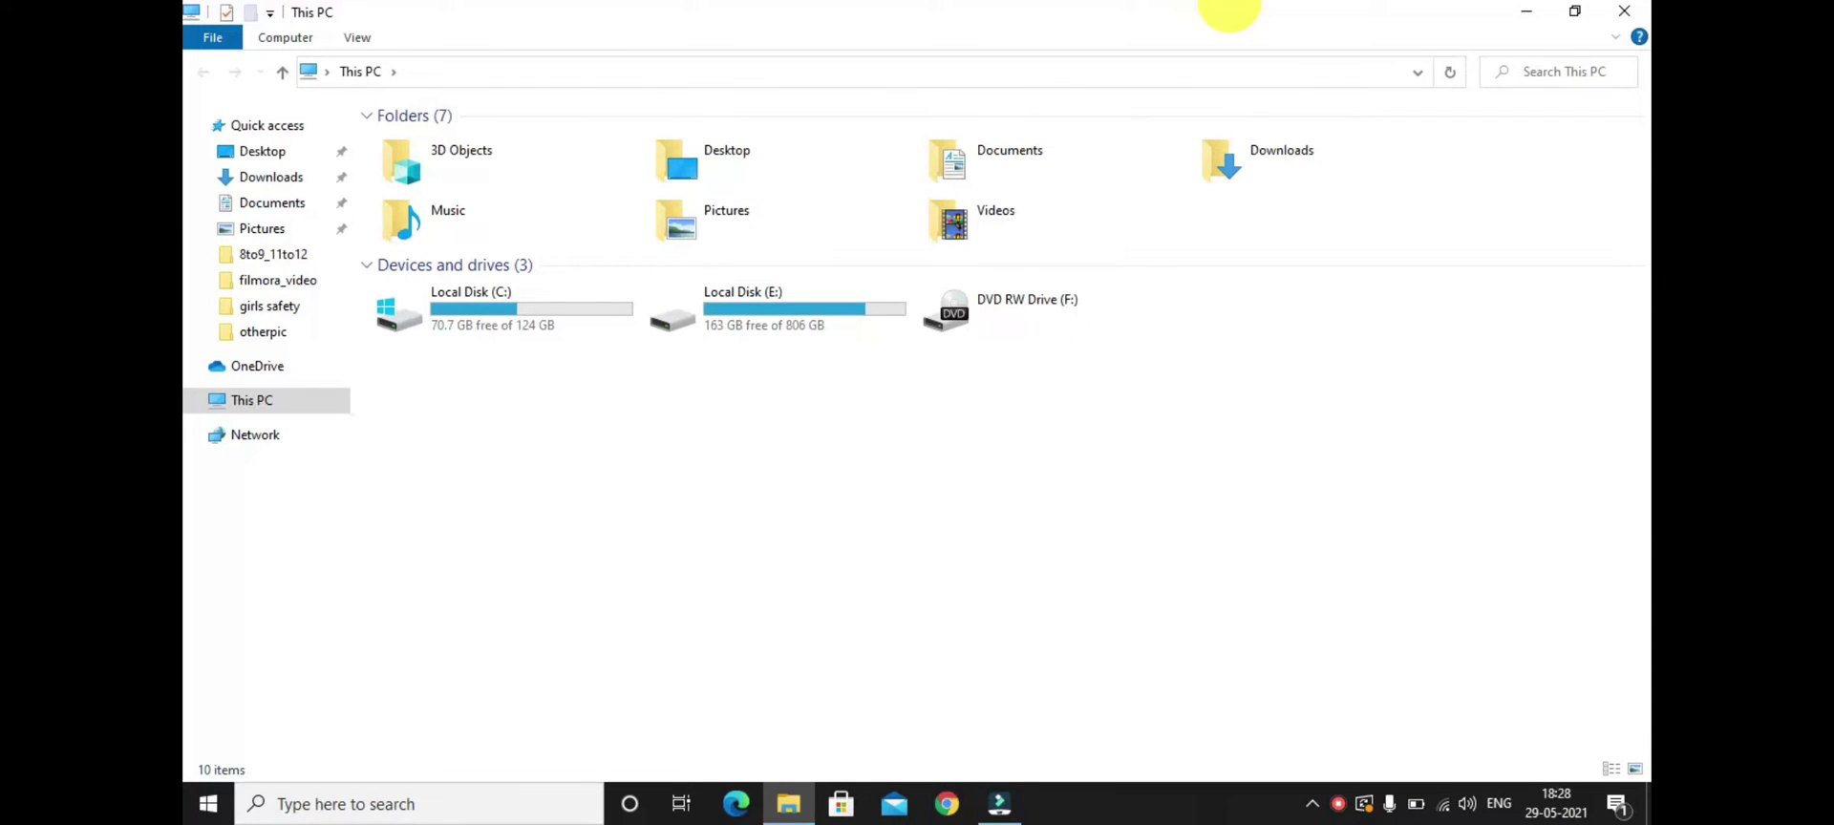
left_click(1526, 12)
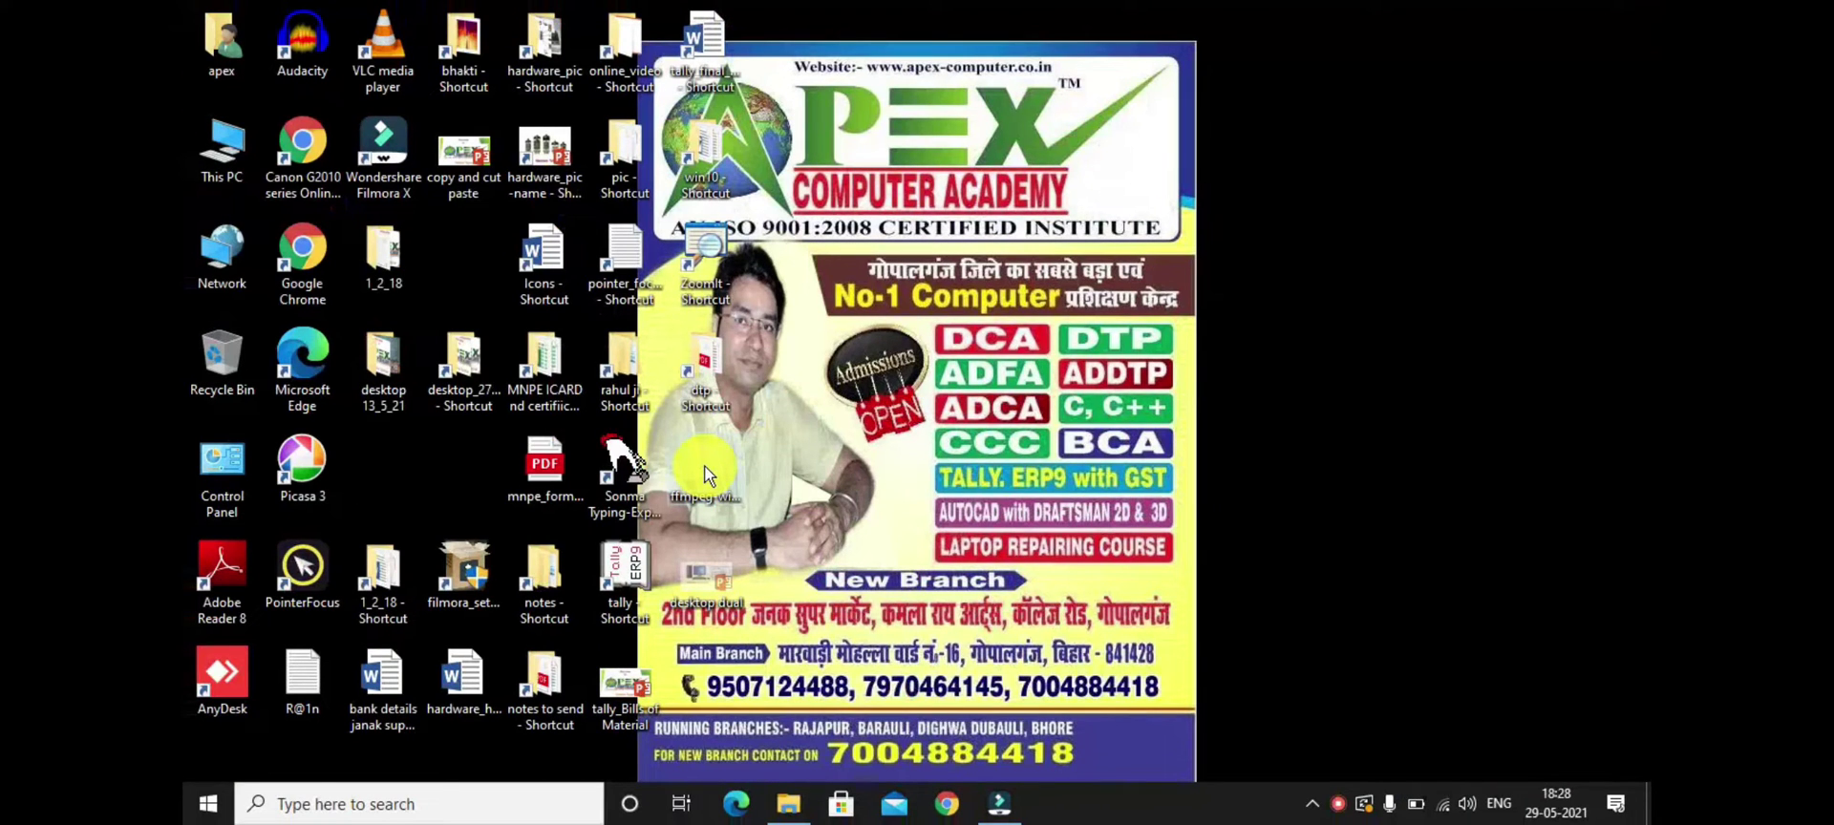
Move the ffmpeg-win folder and the desktop dual presentation side by side onto the black desktop area beside the wallpaper picture.
left_click_drag(704, 465, 1337, 269)
left_click_drag(701, 577, 1436, 245)
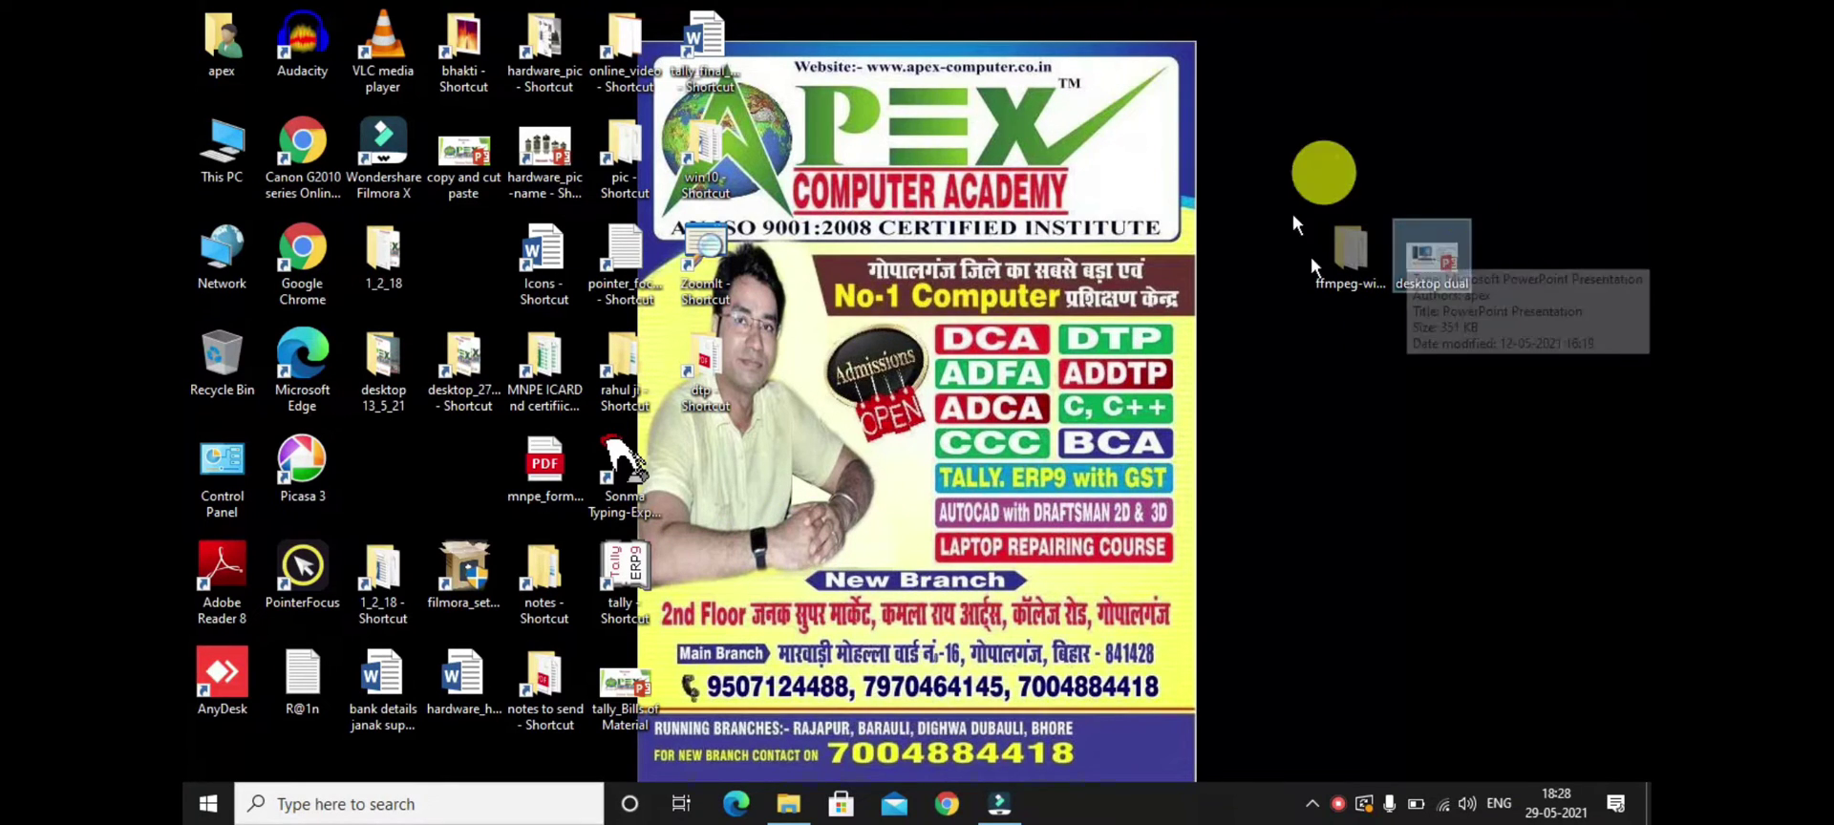
left_click(1367, 198)
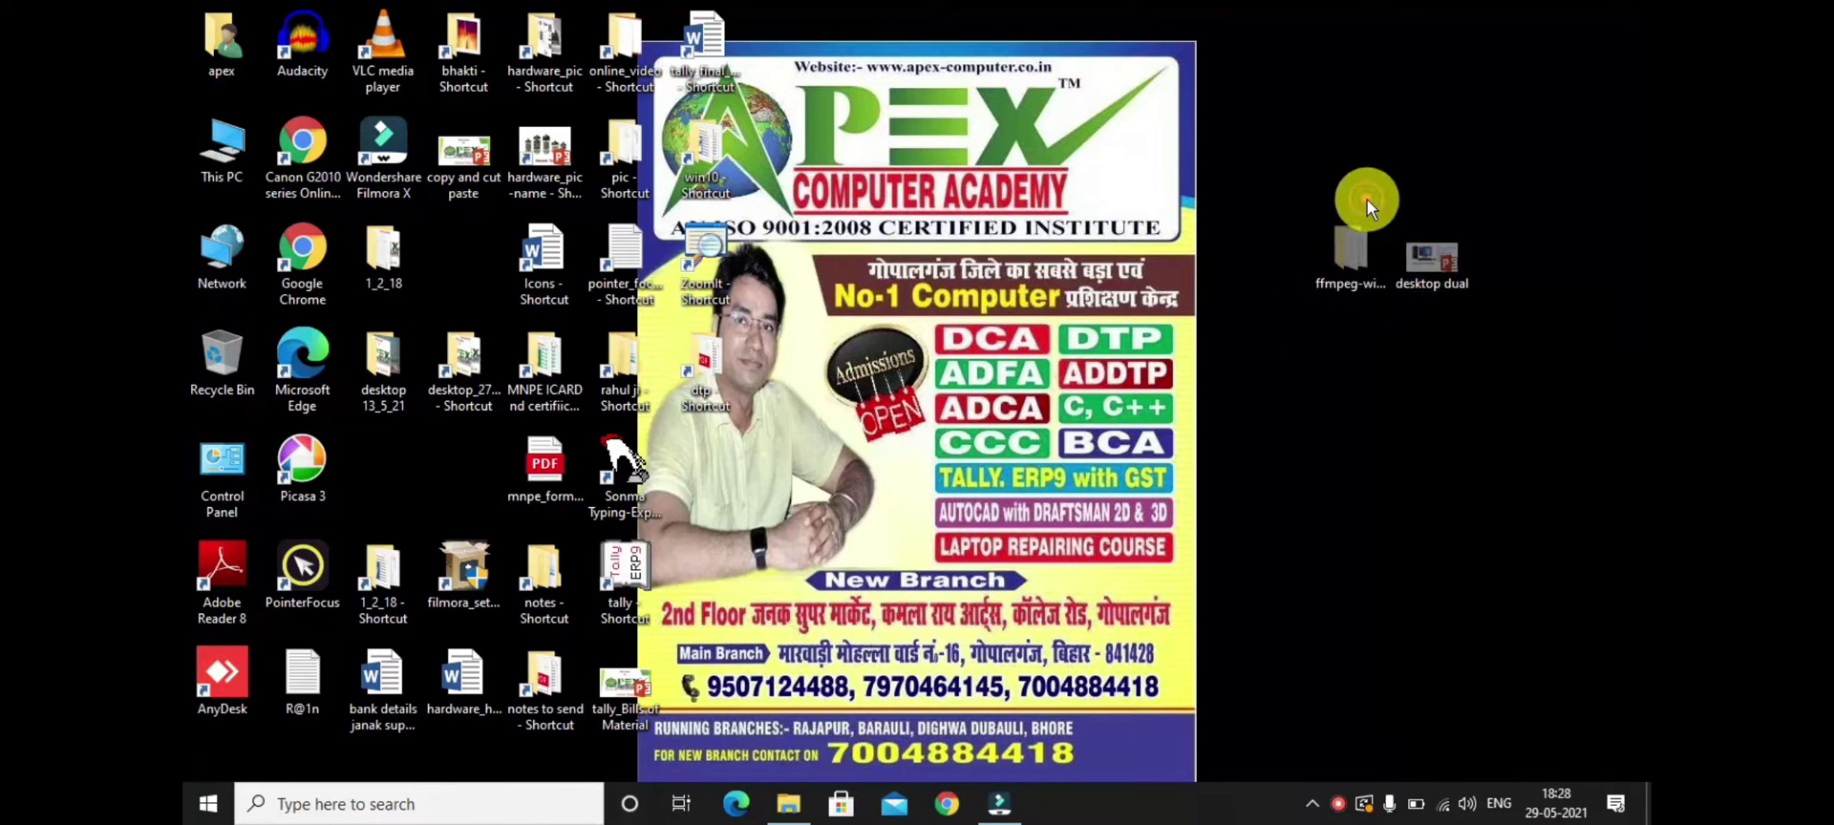
Remove the Hidden attribute from the ffmpeg-win-2.2.2 folder, including its subfolders and files.
right_click(1325, 262)
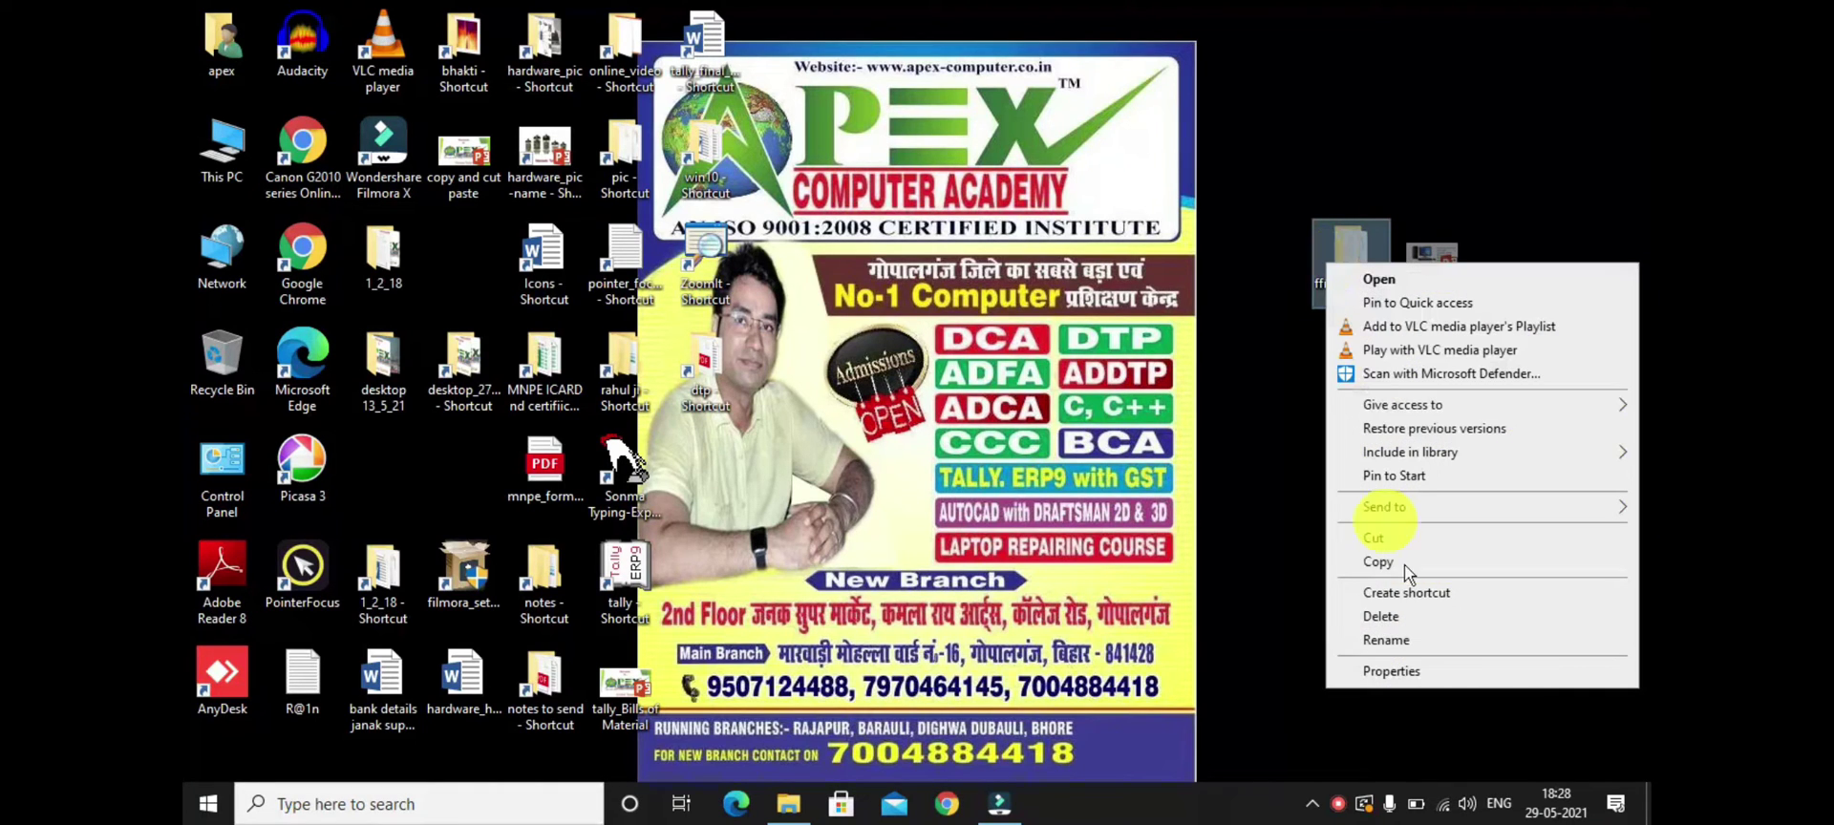
left_click(1442, 673)
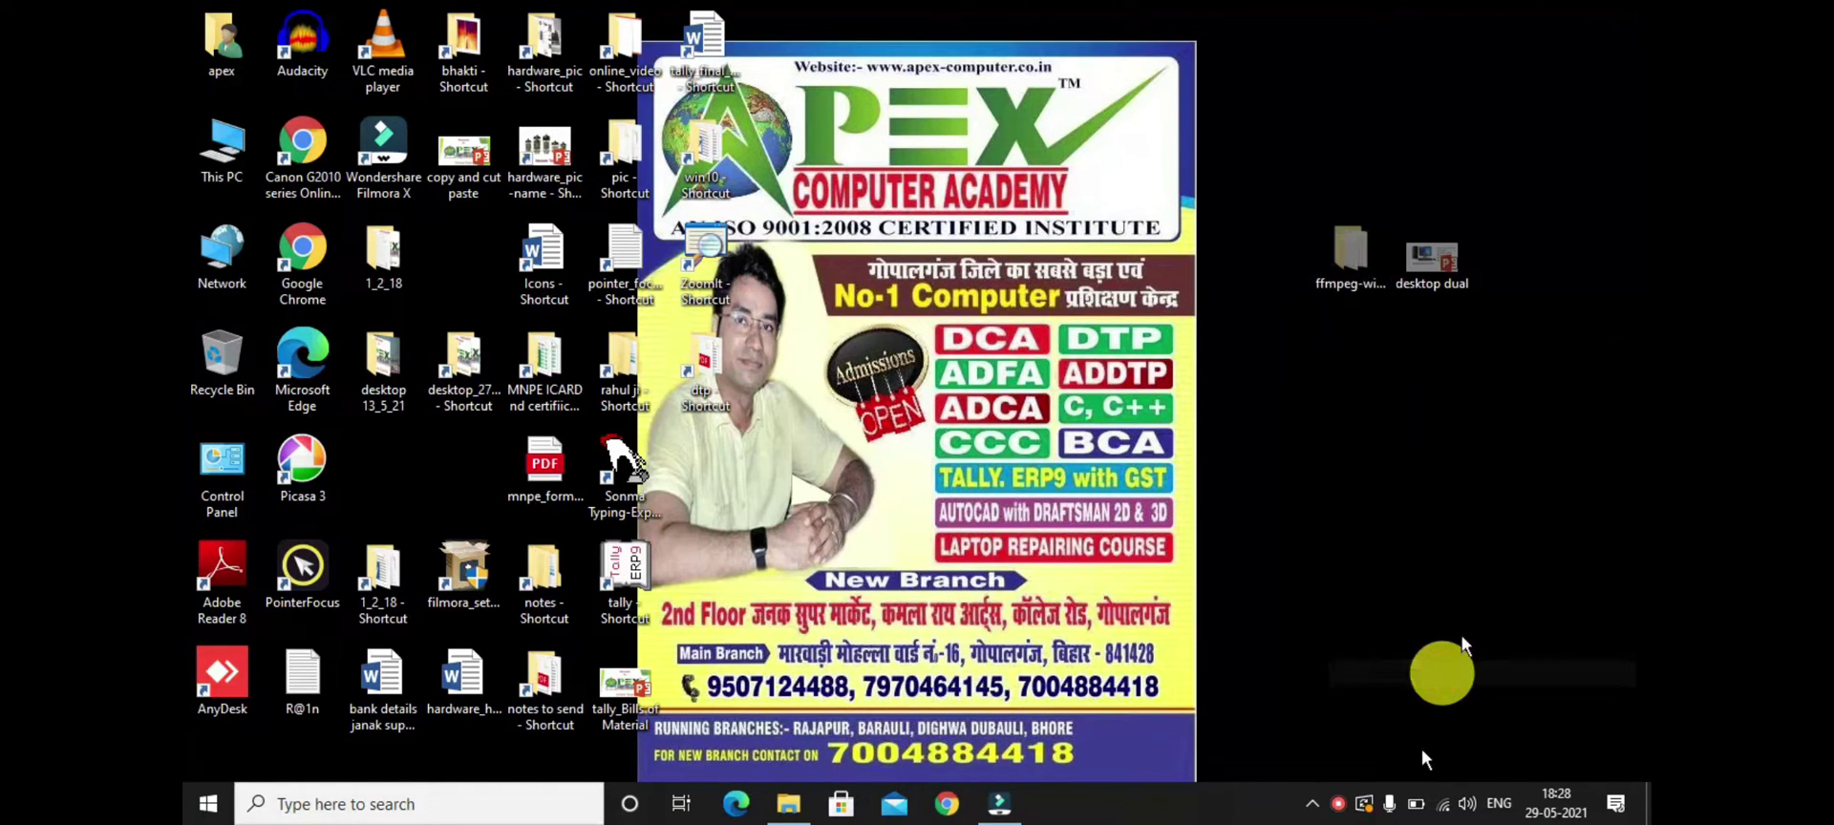
left_click(1398, 623)
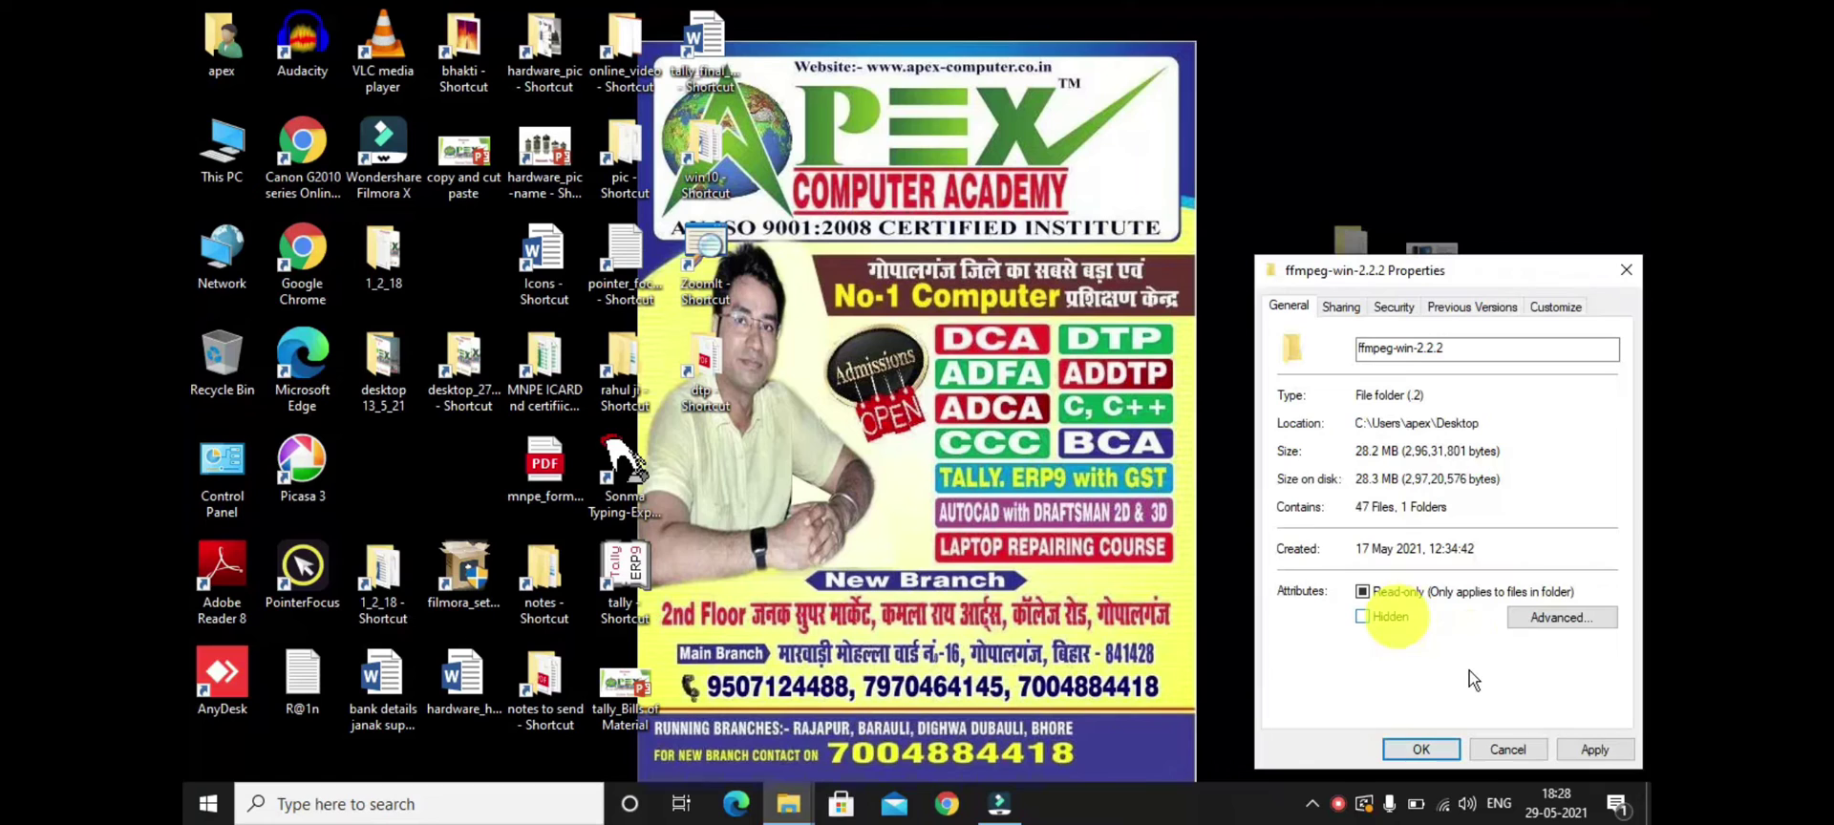
left_click(1570, 747)
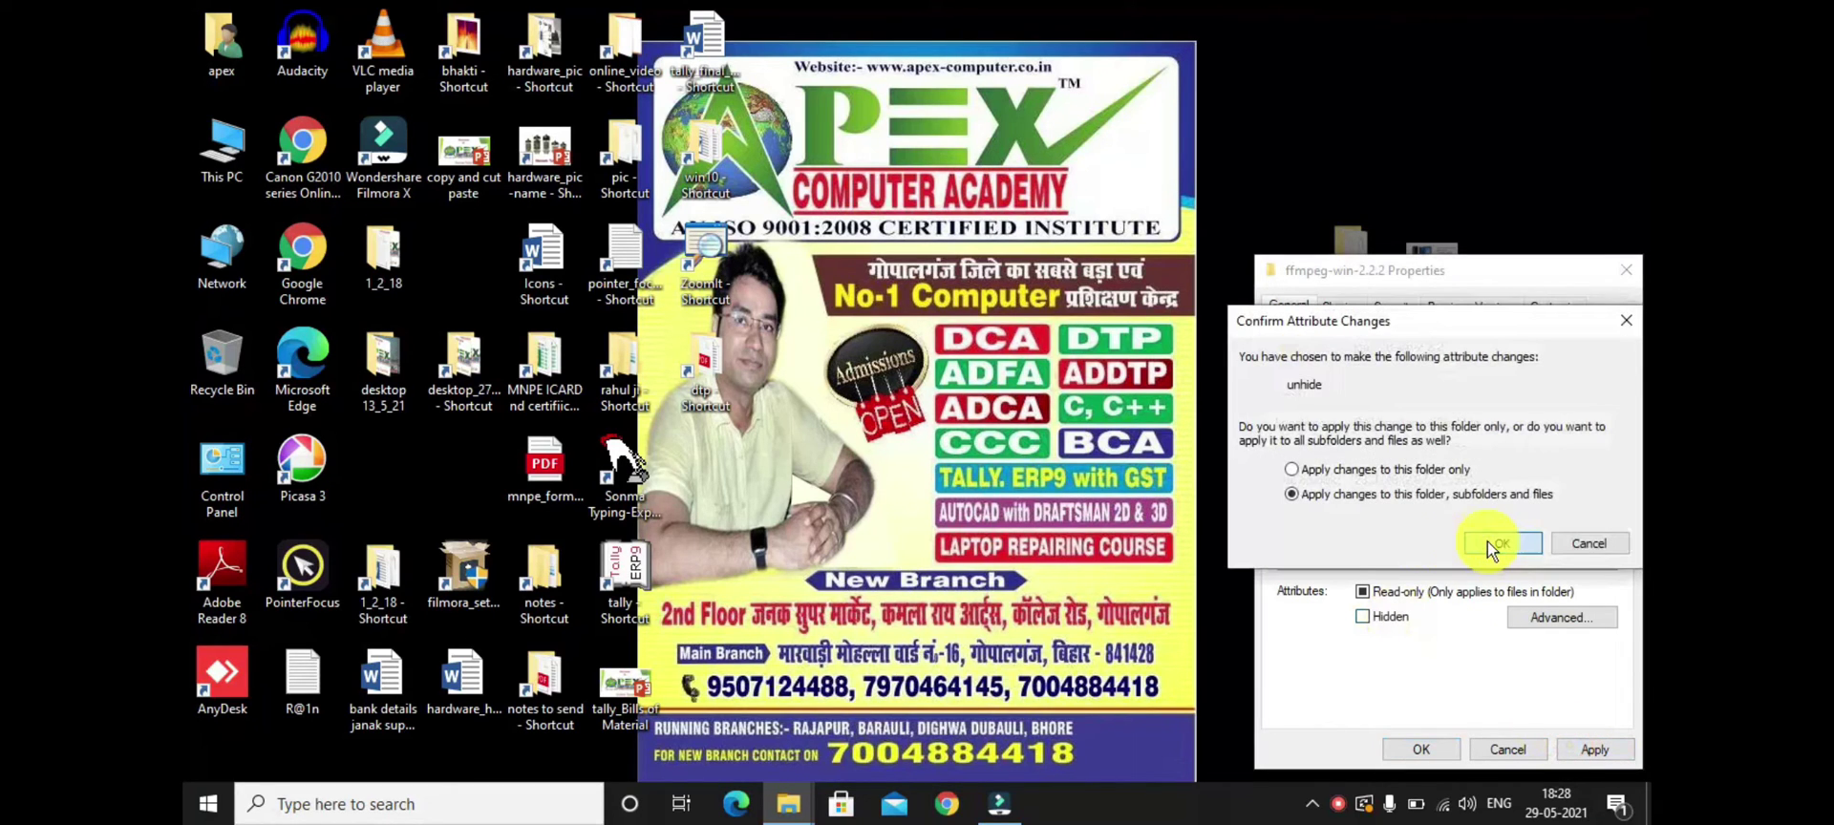
left_click(1487, 542)
left_click(1423, 748)
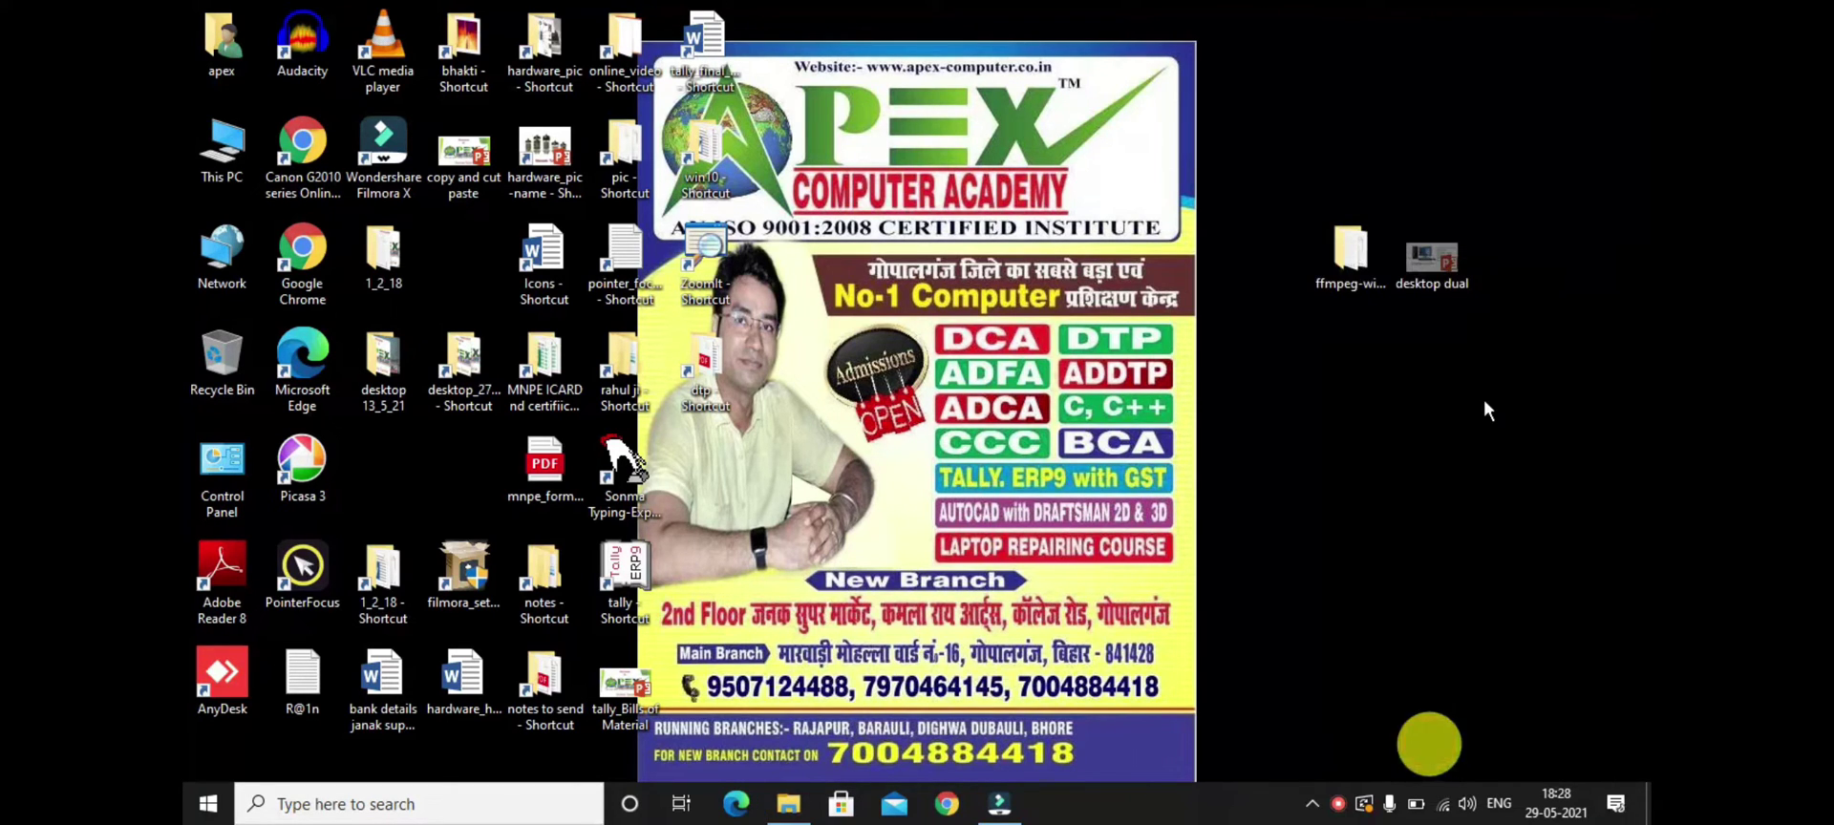
Remove the Hidden attribute from the desktop dual presentation on the desktop.
right_click(1448, 275)
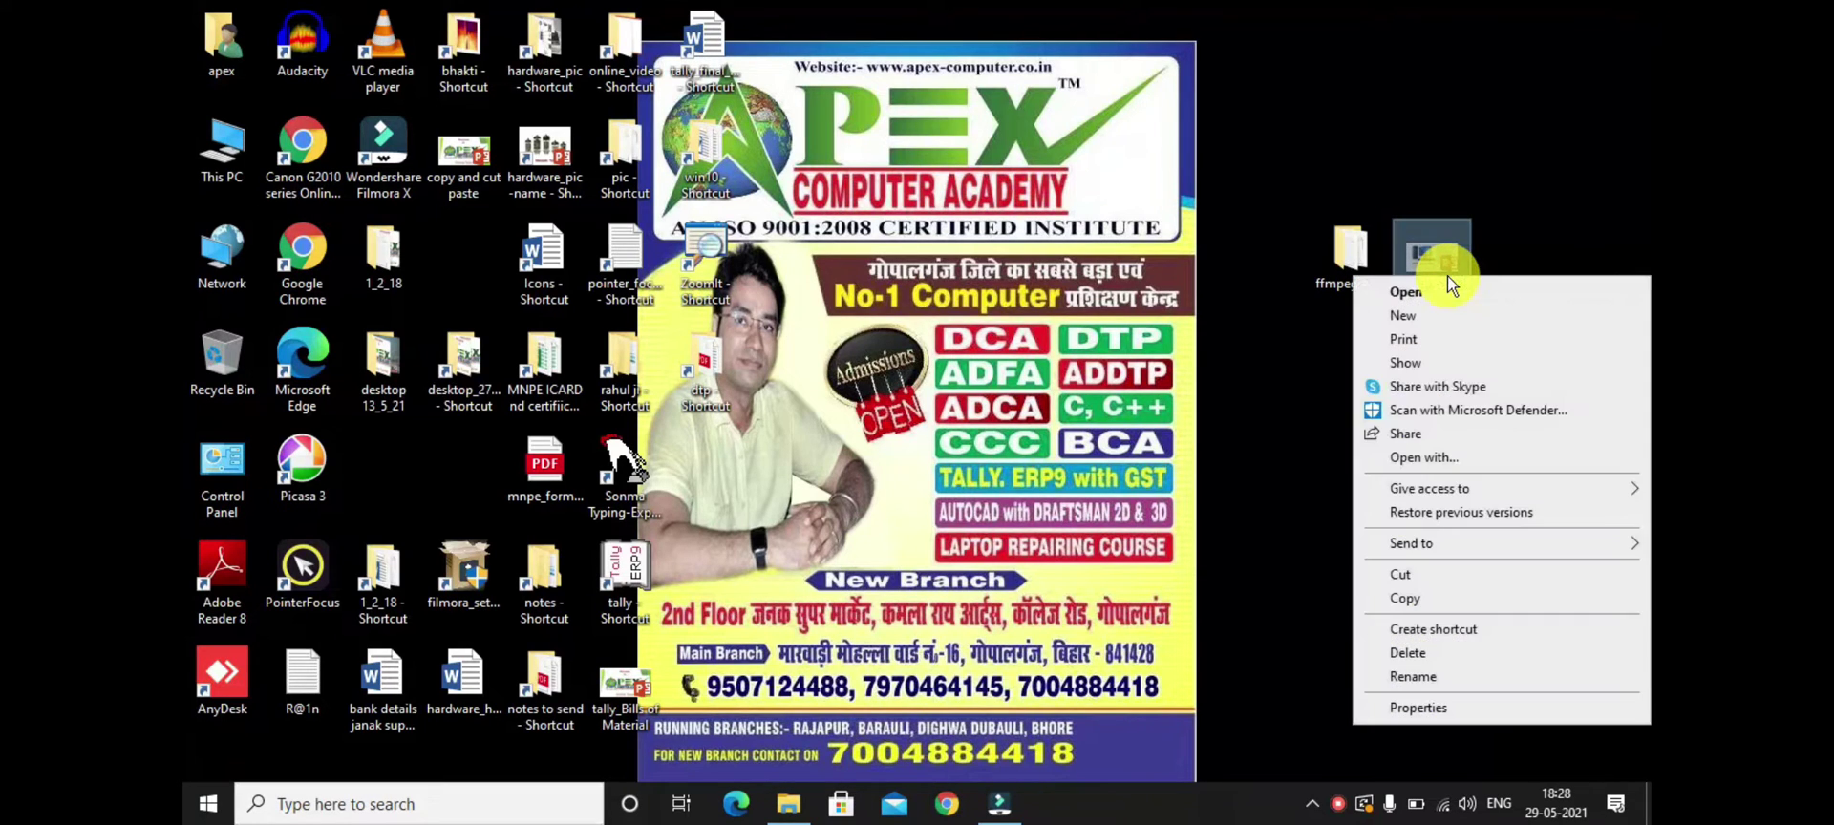
left_click(1446, 708)
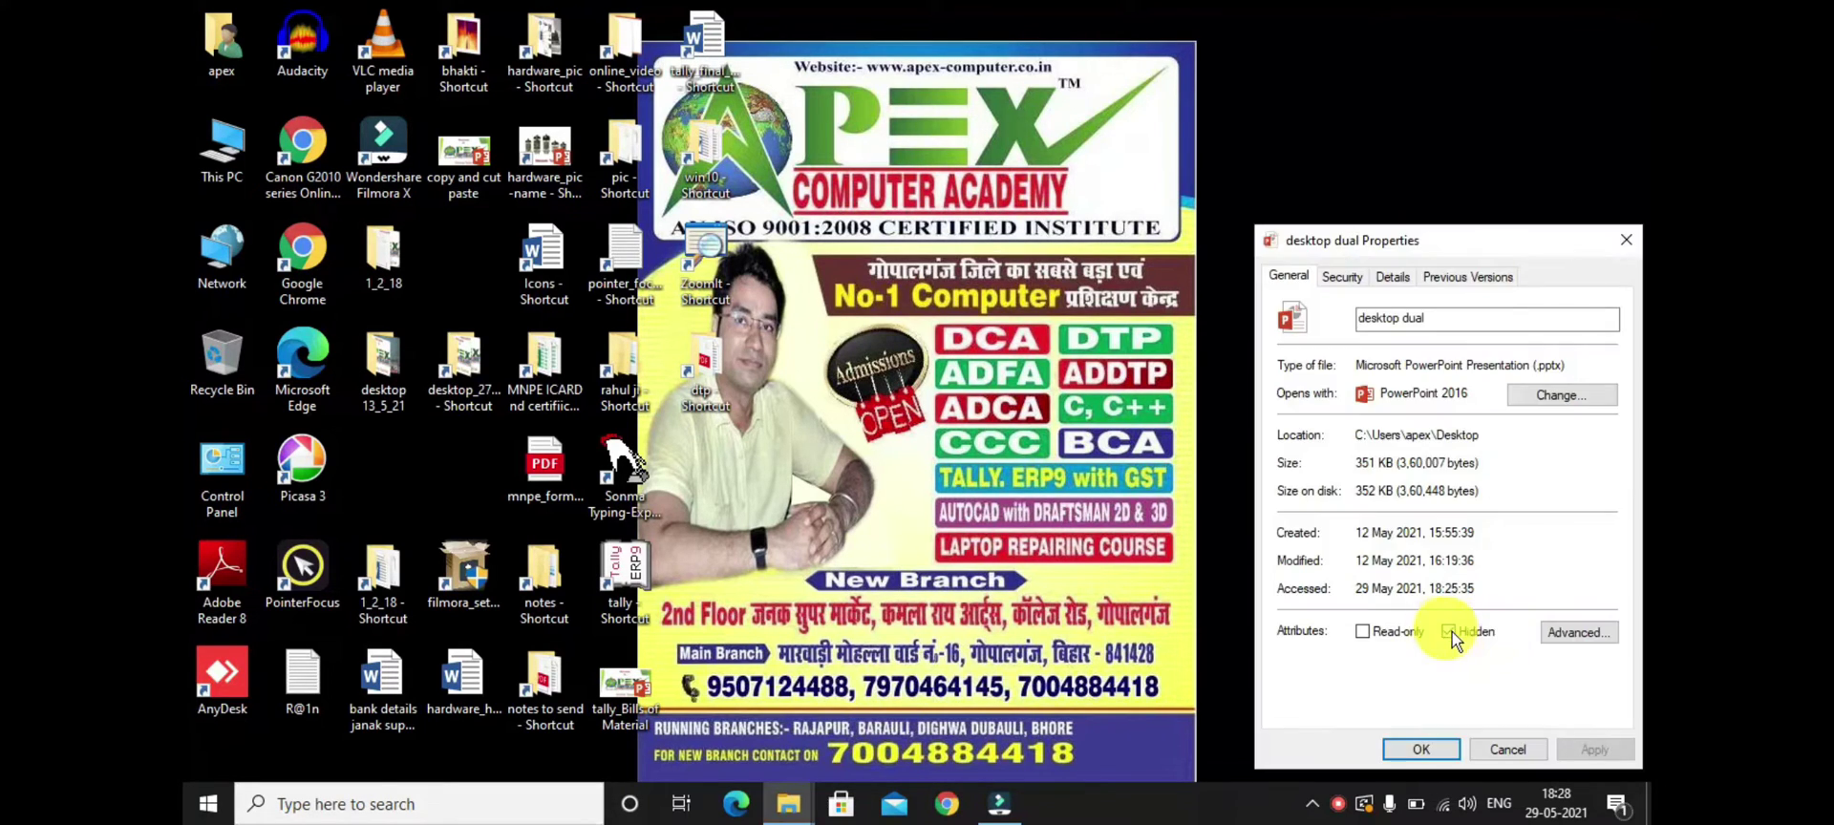
left_click(1448, 631)
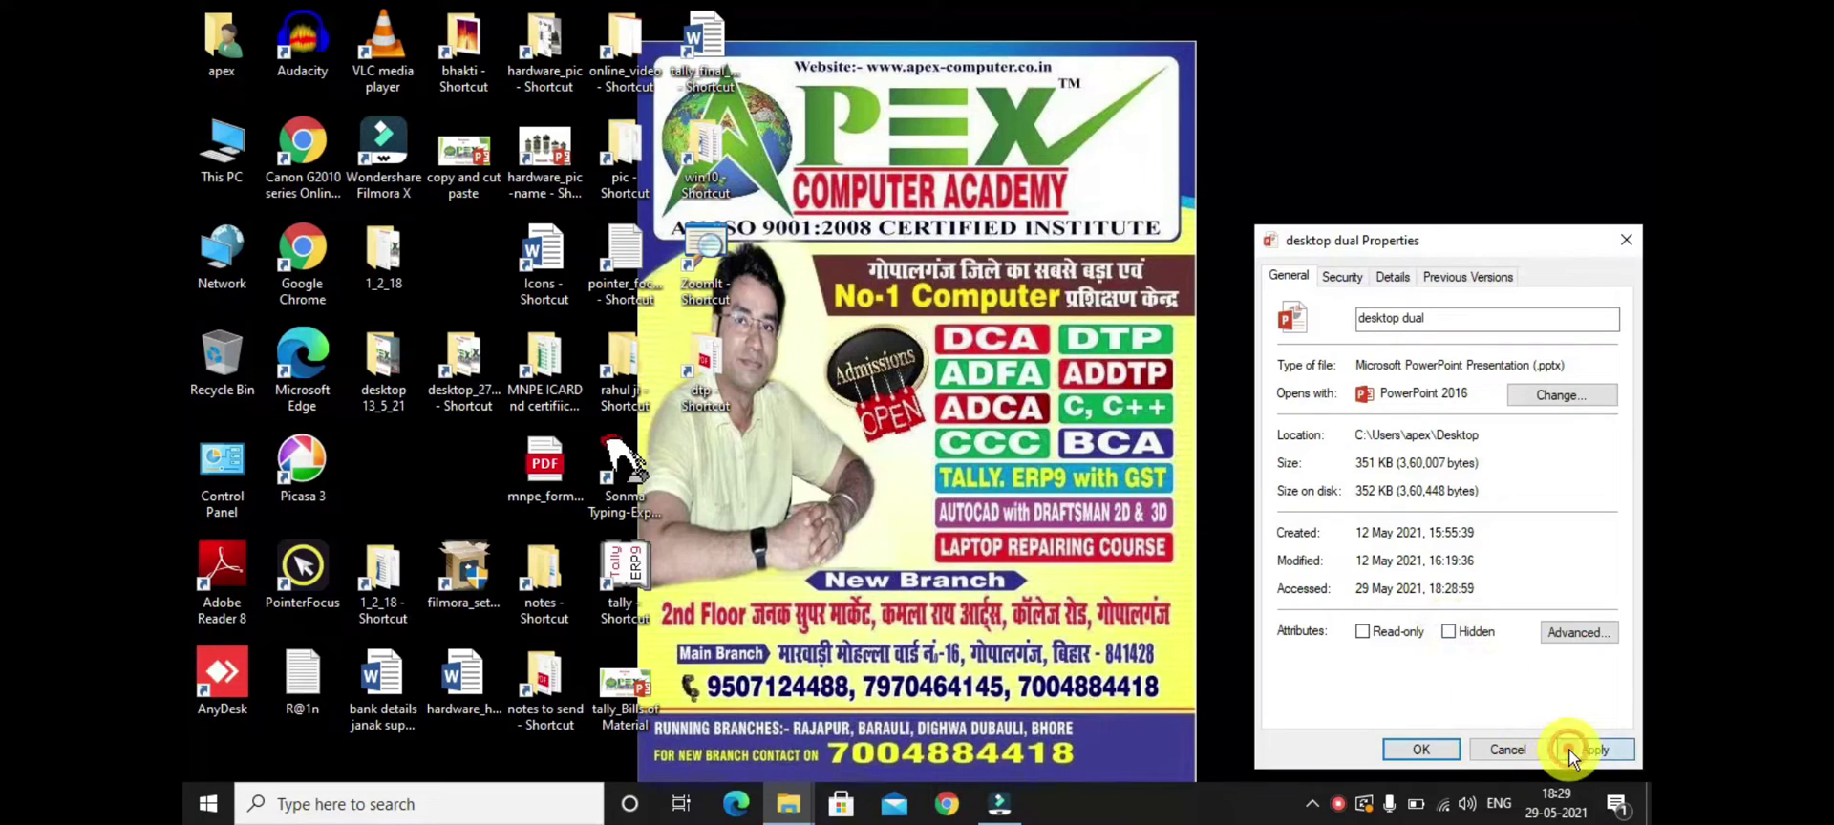
left_click(1441, 748)
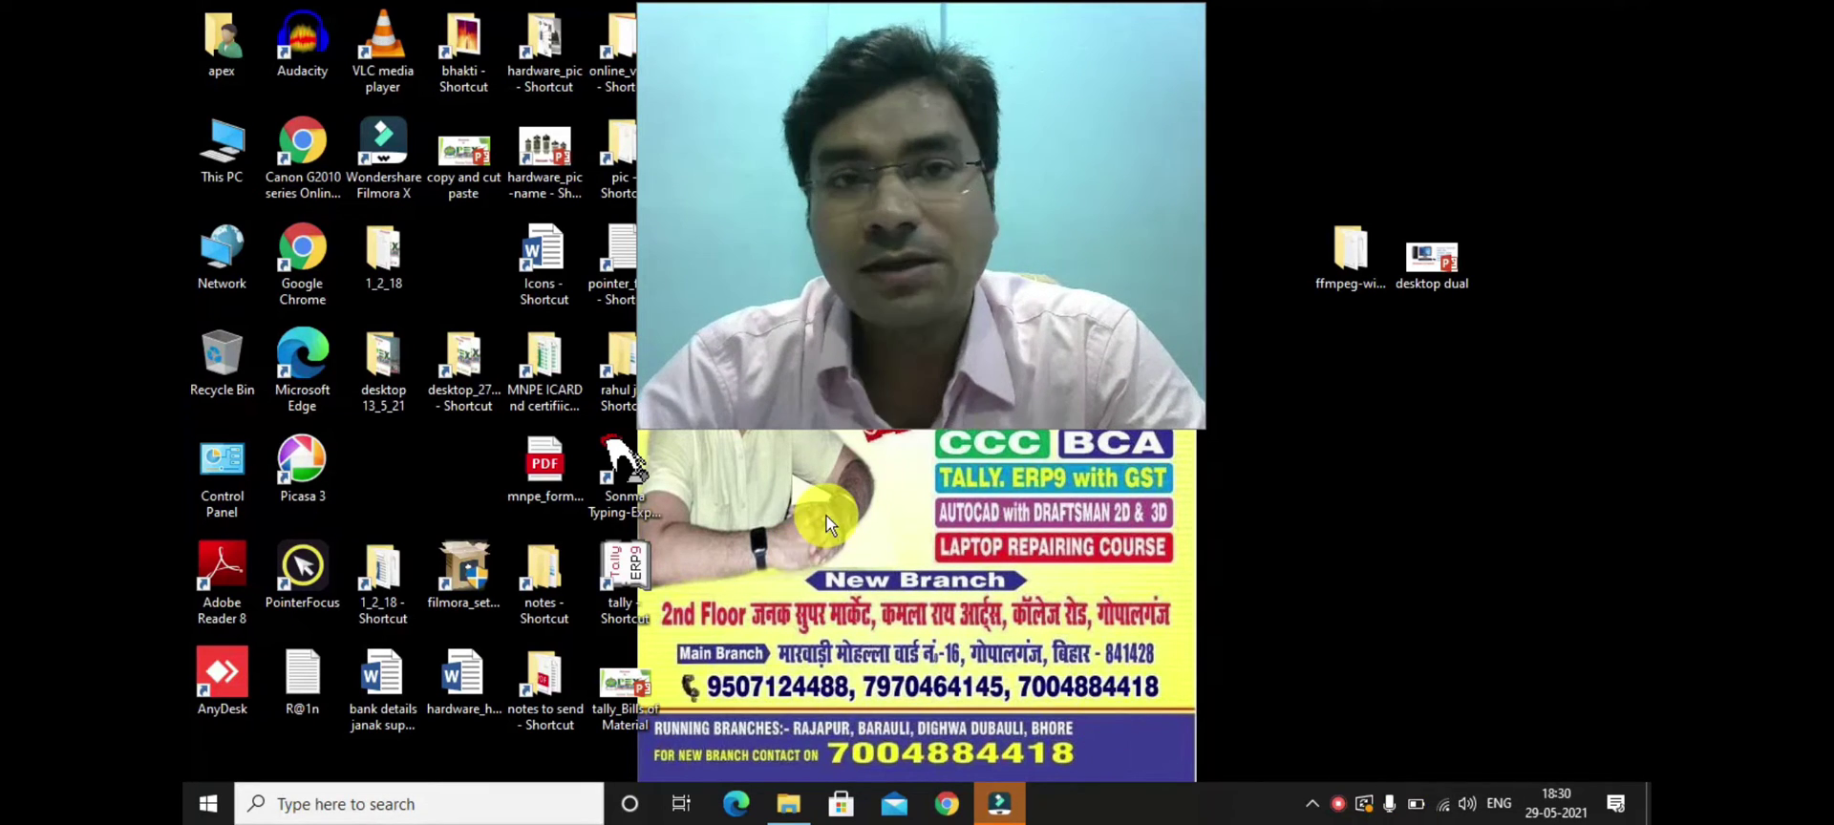
On Local Disk (E:), give the 9to10 folder the Hidden attribute, including its subfolders and files.
double_click(237, 141)
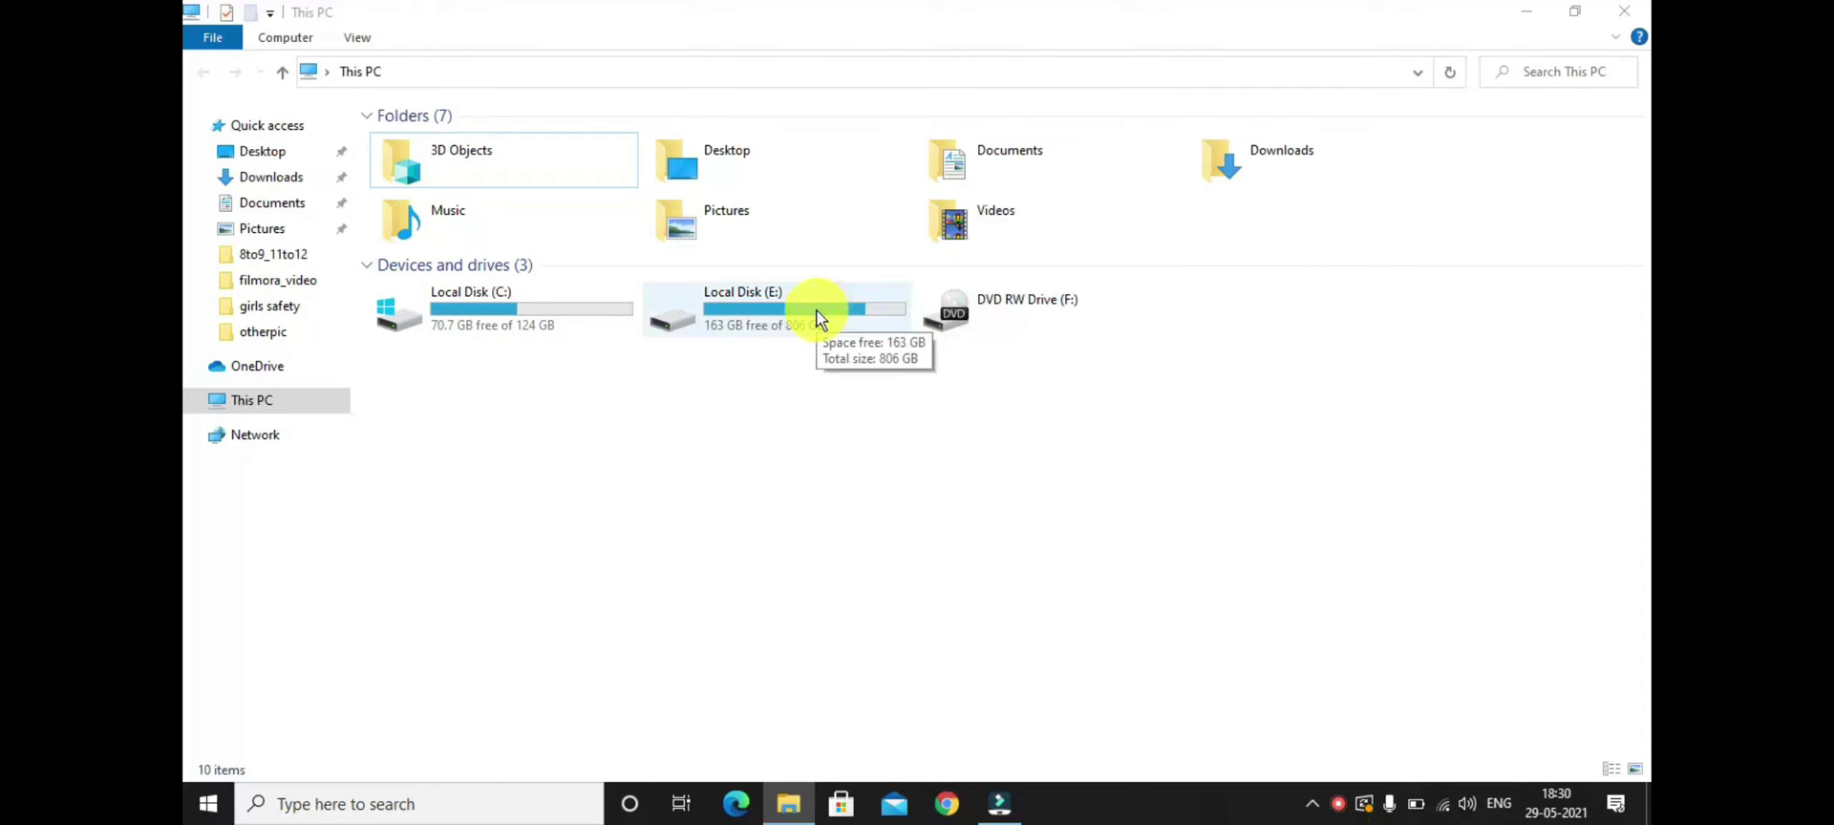
double_click(817, 311)
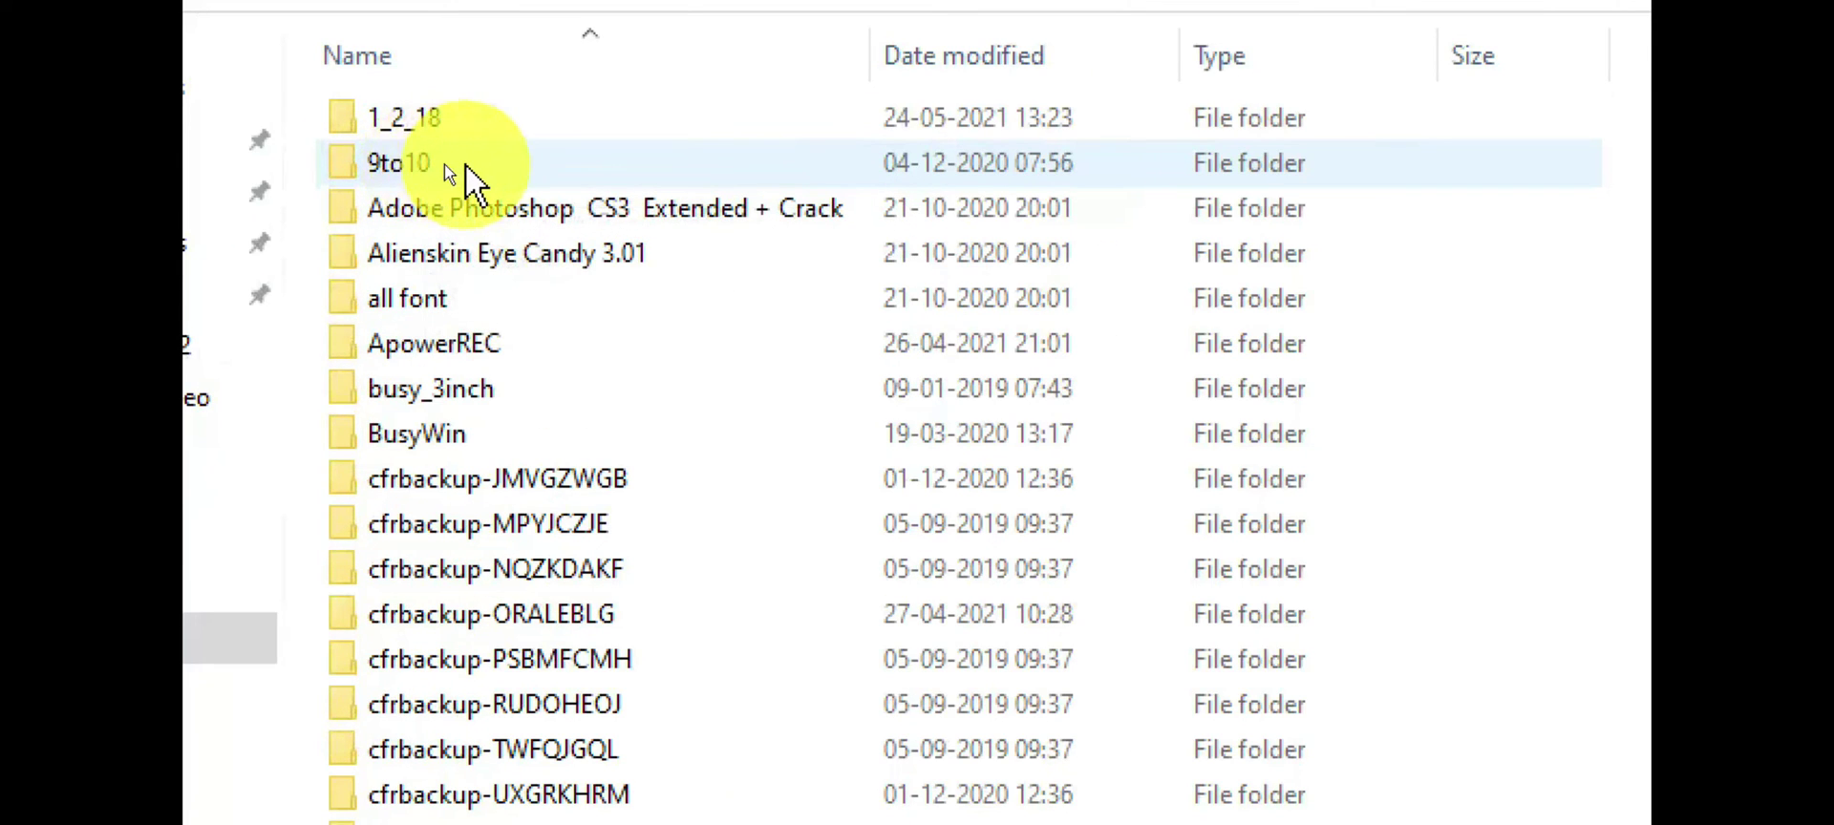
right_click(465, 164)
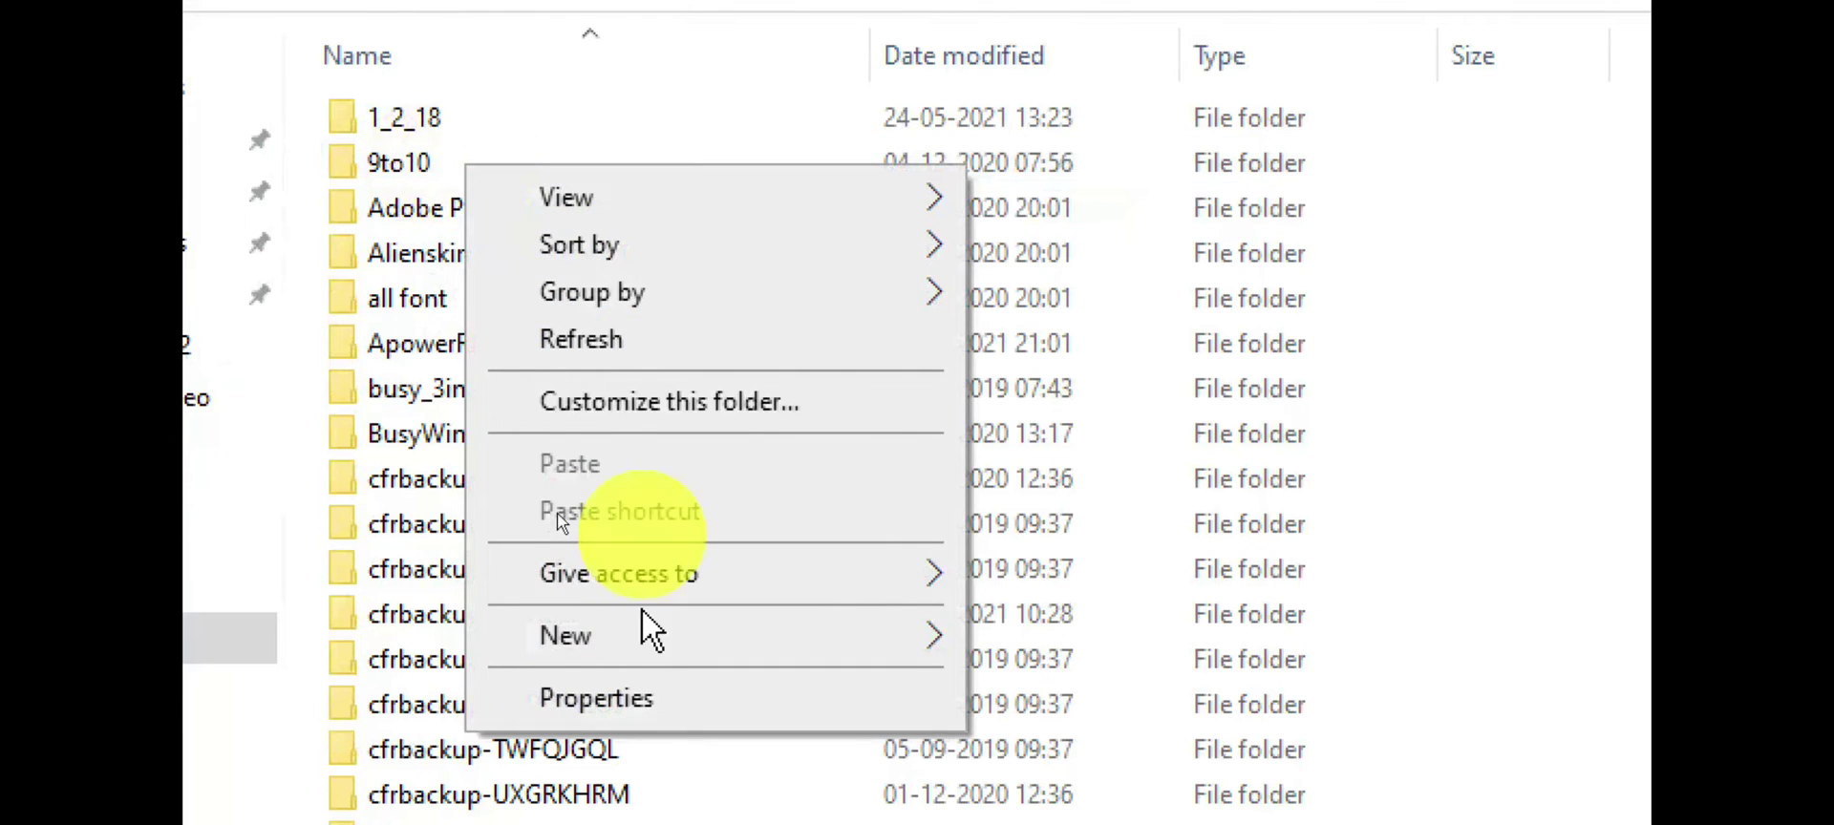
left_click(604, 703)
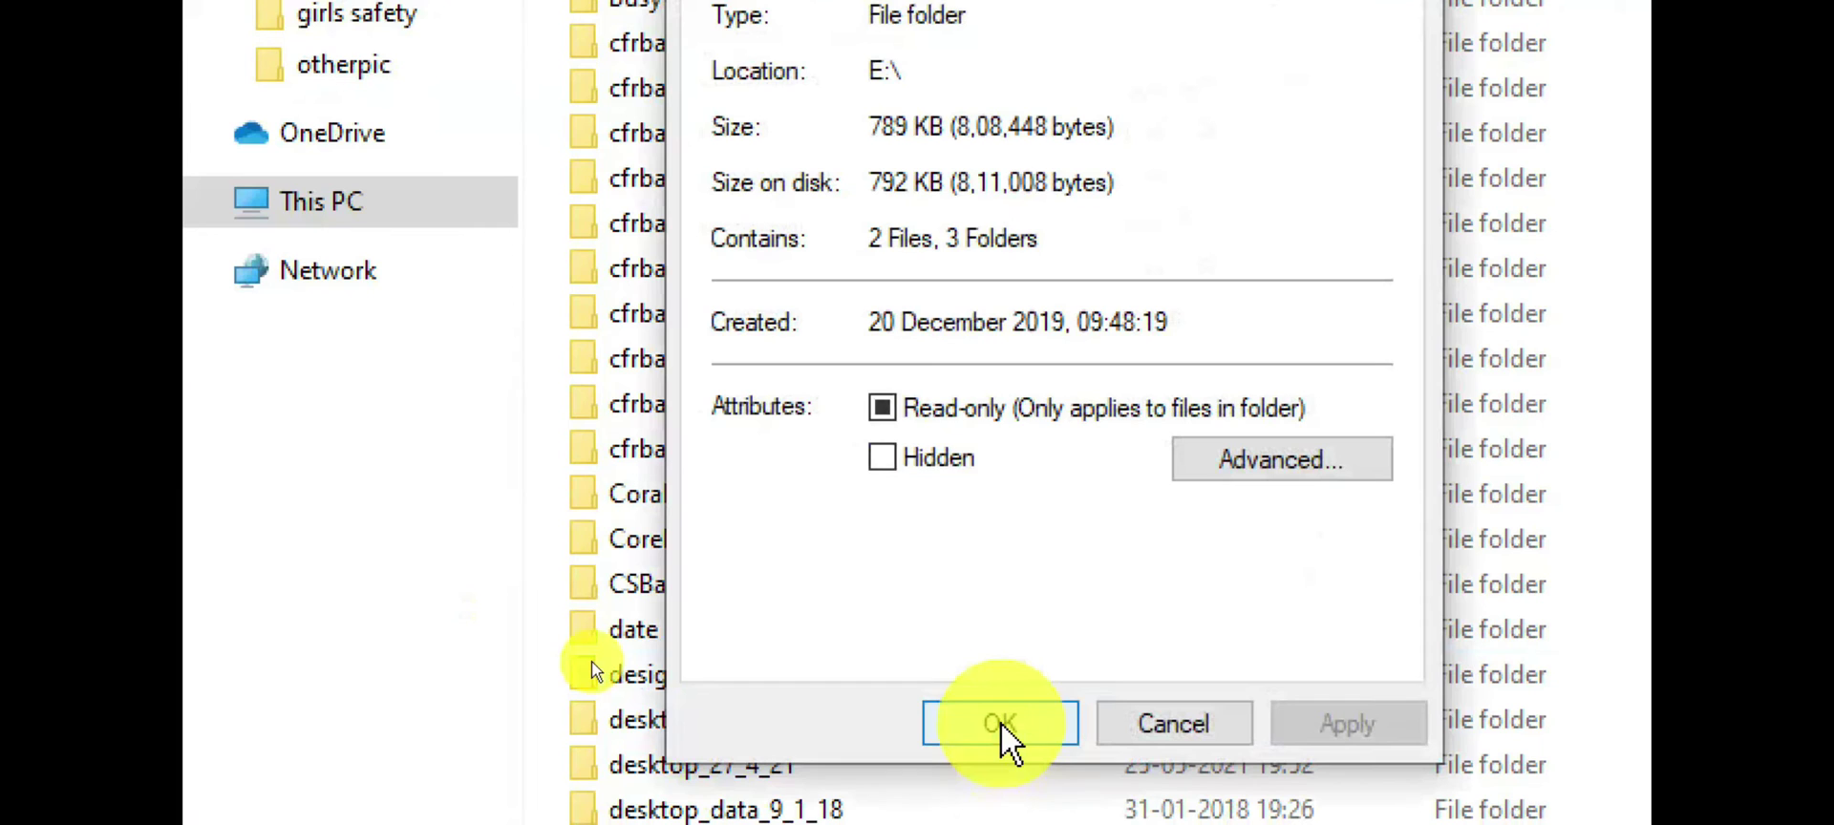
left_click(904, 457)
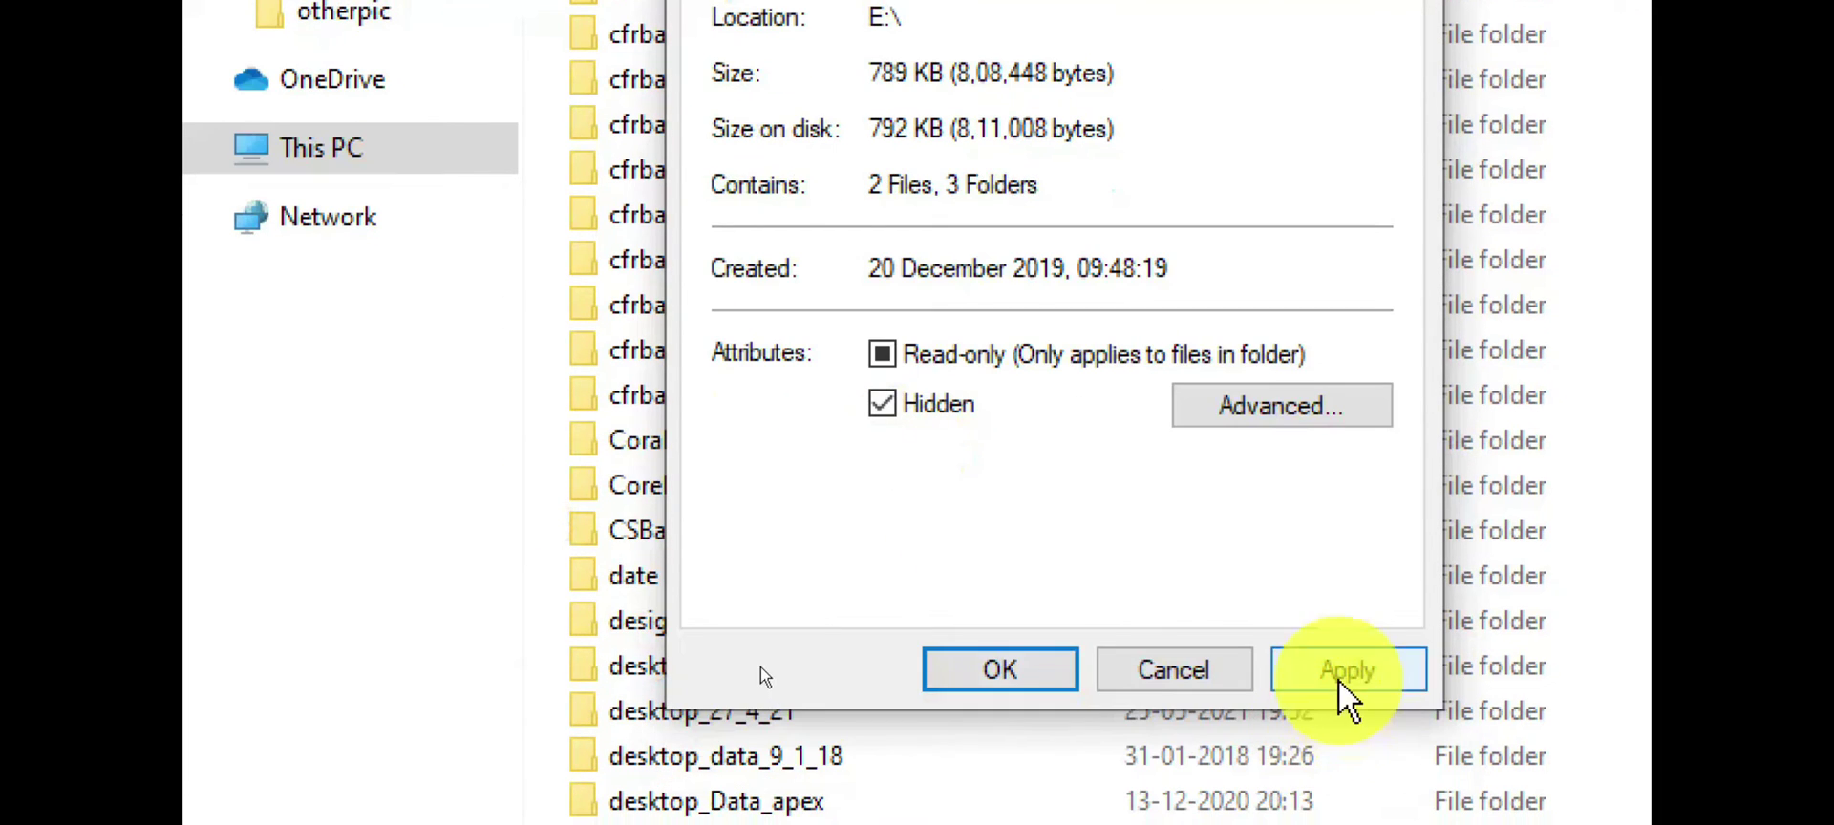
left_click(1348, 723)
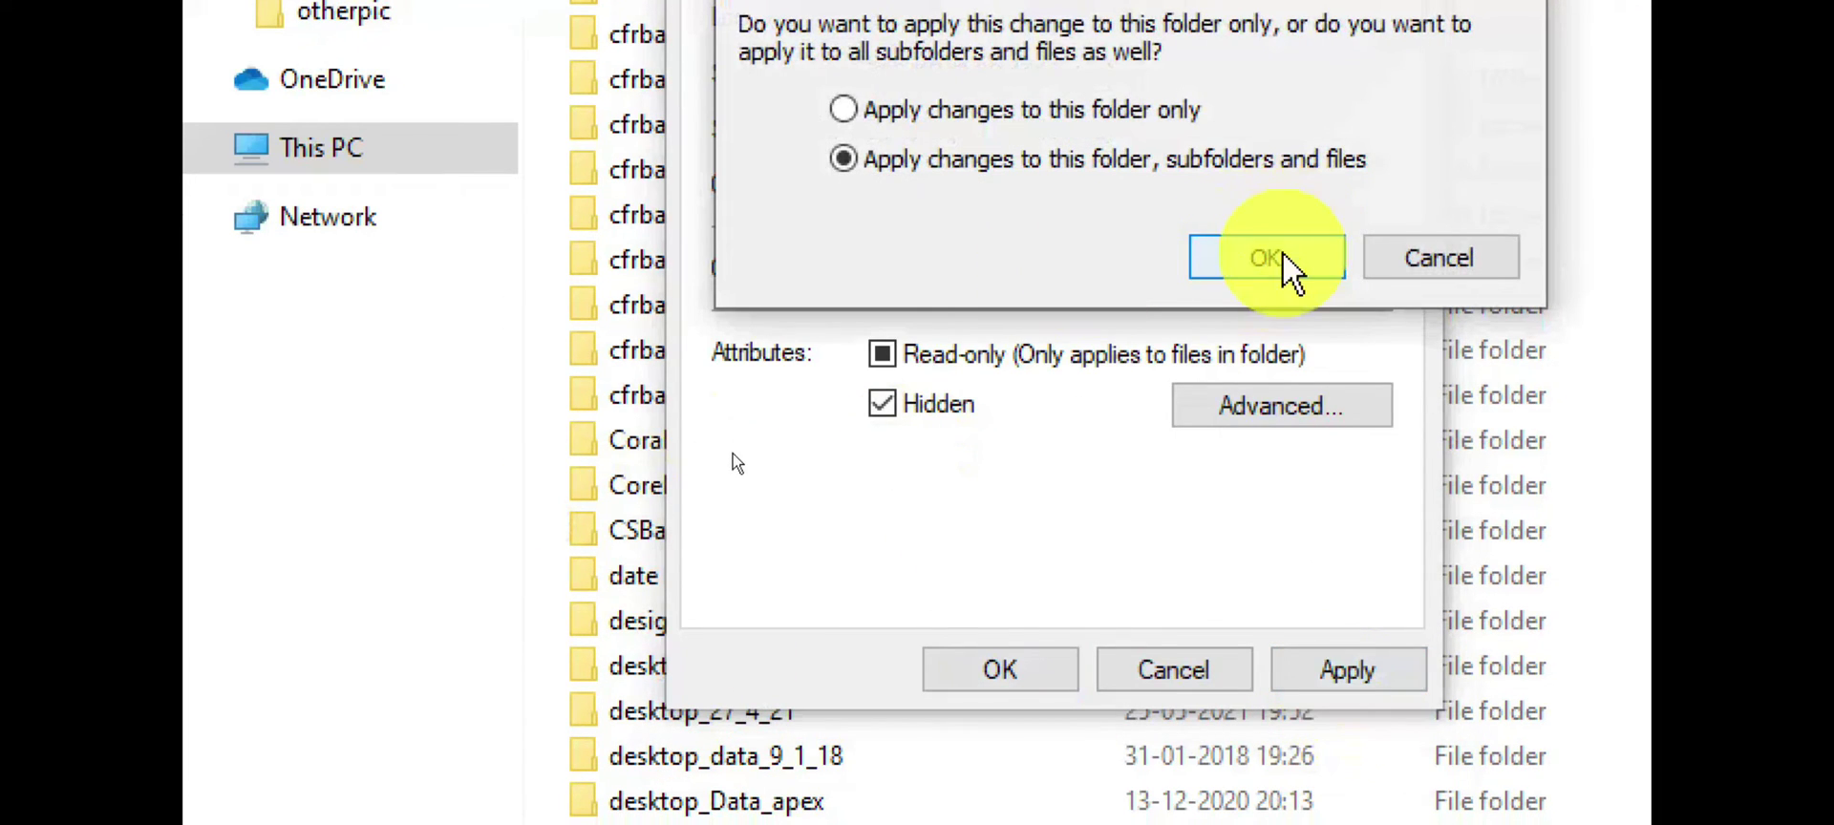
left_click(1278, 256)
left_click(950, 678)
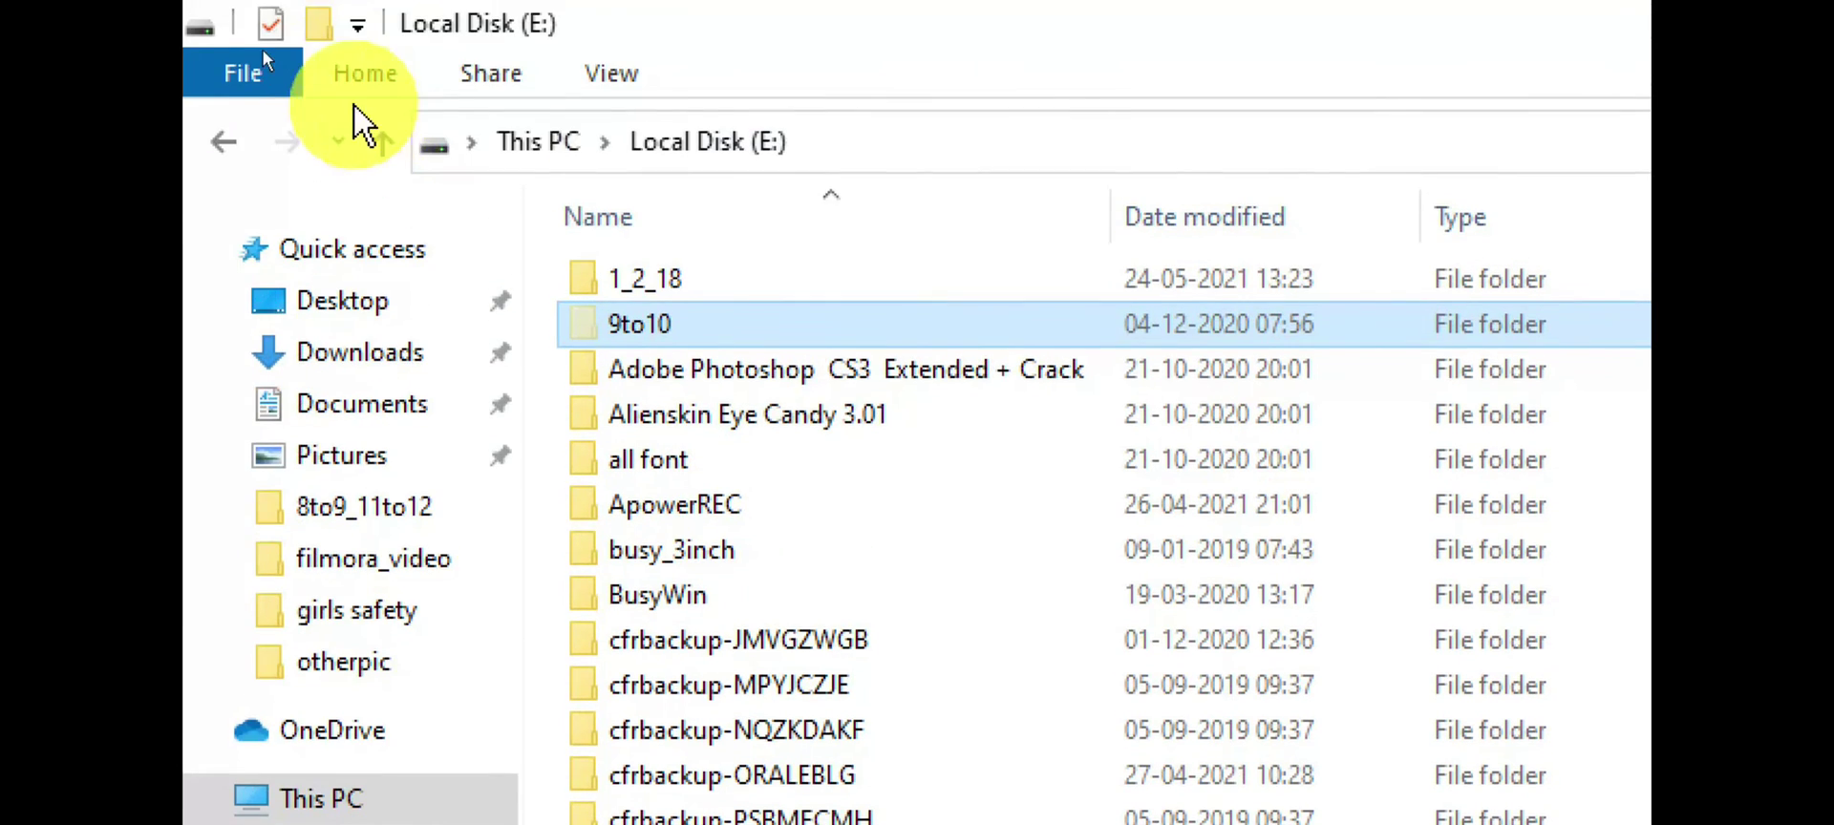
Set the folder options to "Don't show hidden files, folders, or drives".
left_click(616, 88)
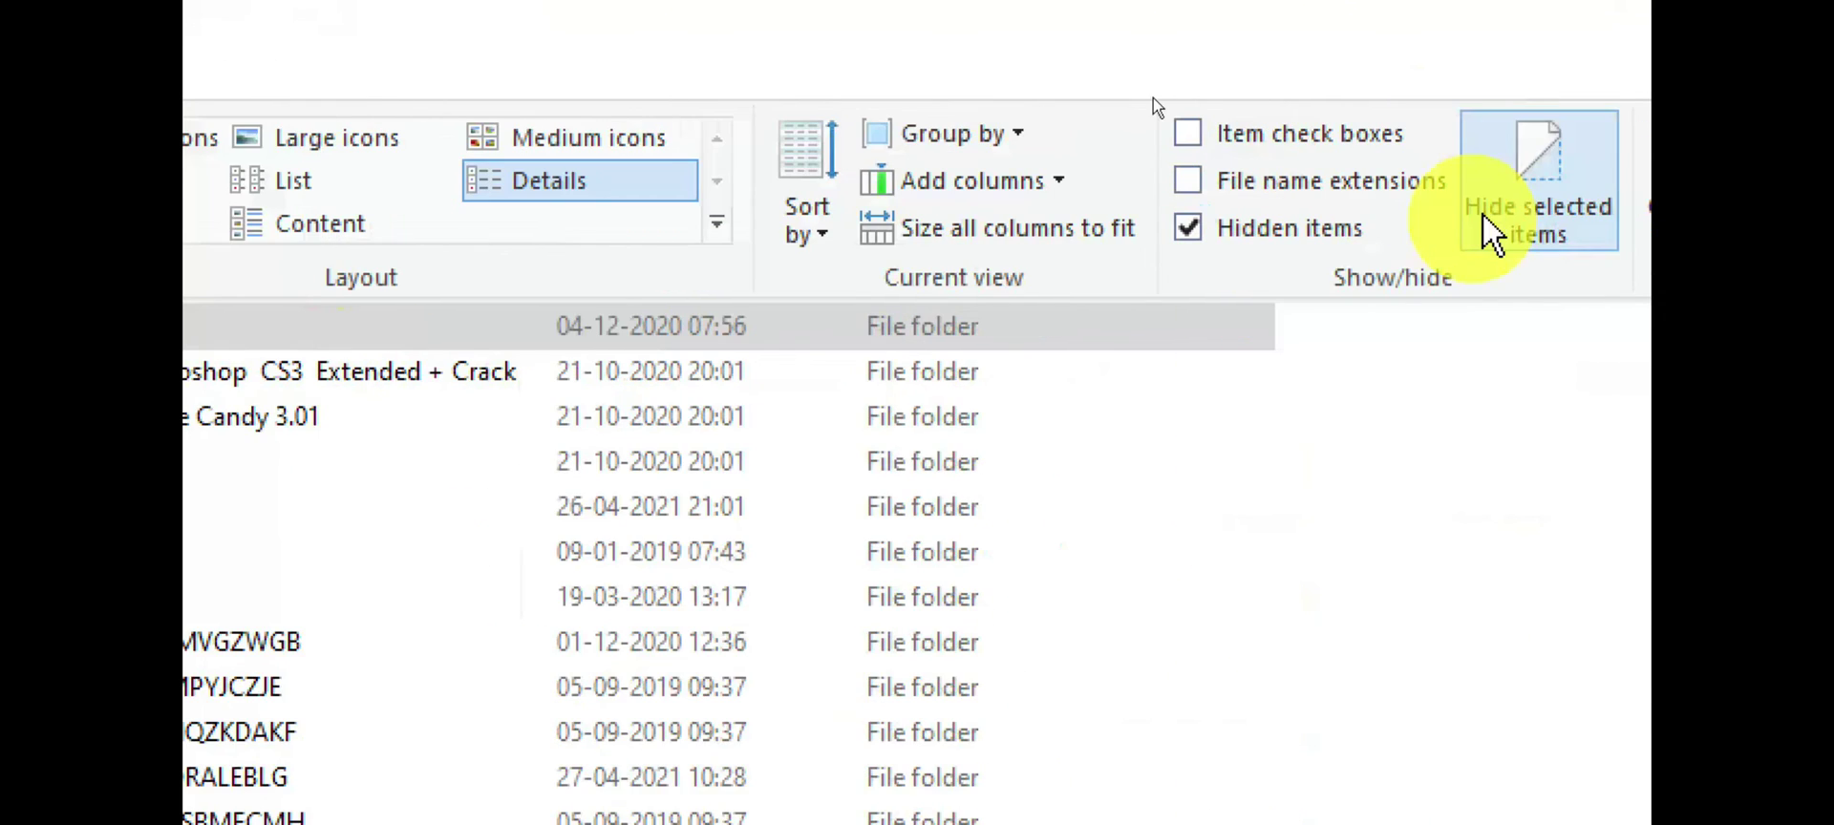
left_click(1457, 229)
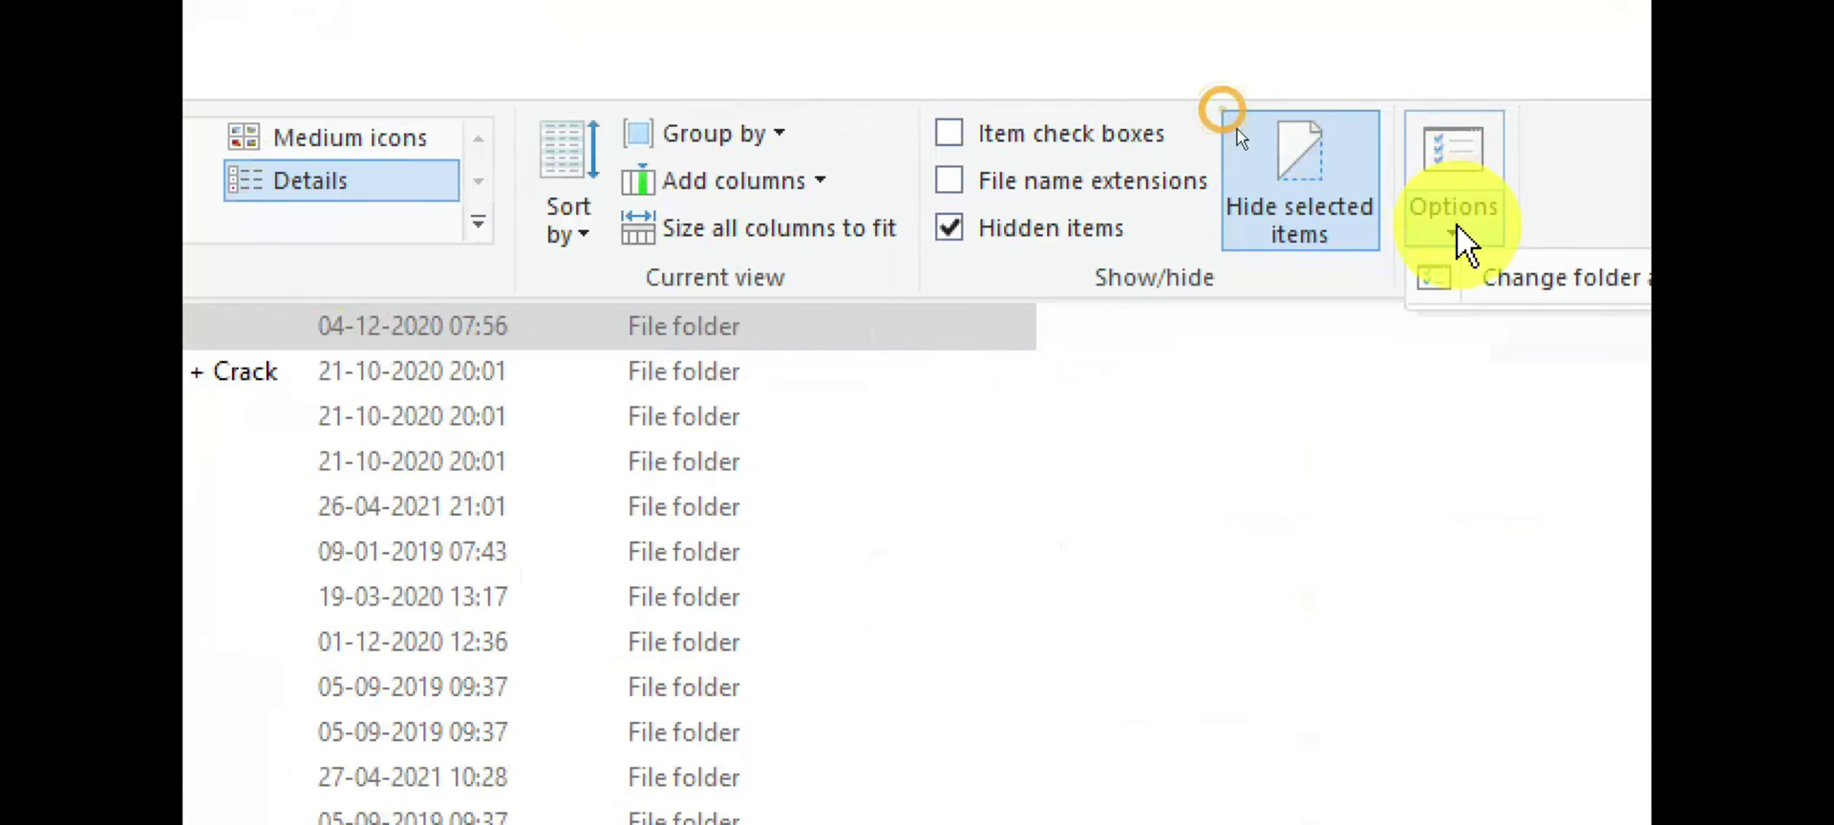
left_click(1463, 272)
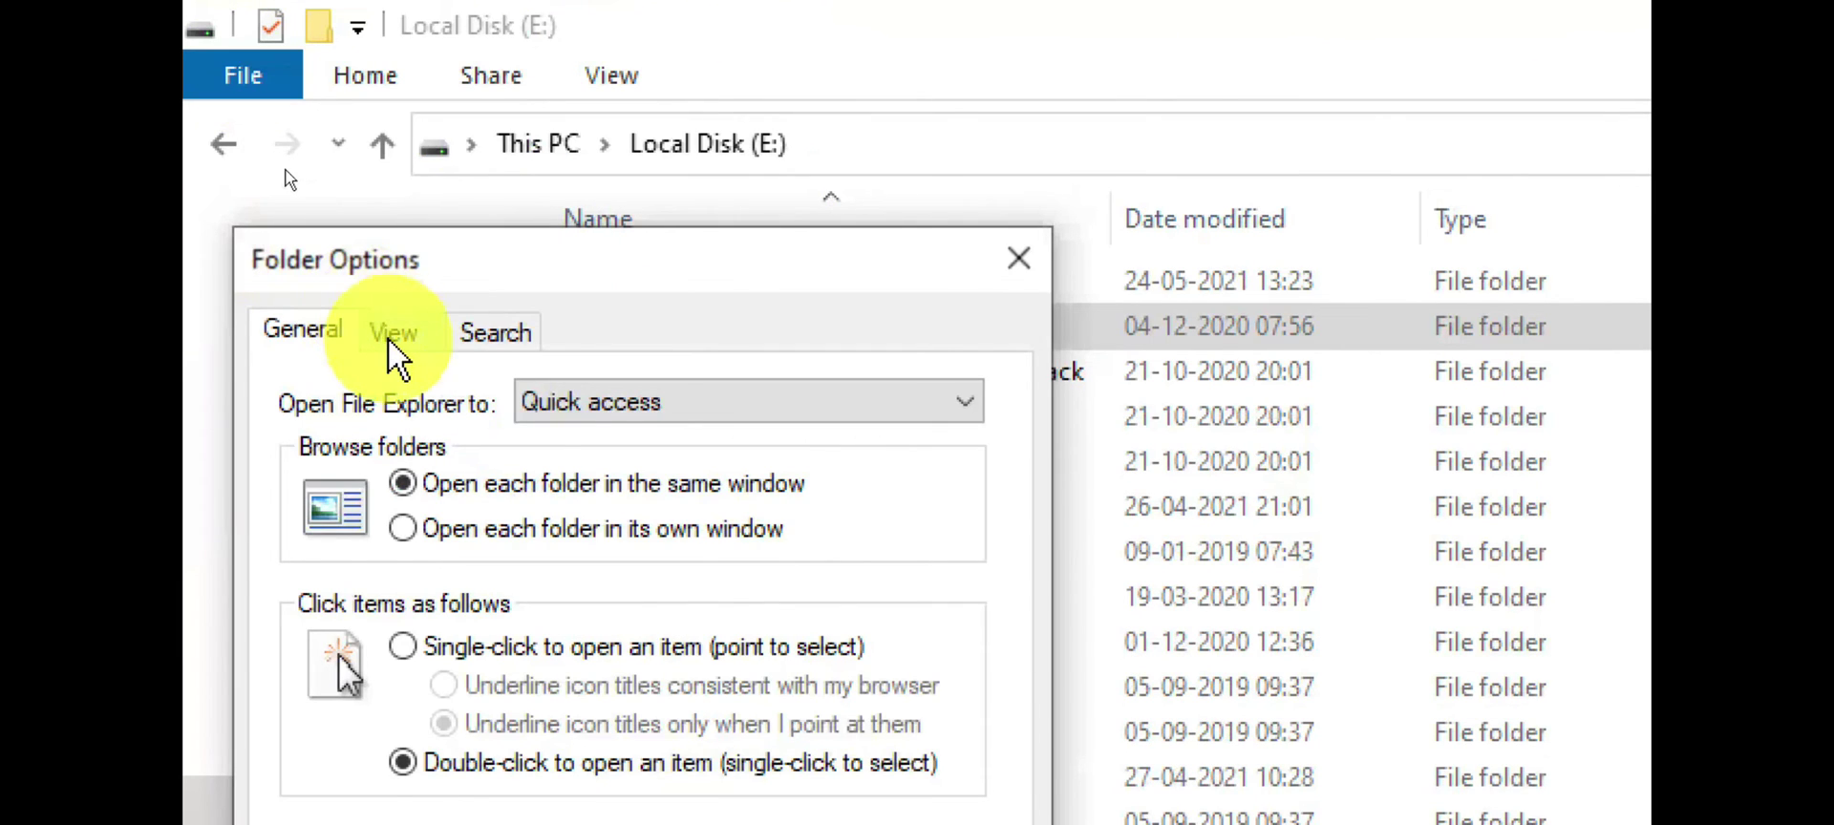
left_click(374, 330)
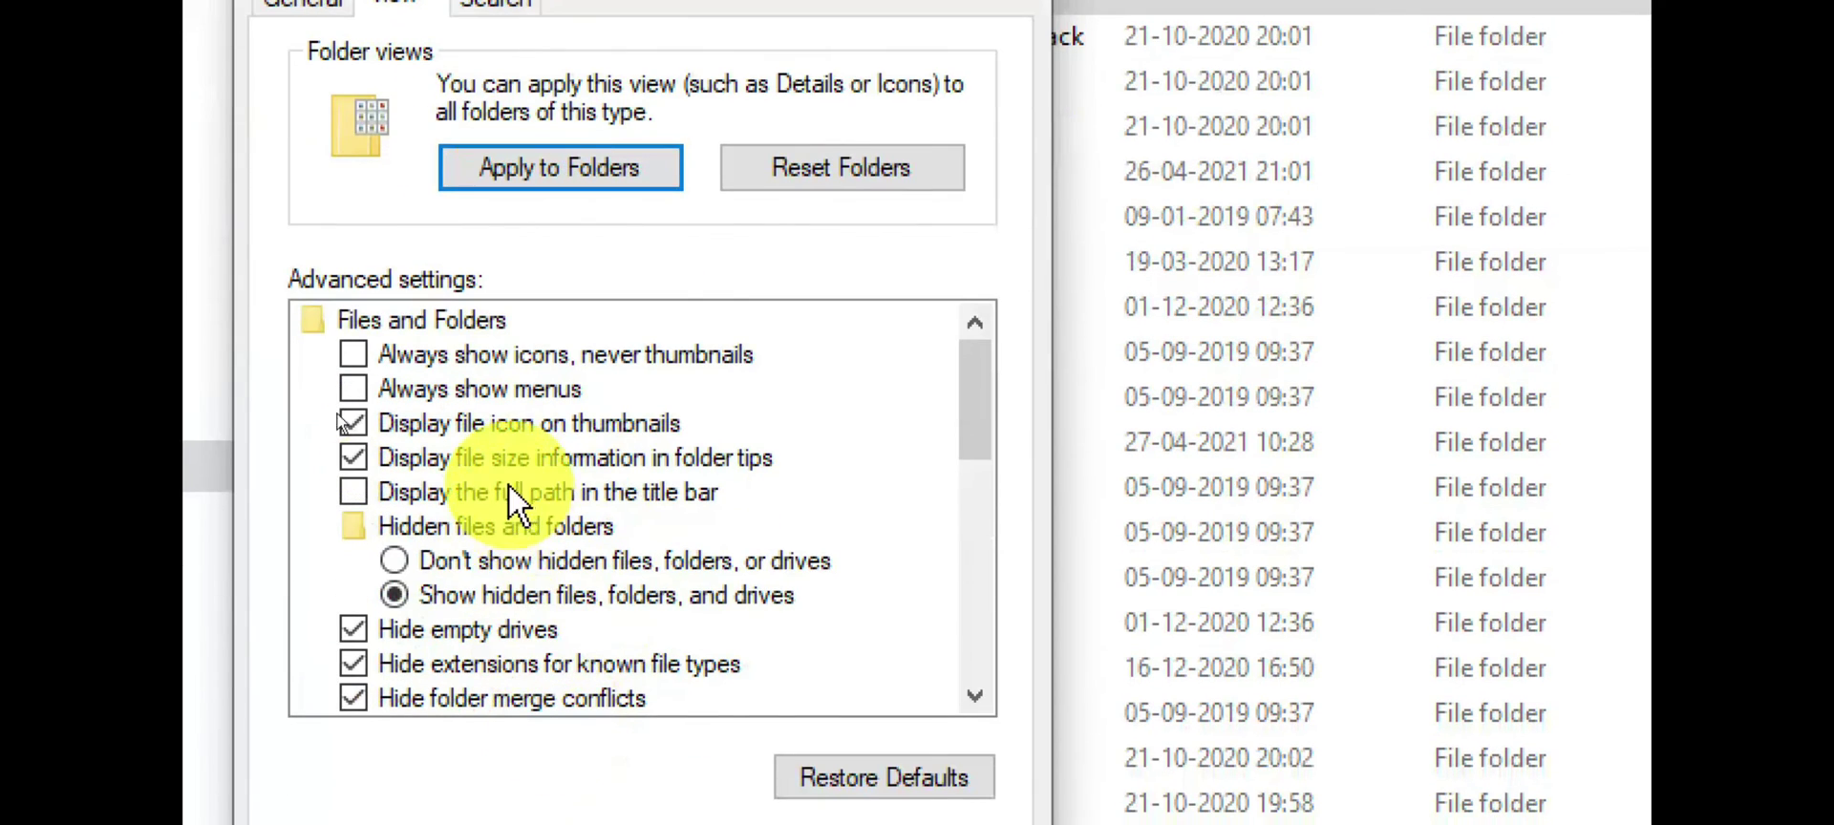
left_click(503, 563)
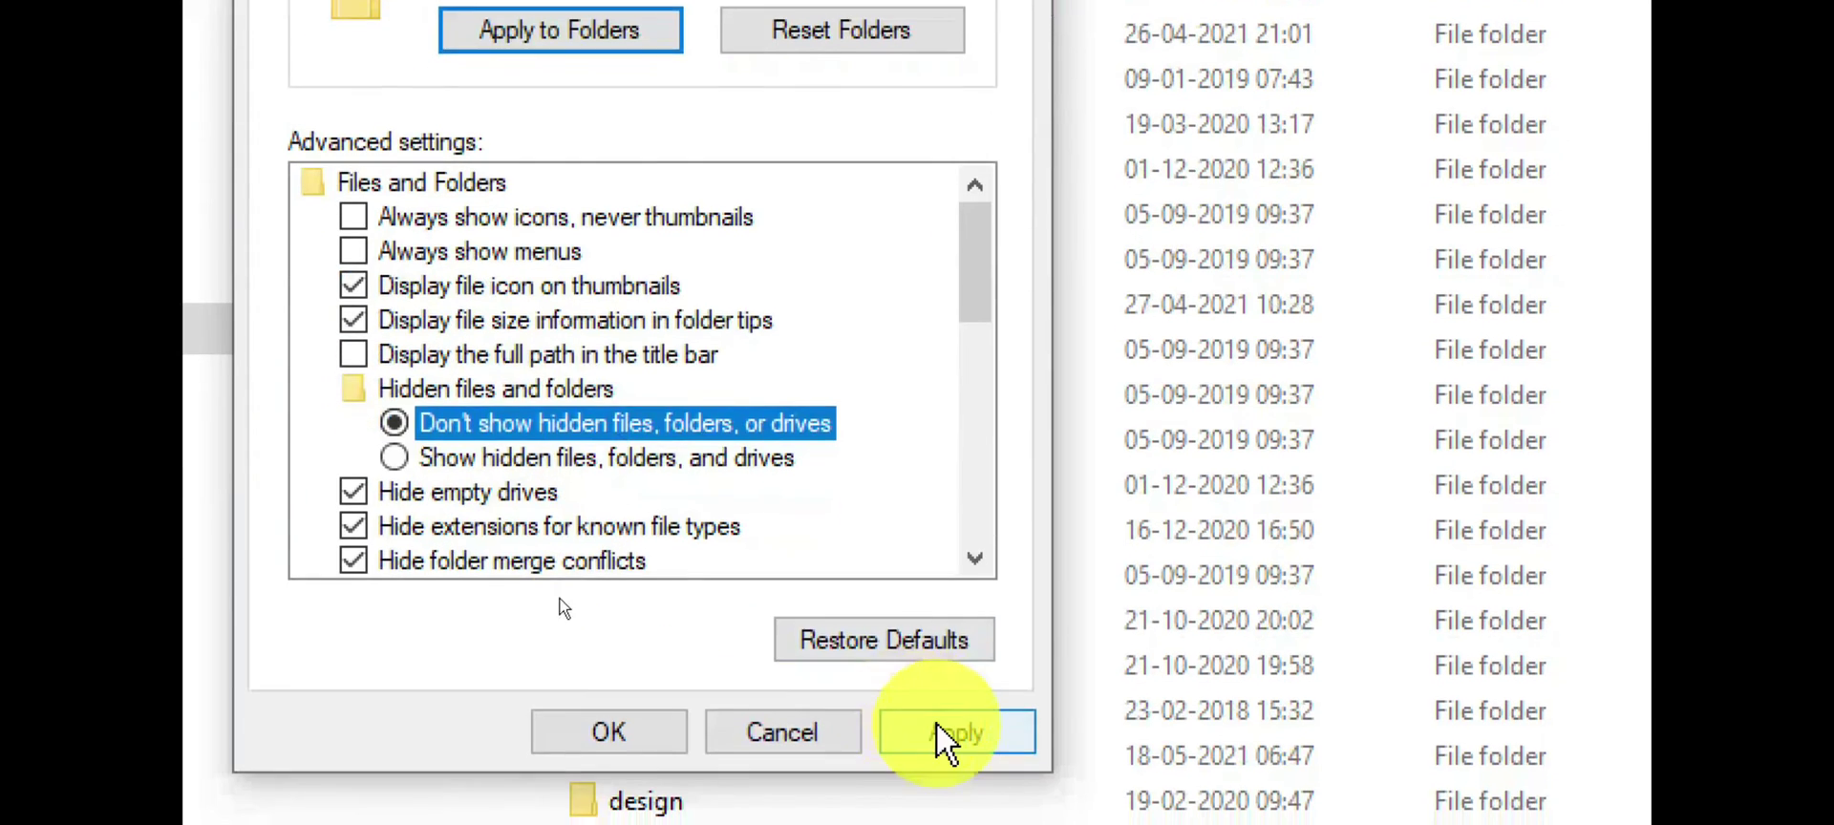
left_click(936, 736)
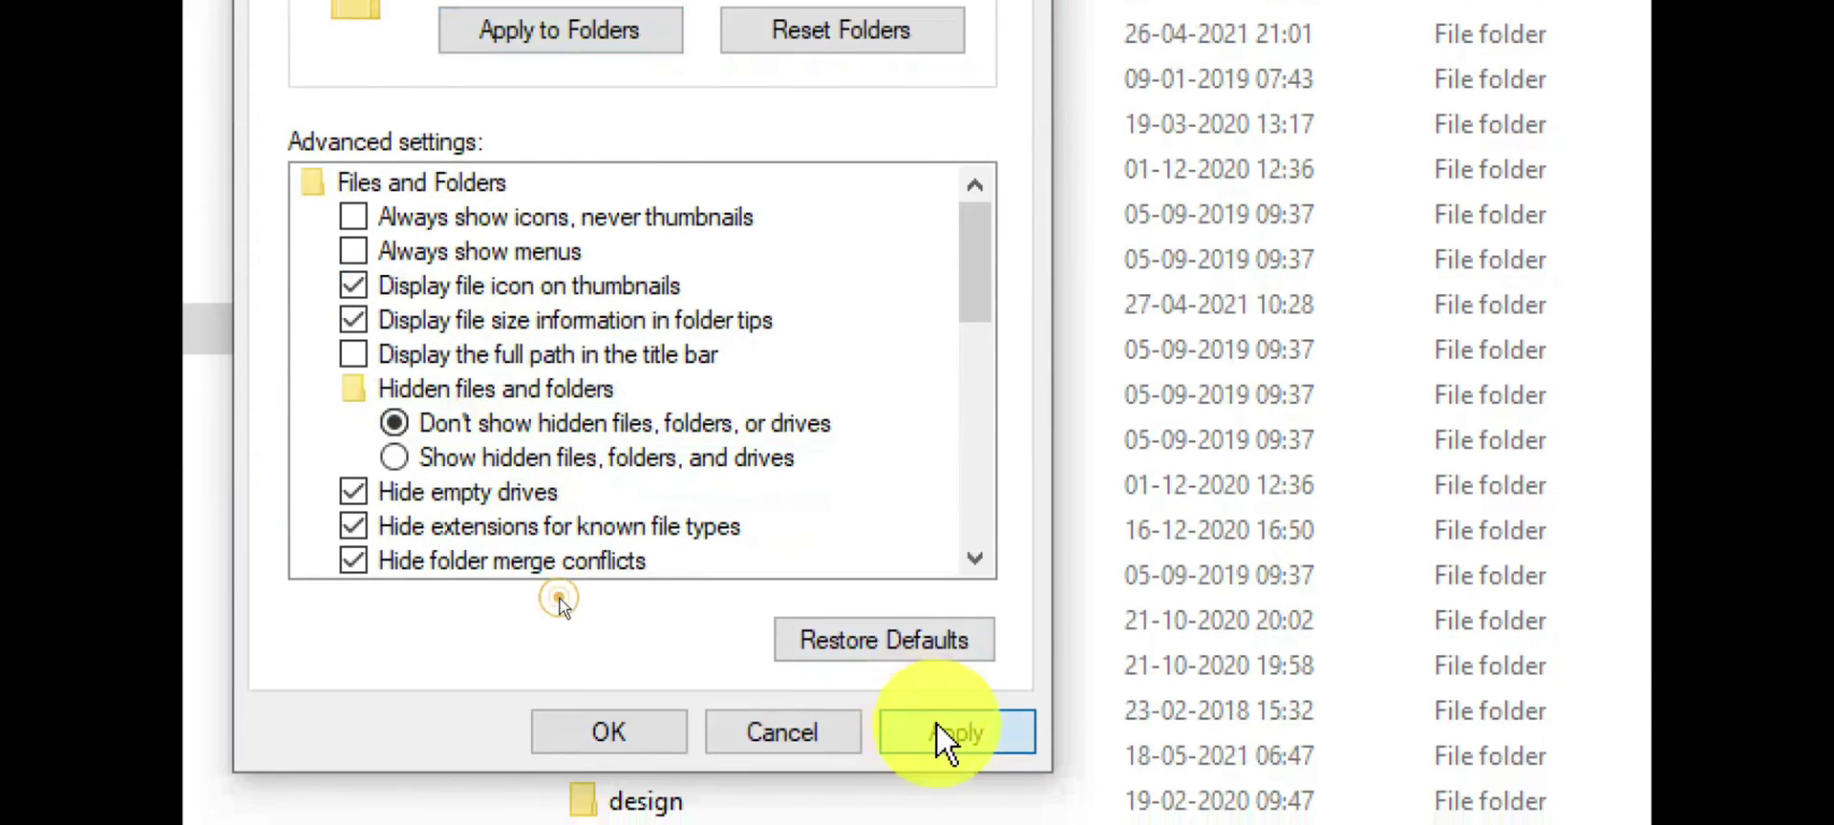
left_click(604, 715)
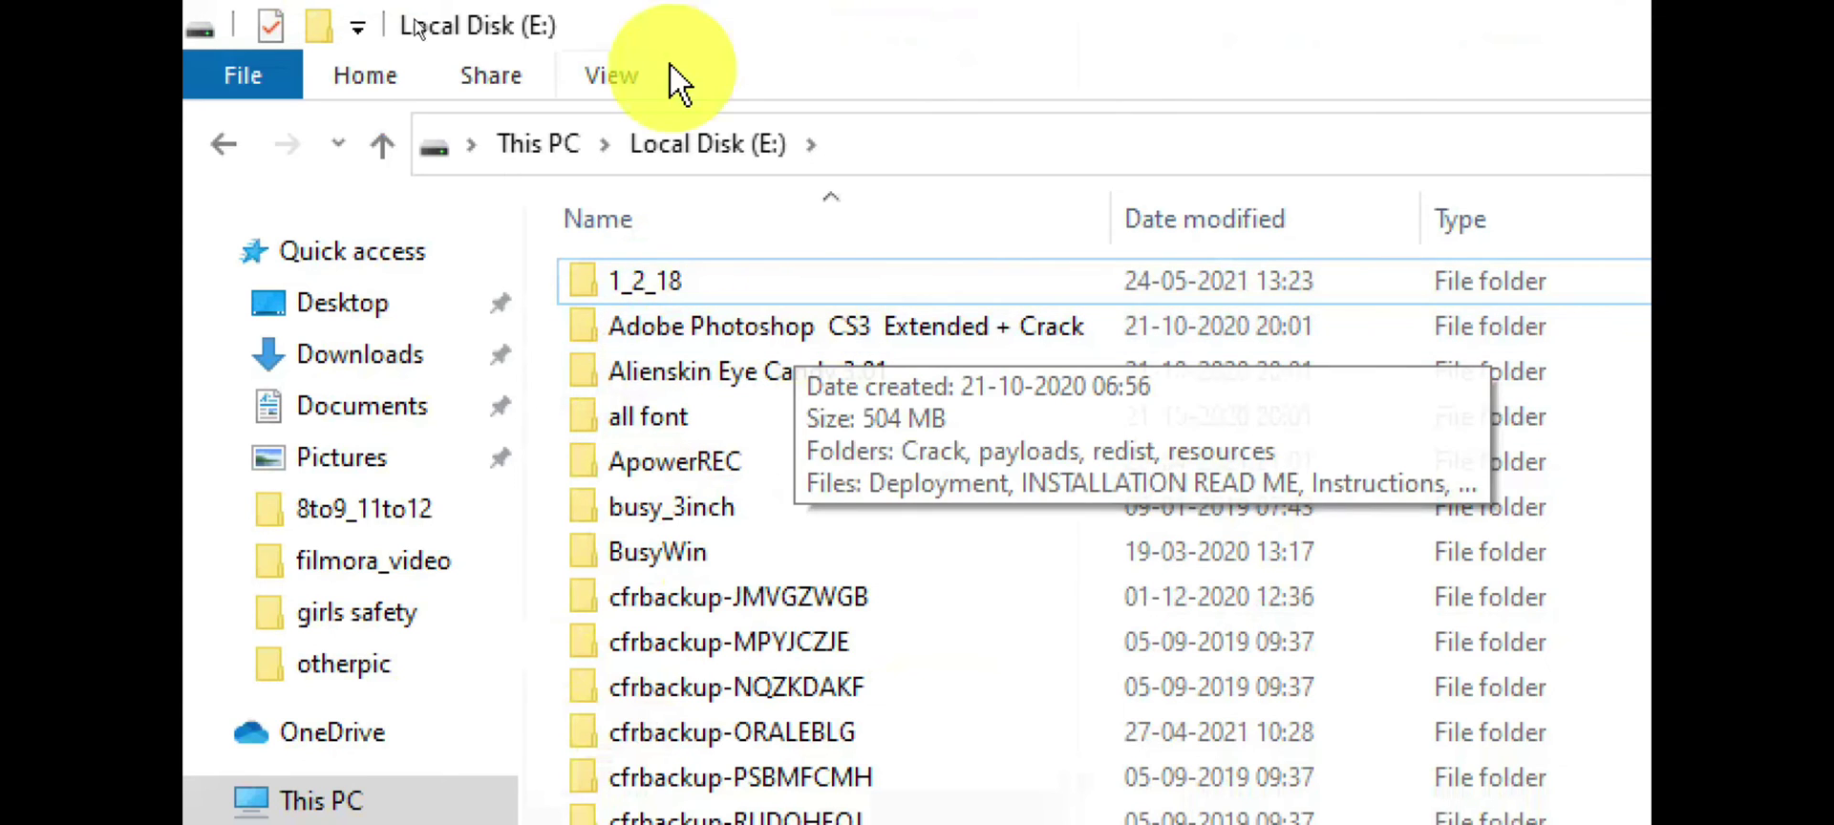
Set the folder options back to "Show hidden files, folders, and drives".
left_click(612, 72)
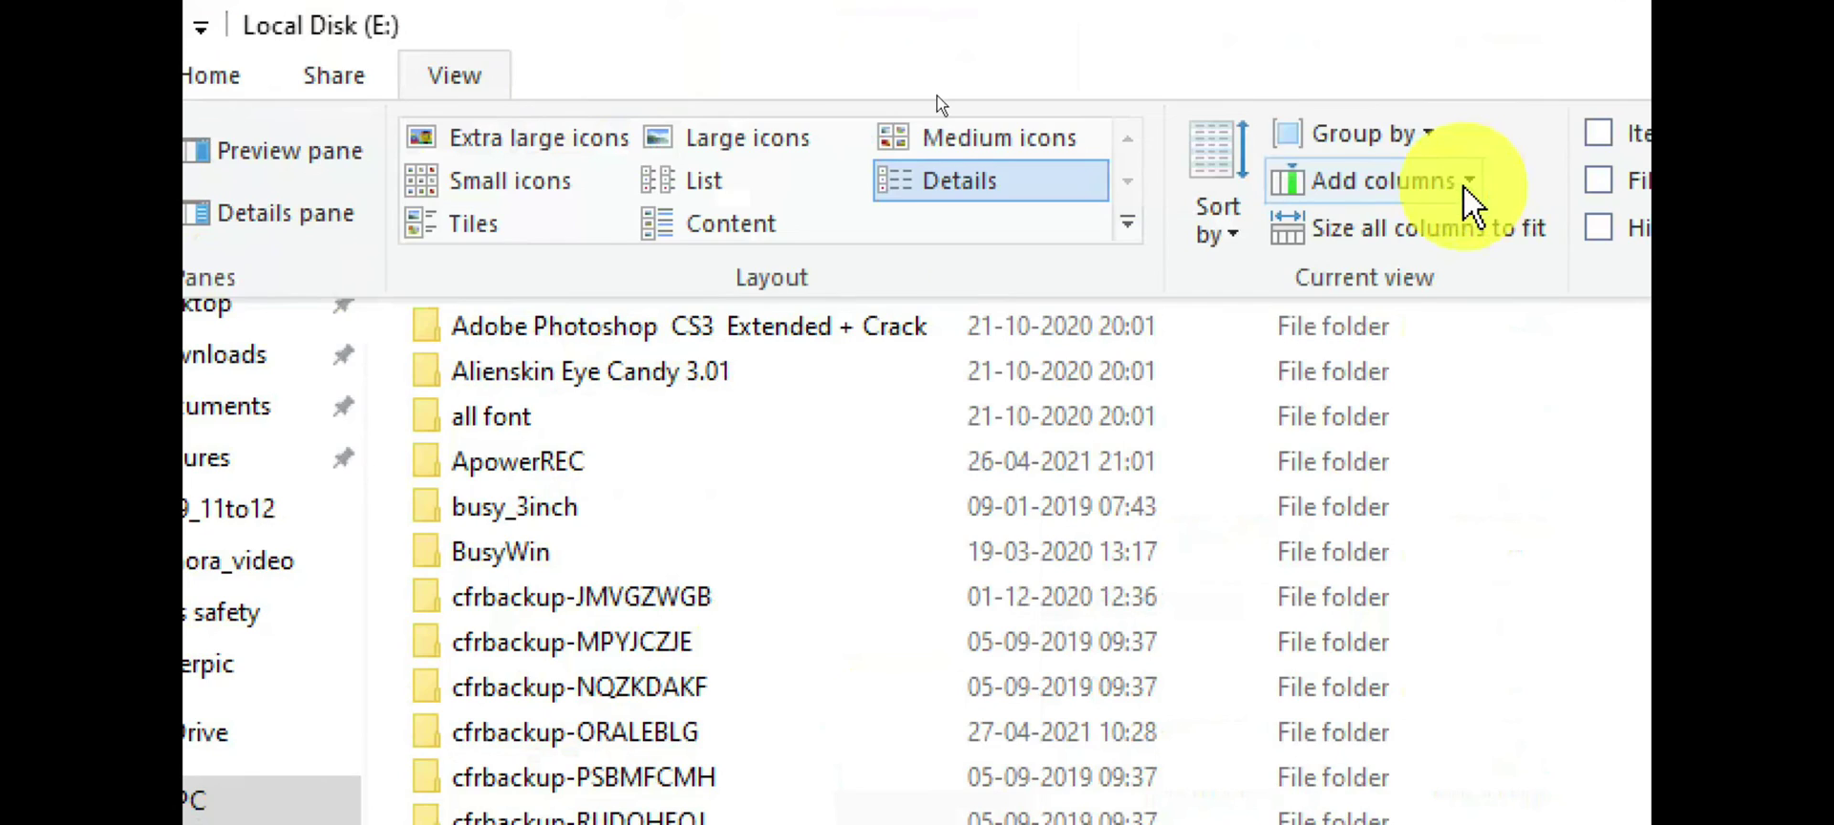
left_click(1461, 204)
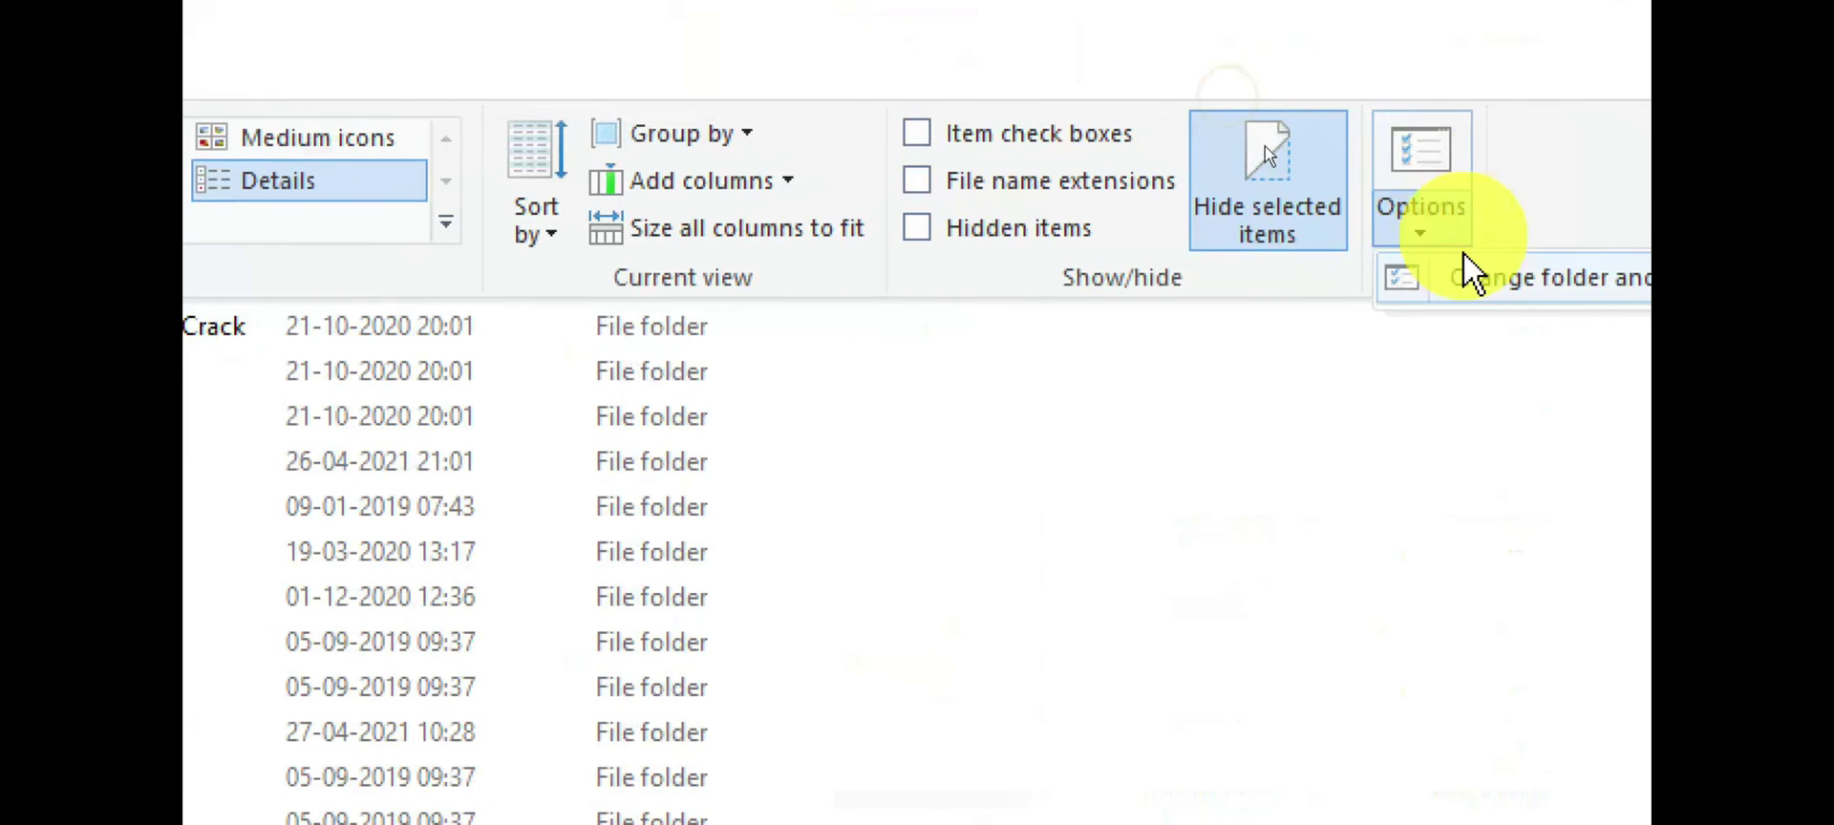
left_click(1463, 294)
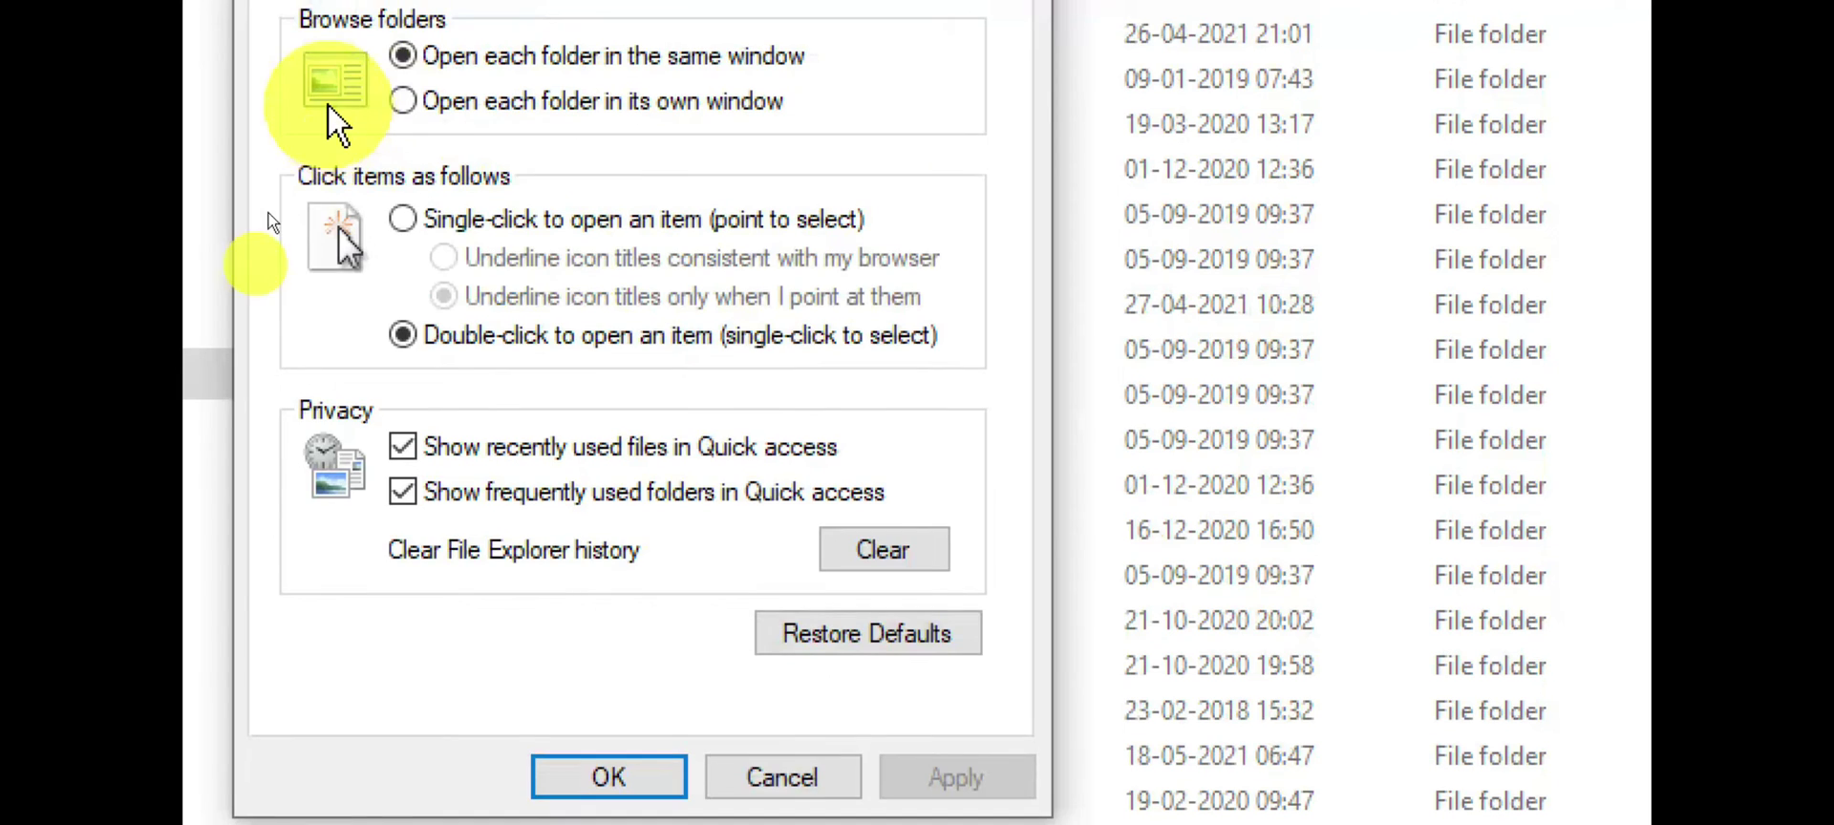
left_click(399, 184)
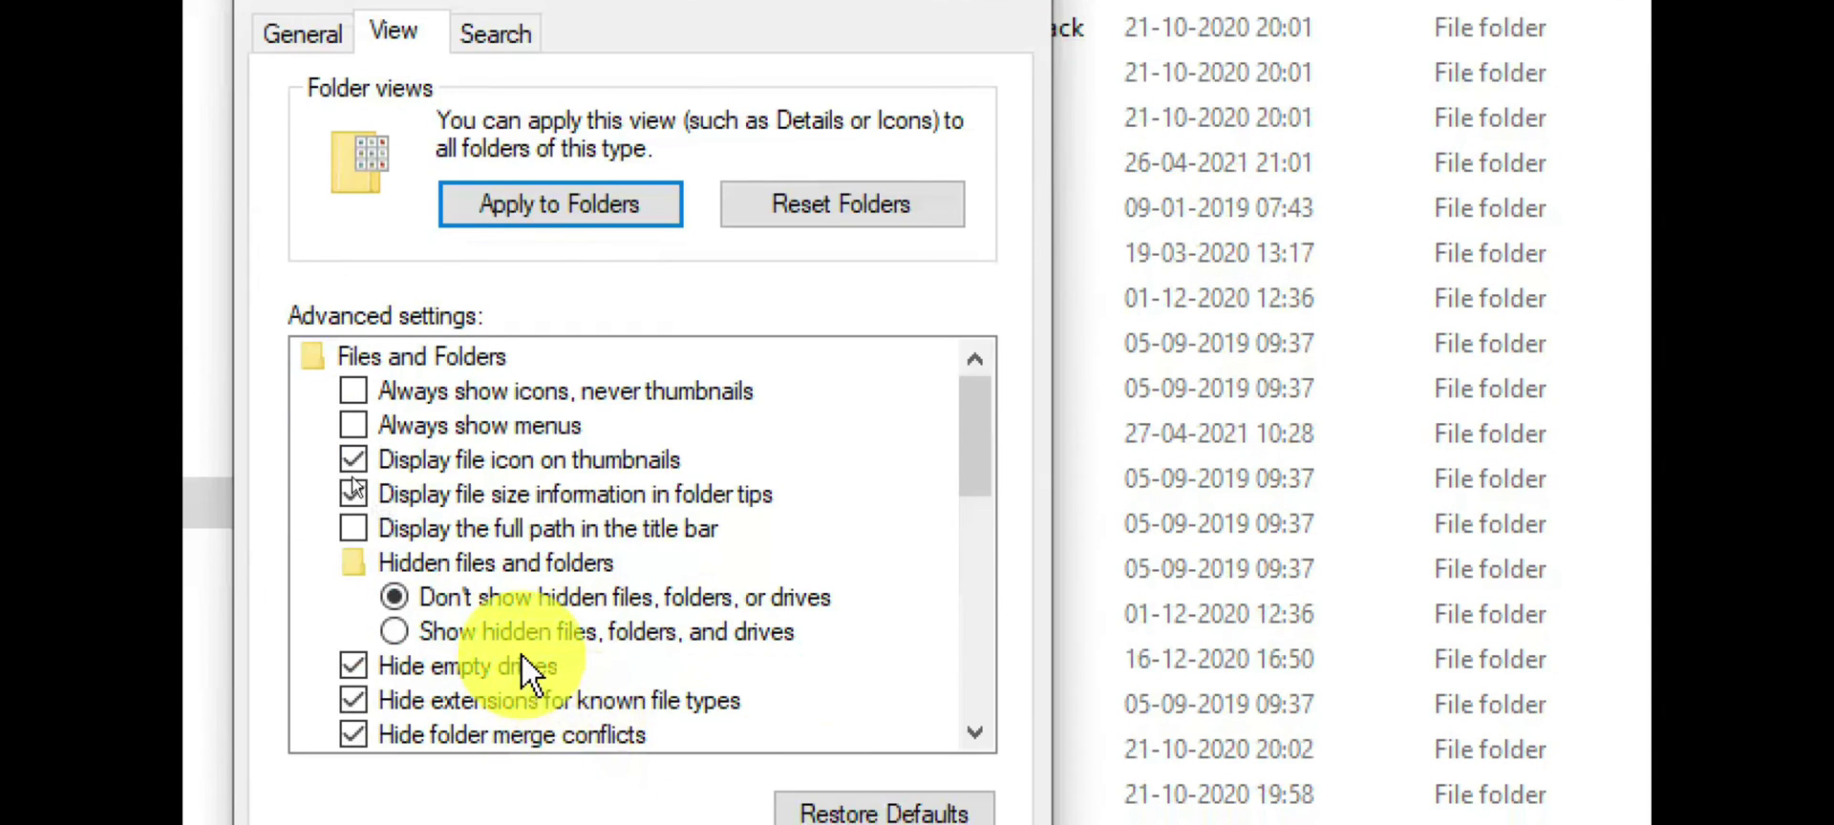
left_click(501, 634)
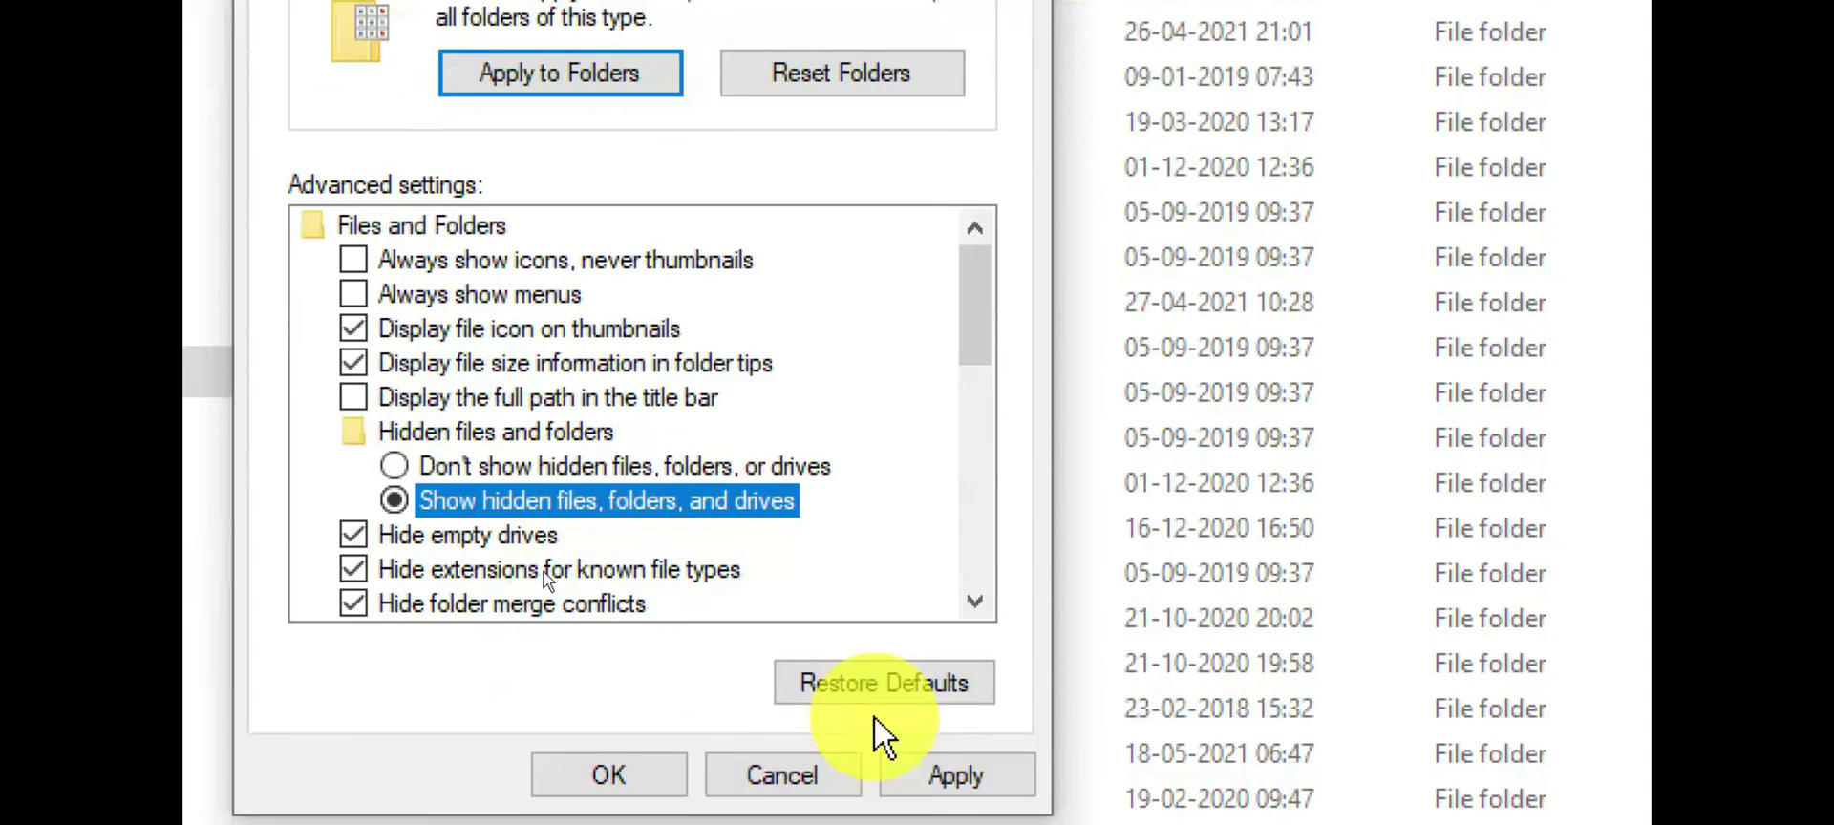
left_click(945, 774)
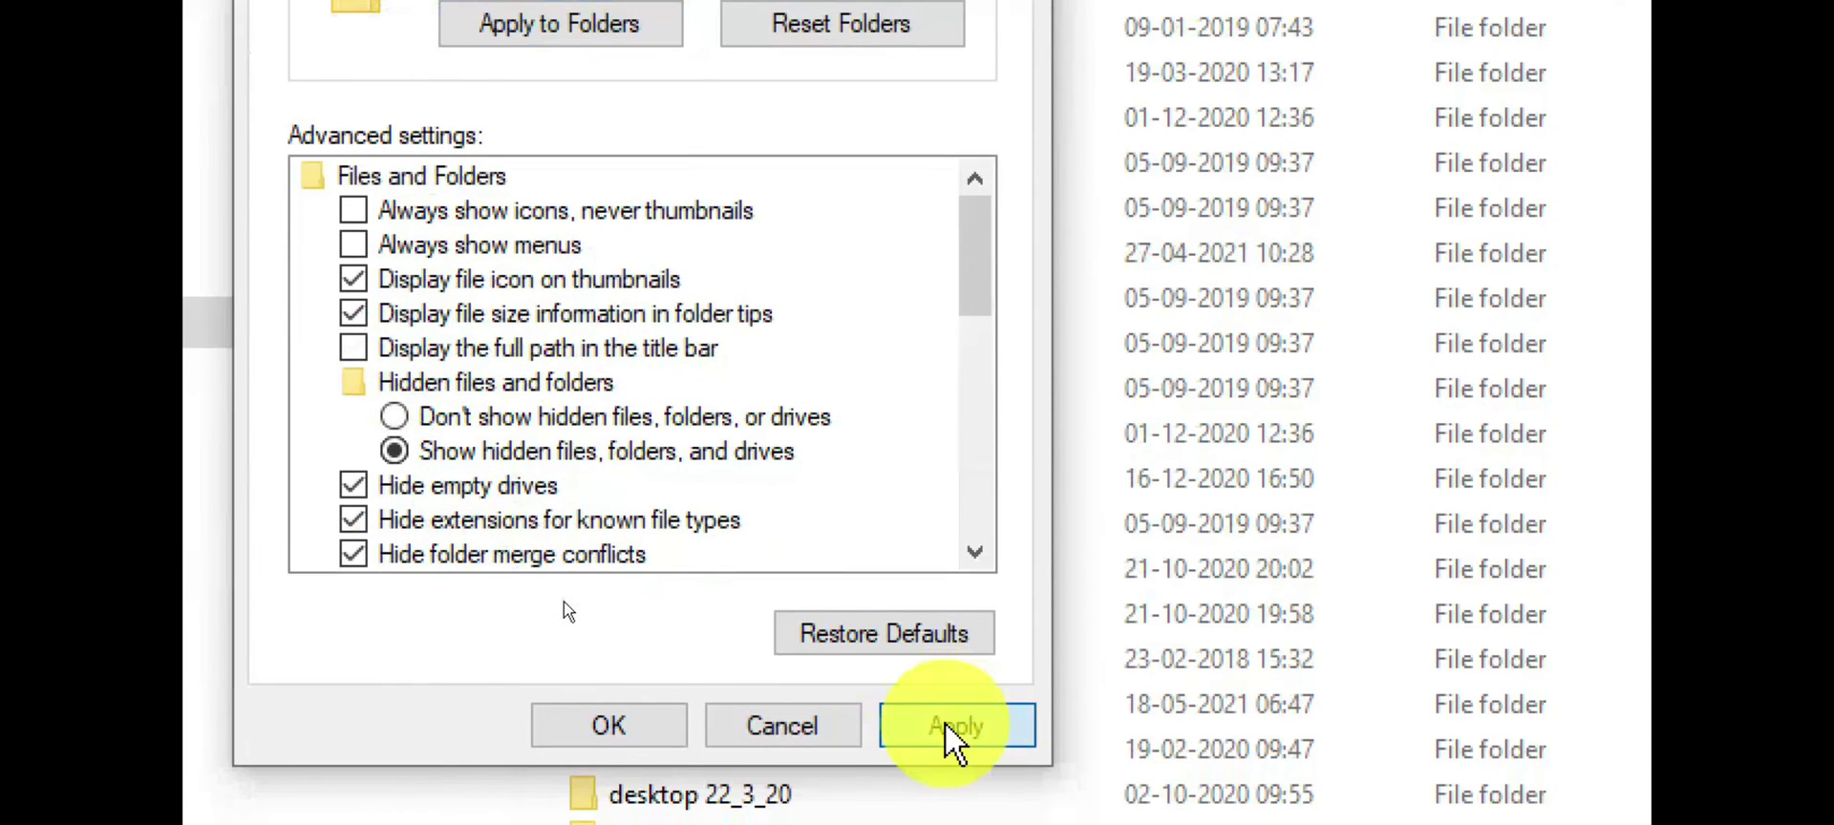
left_click(564, 714)
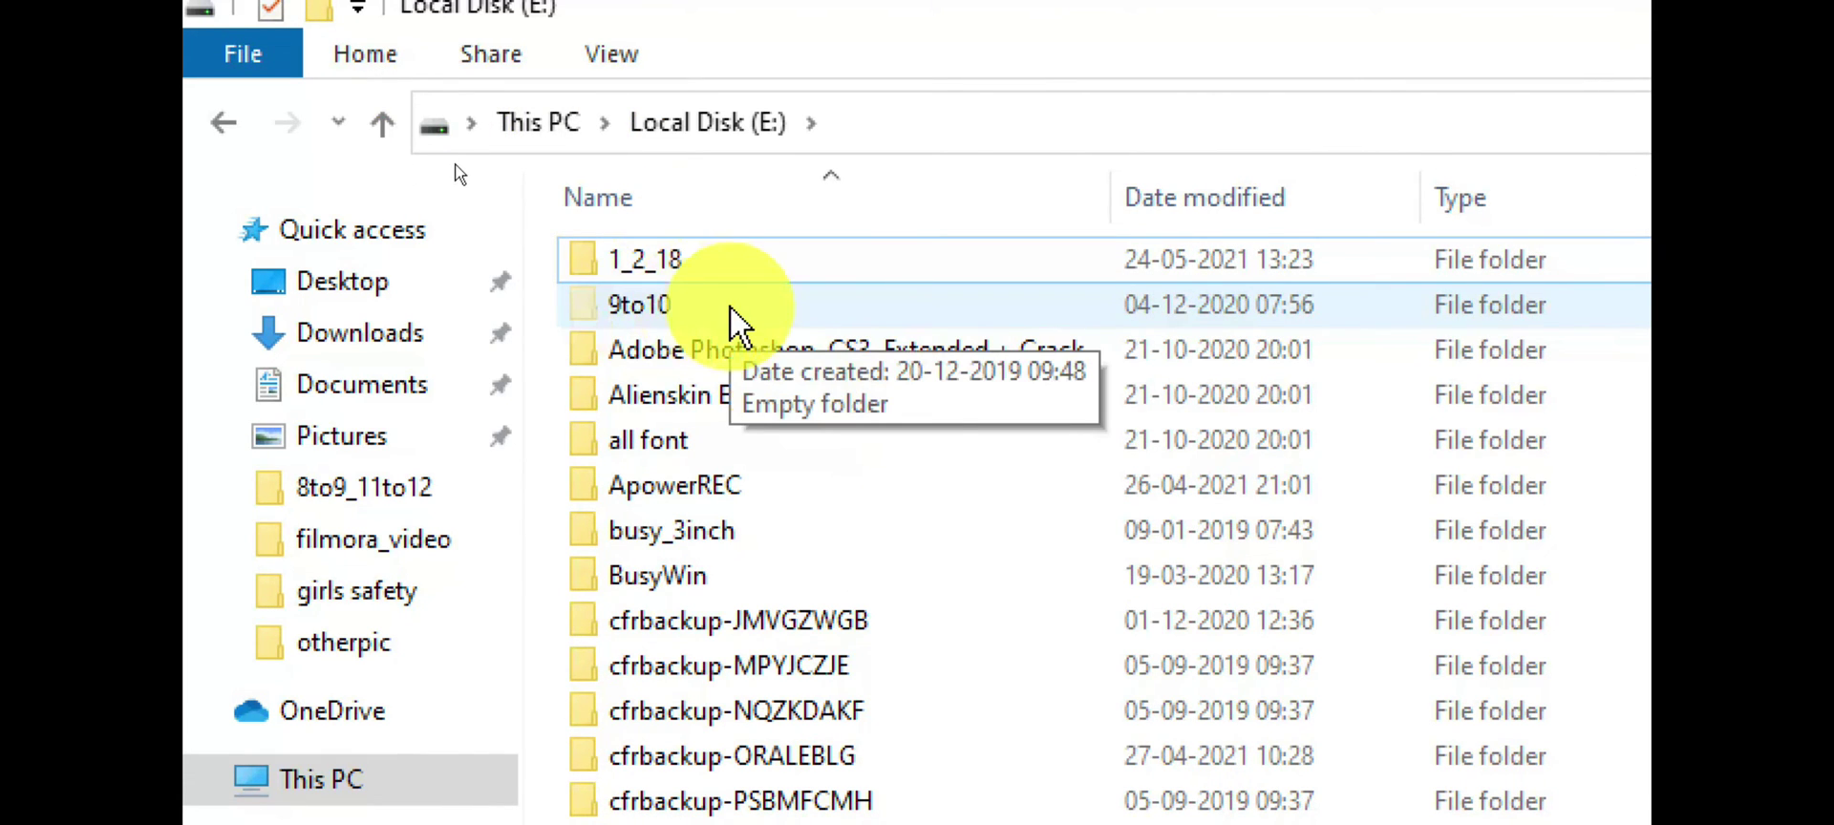
Remove the Hidden attribute from the 9to10 folder on Local Disk (E:), including its subfolders and files.
right_click(705, 306)
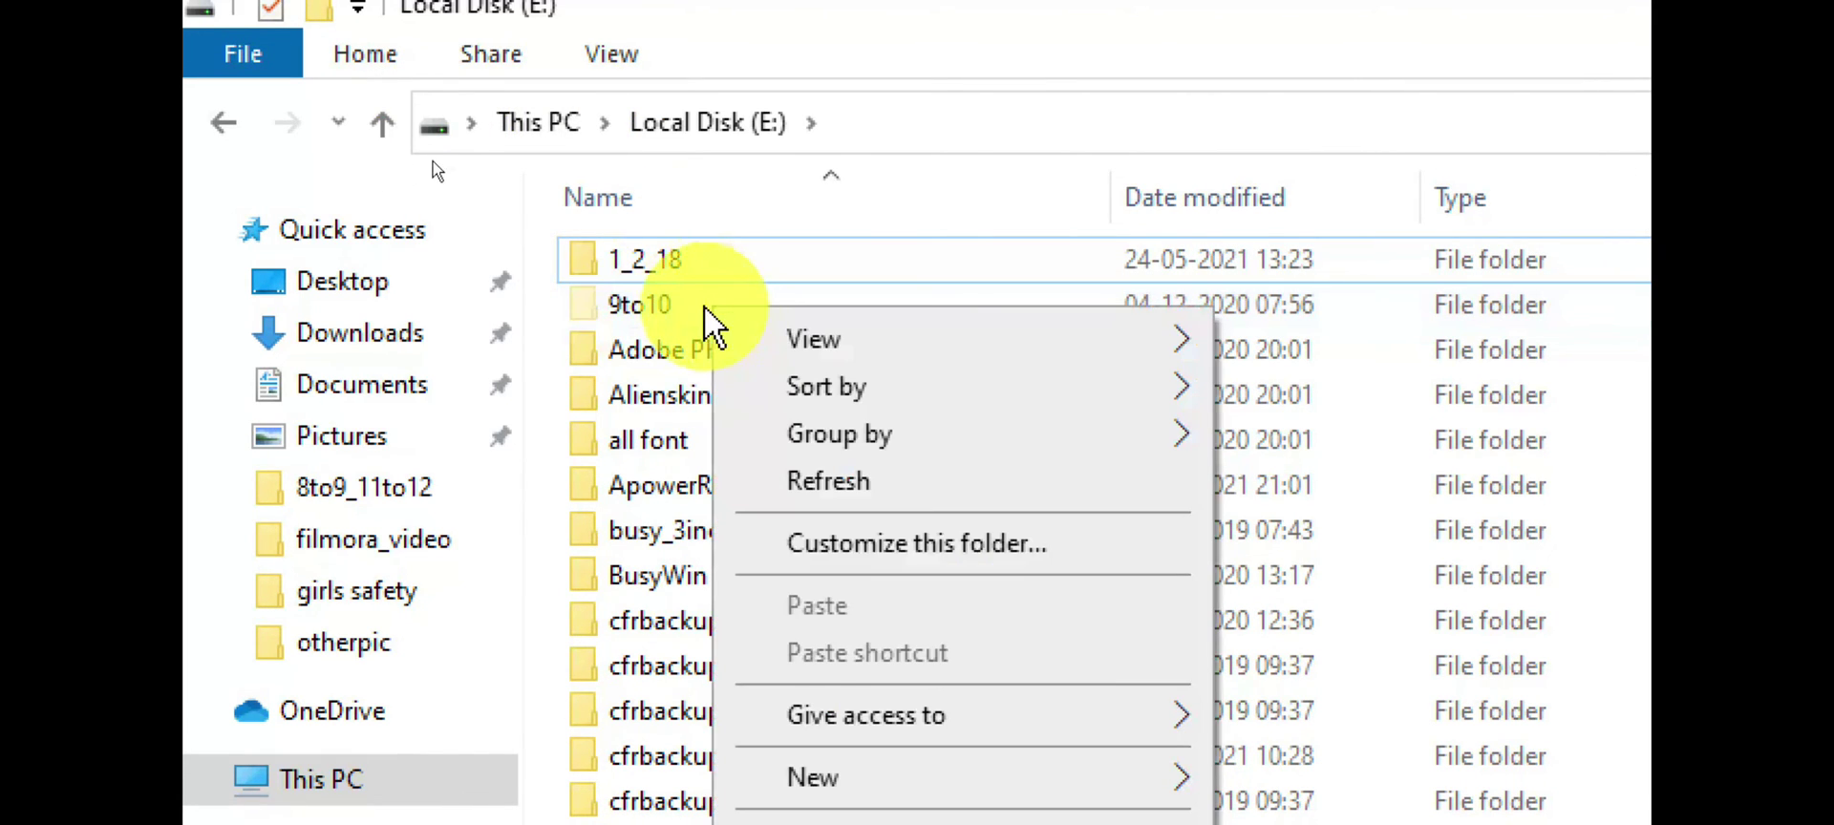
left_click(705, 306)
right_click(705, 306)
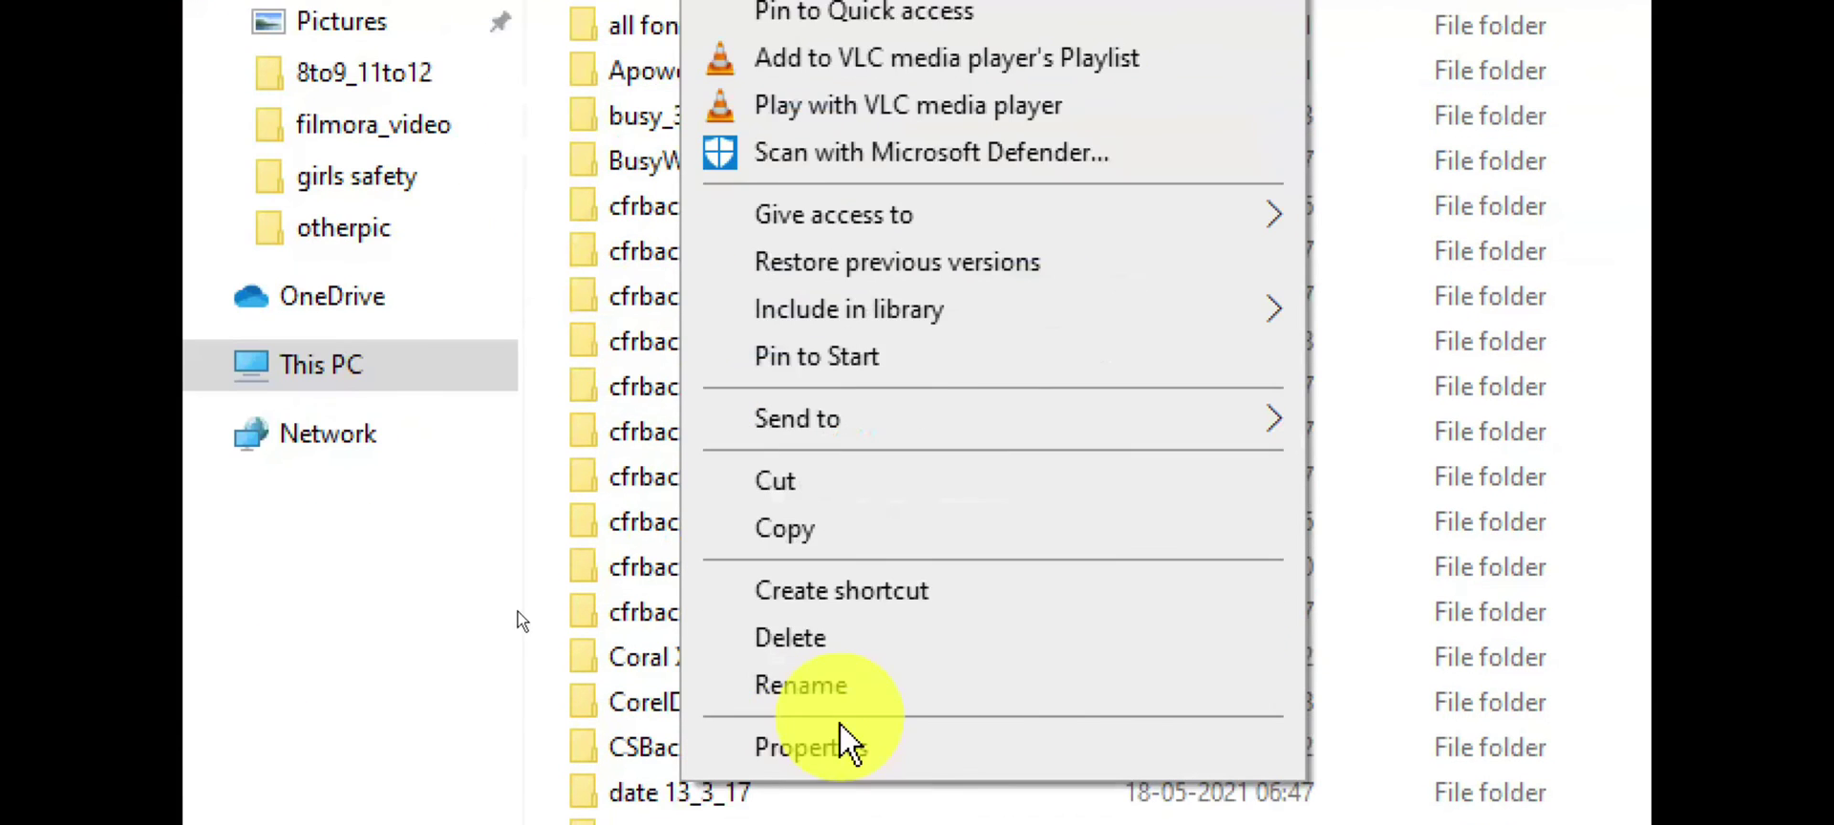
left_click(845, 747)
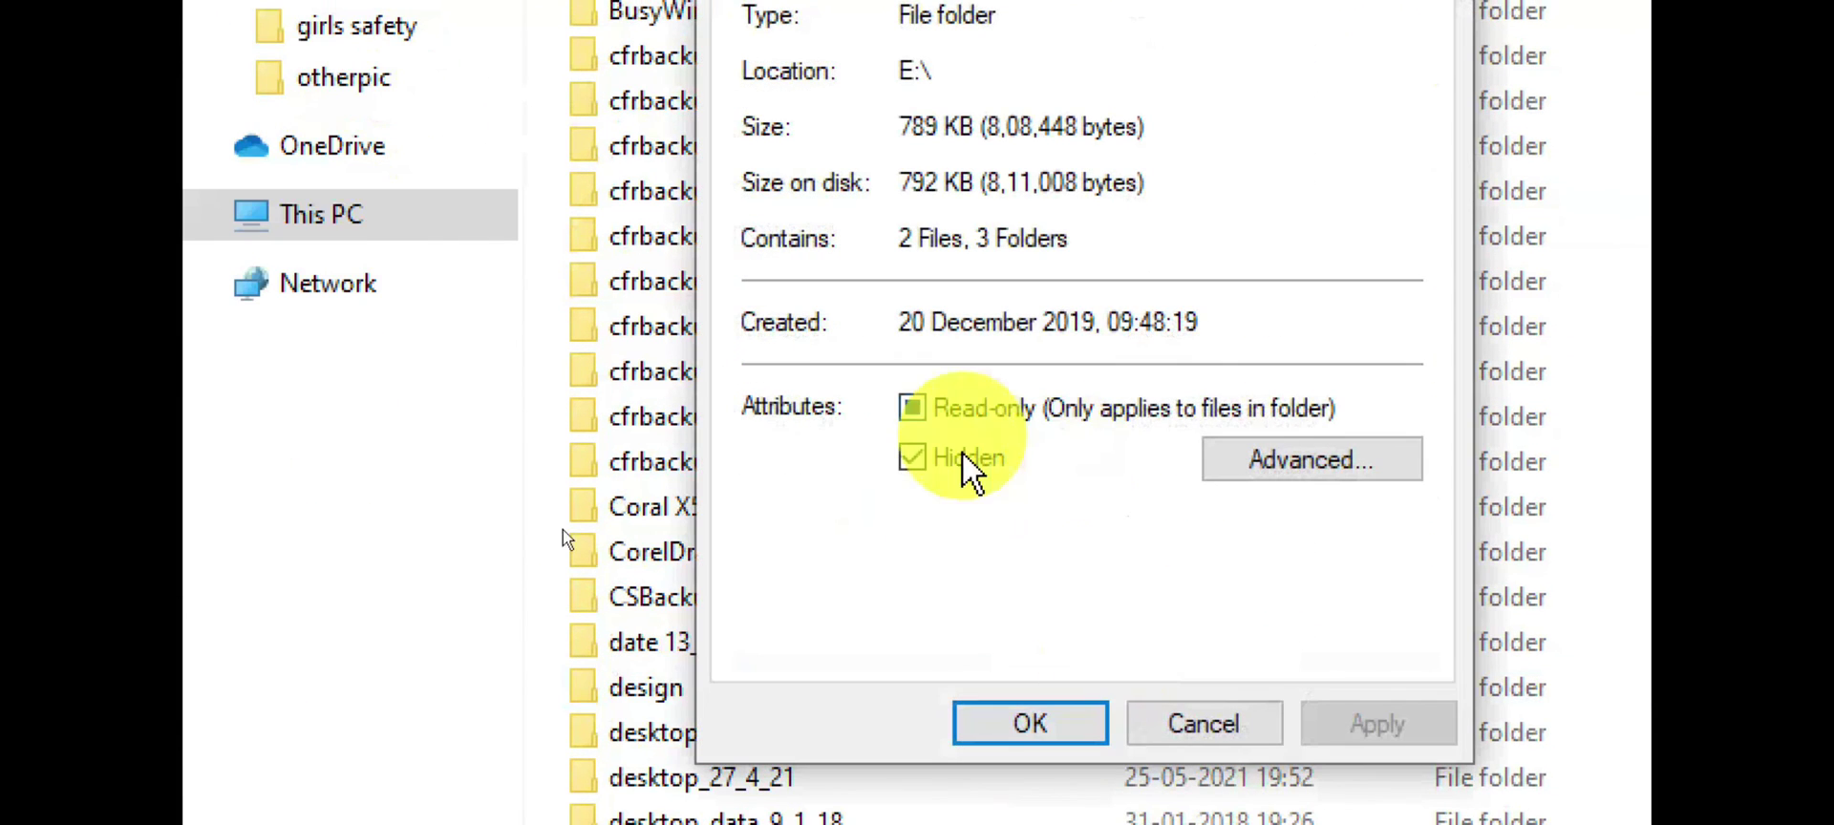
left_click(919, 467)
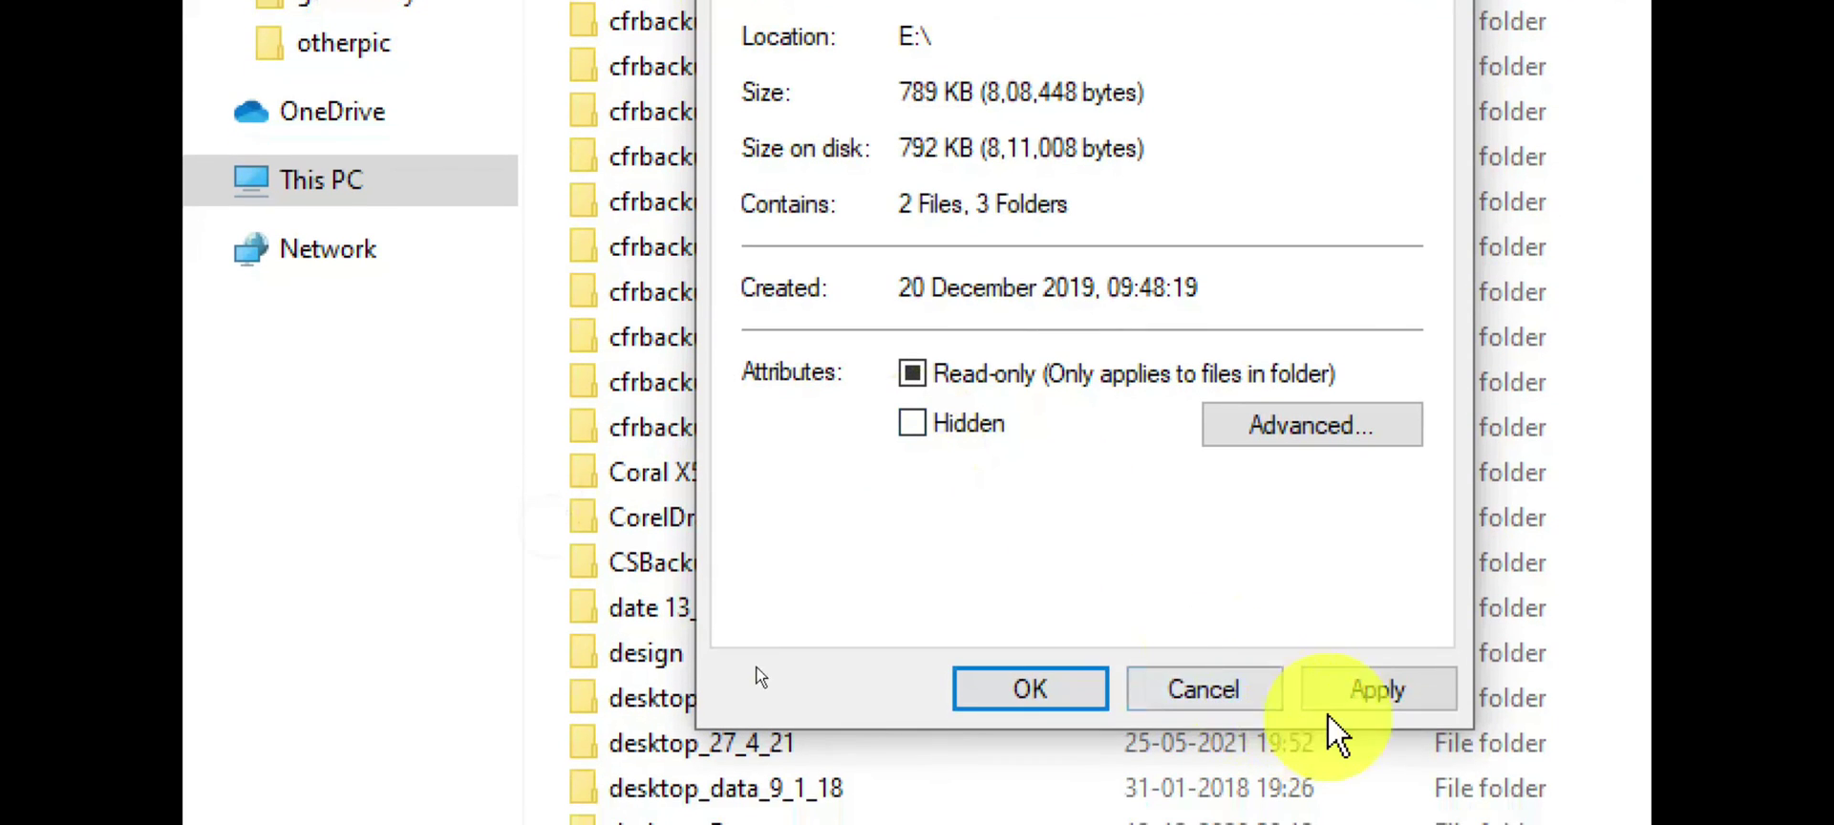
left_click(1337, 726)
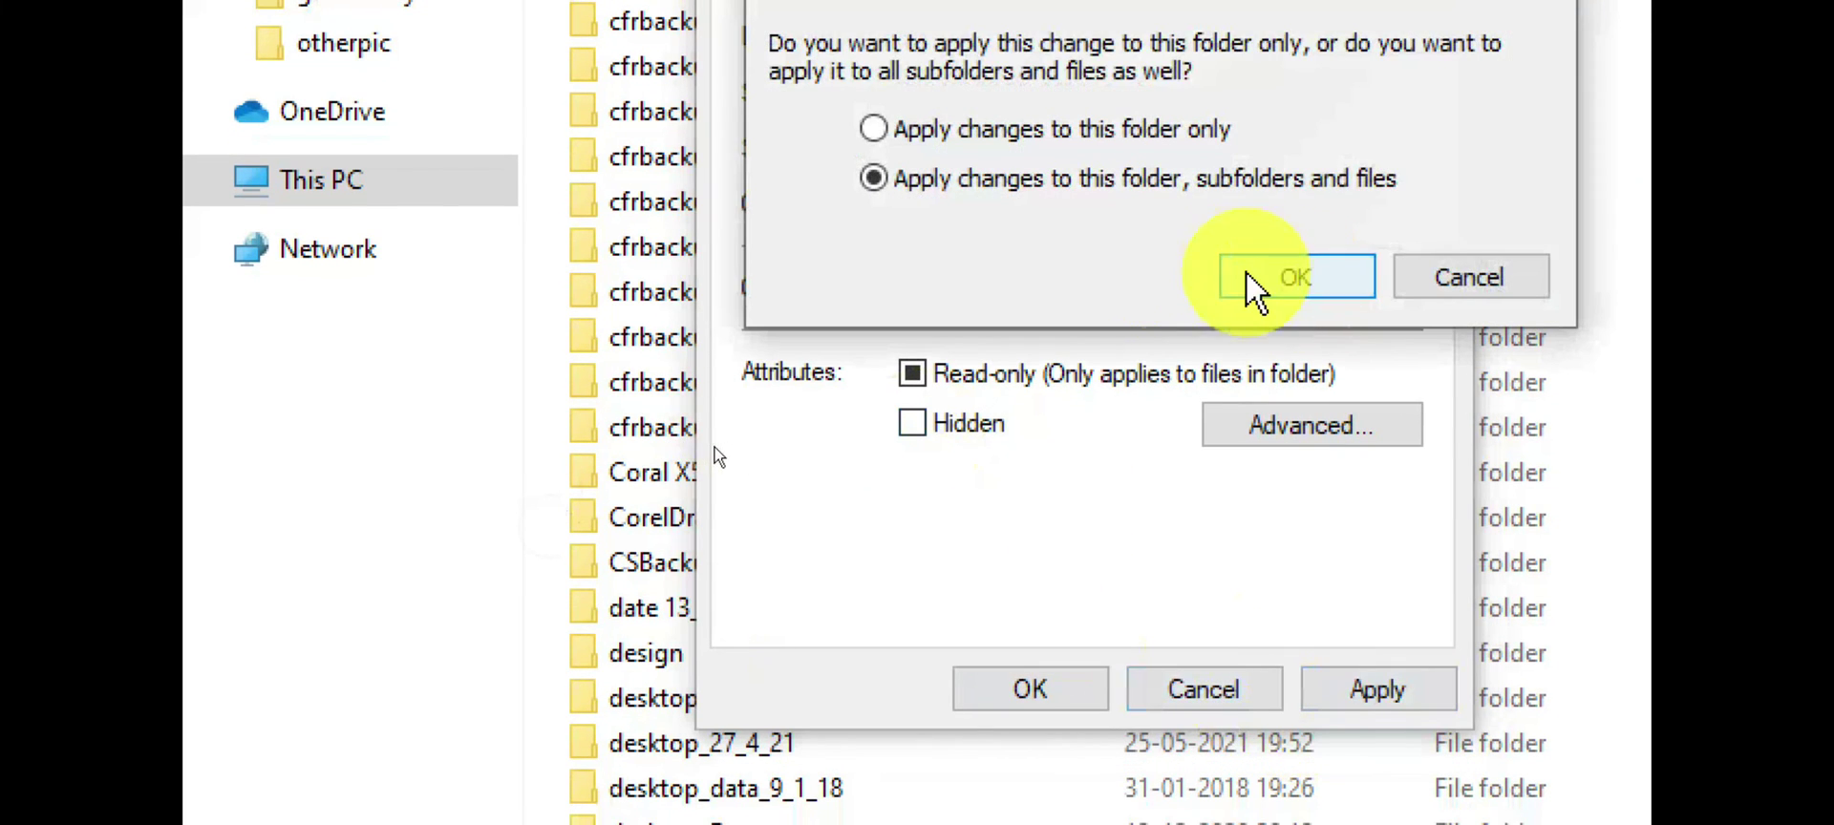
left_click(1252, 292)
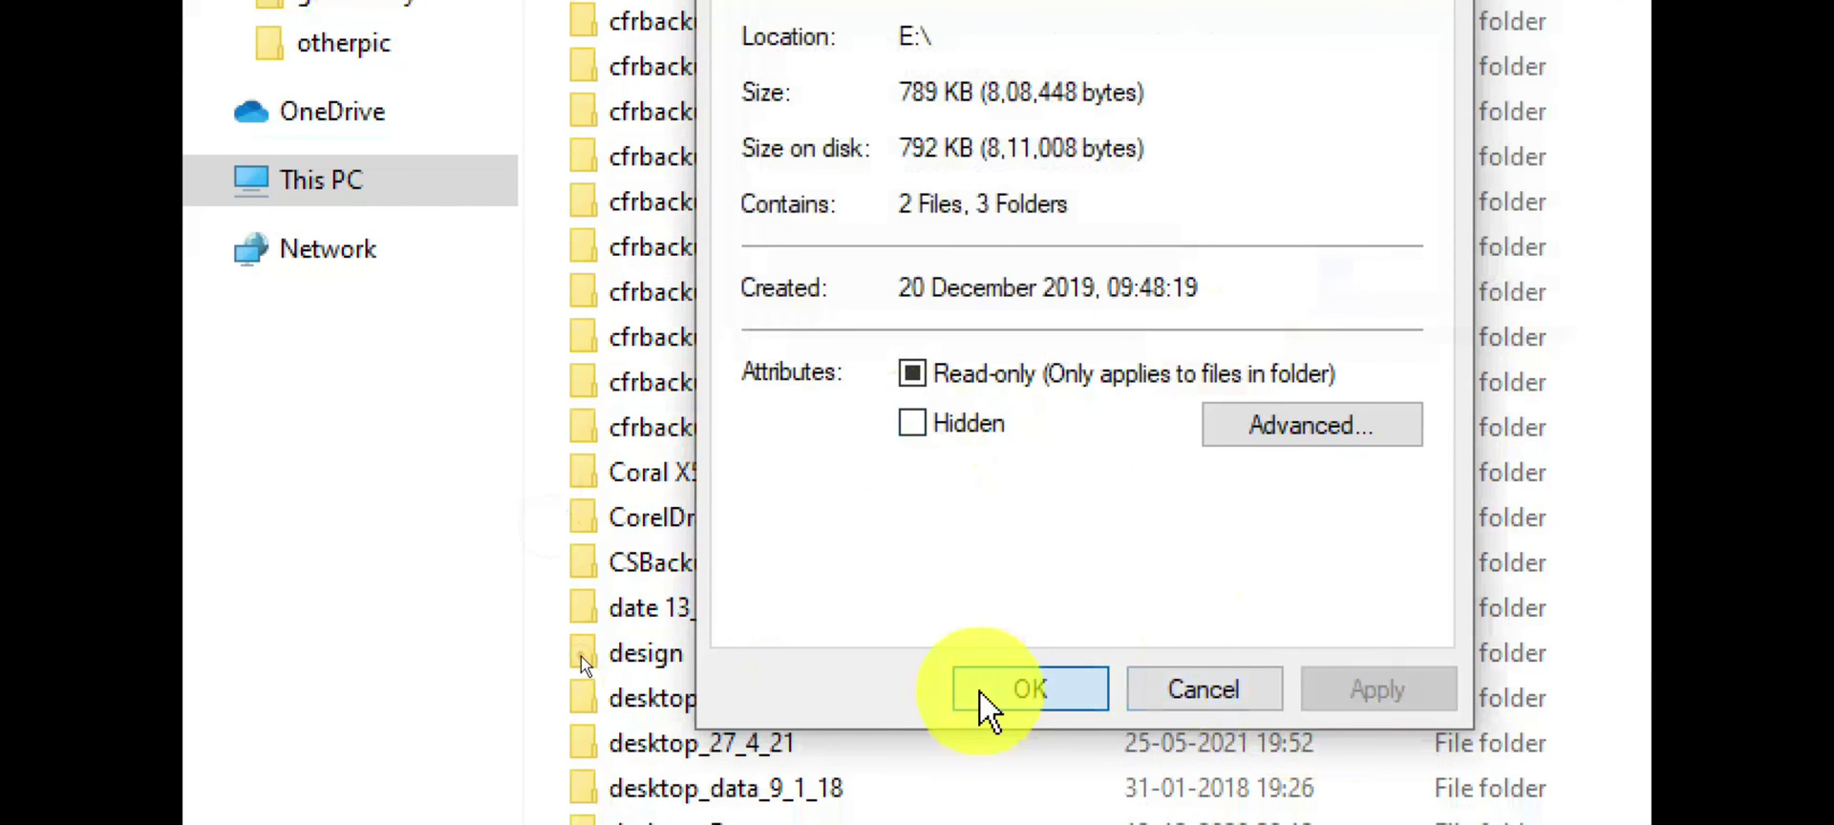
left_click(983, 694)
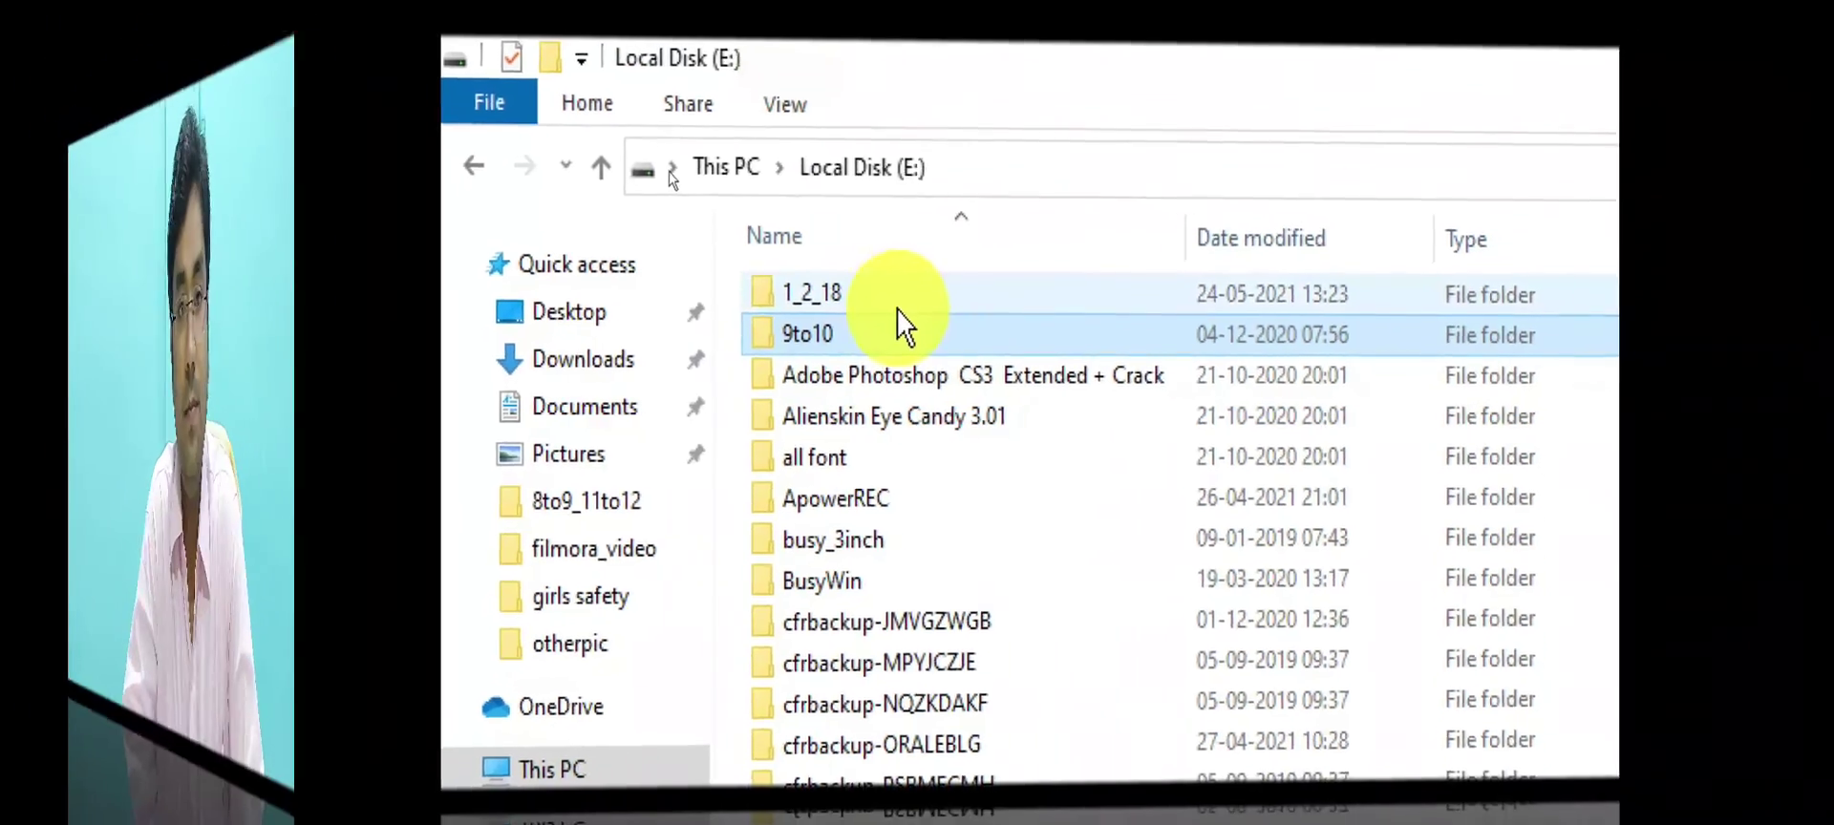